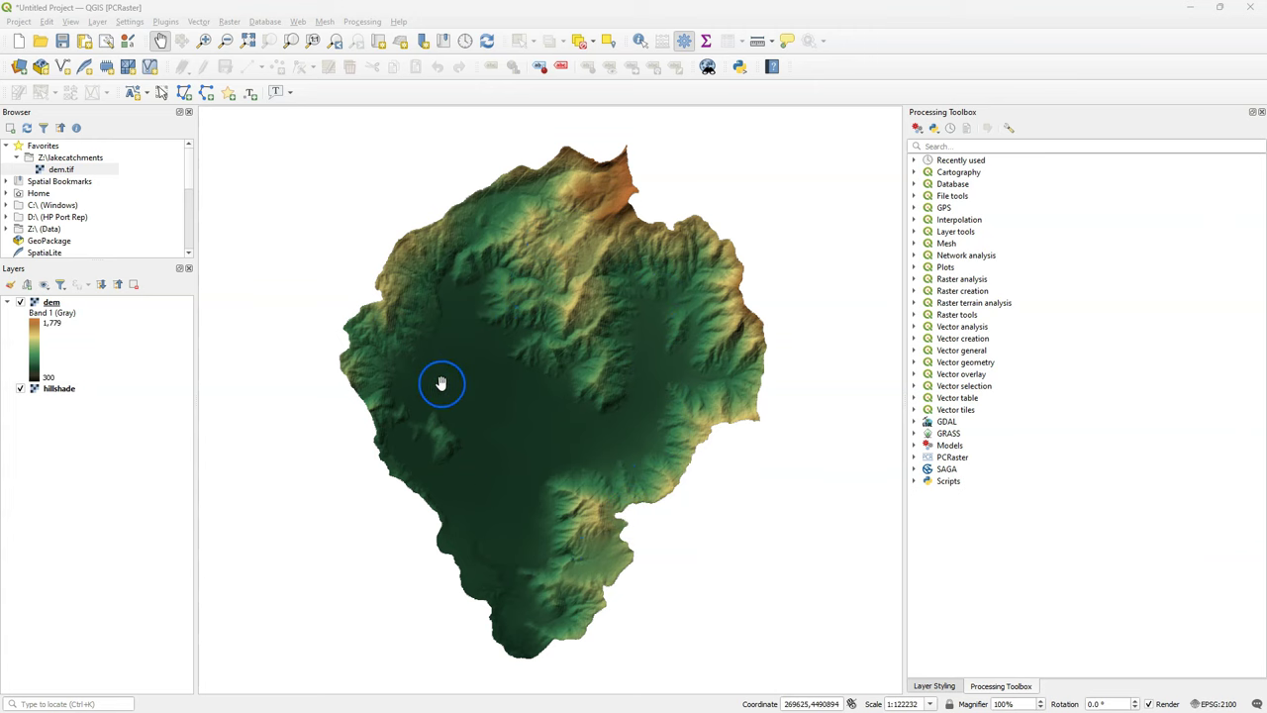
Step: Install the QuickOSM plugin (version 2.2.3) through the Plugins manager
scroll(439, 372, up, 2)
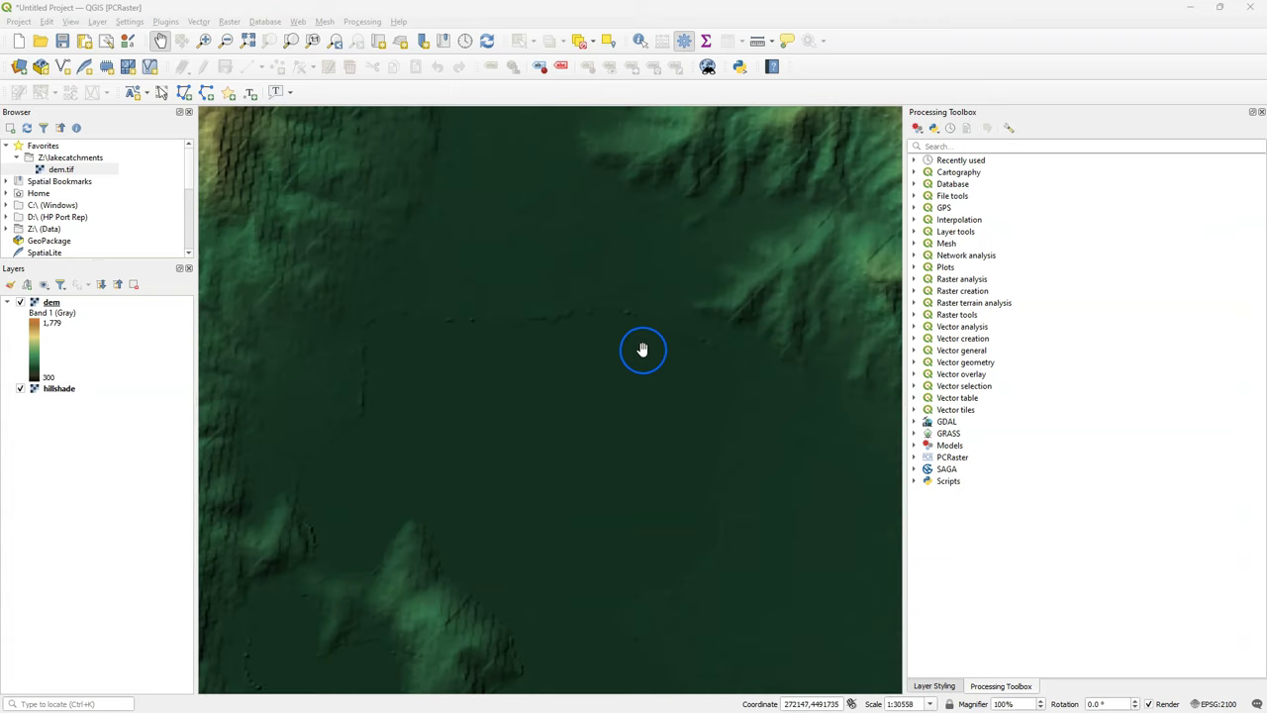
scroll(622, 525, down, 2)
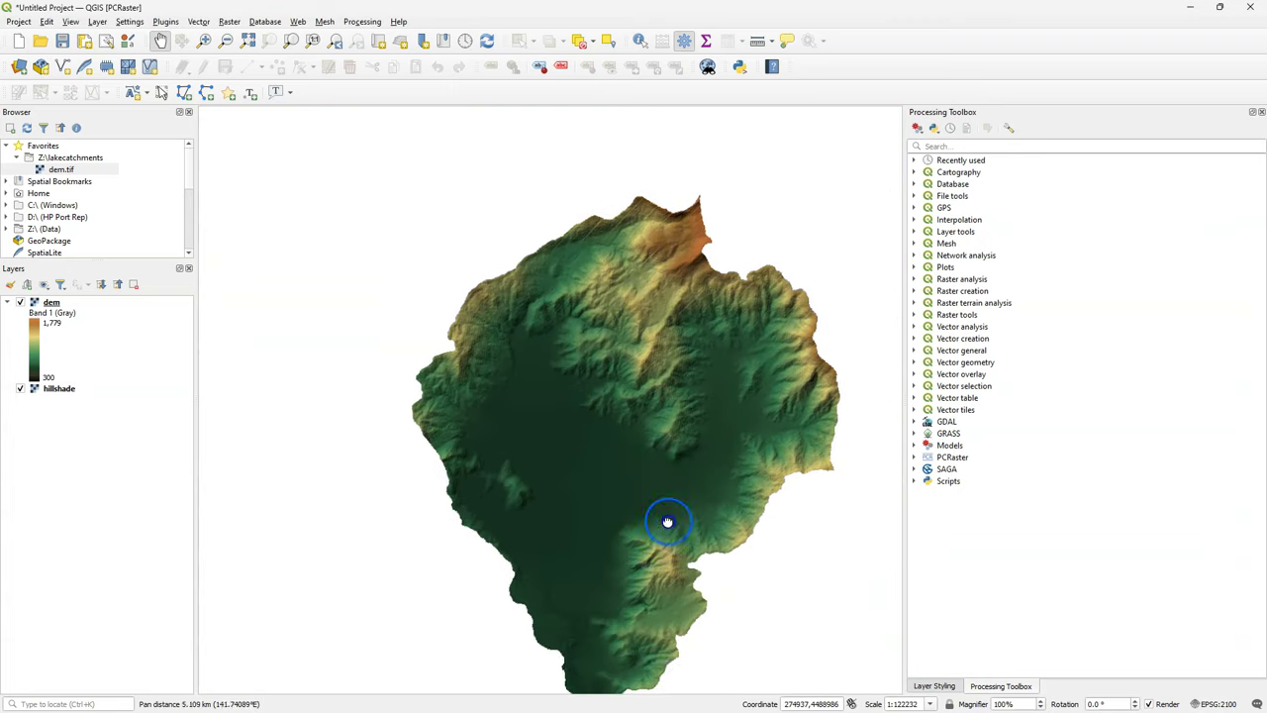
drag(569, 442, 542, 430)
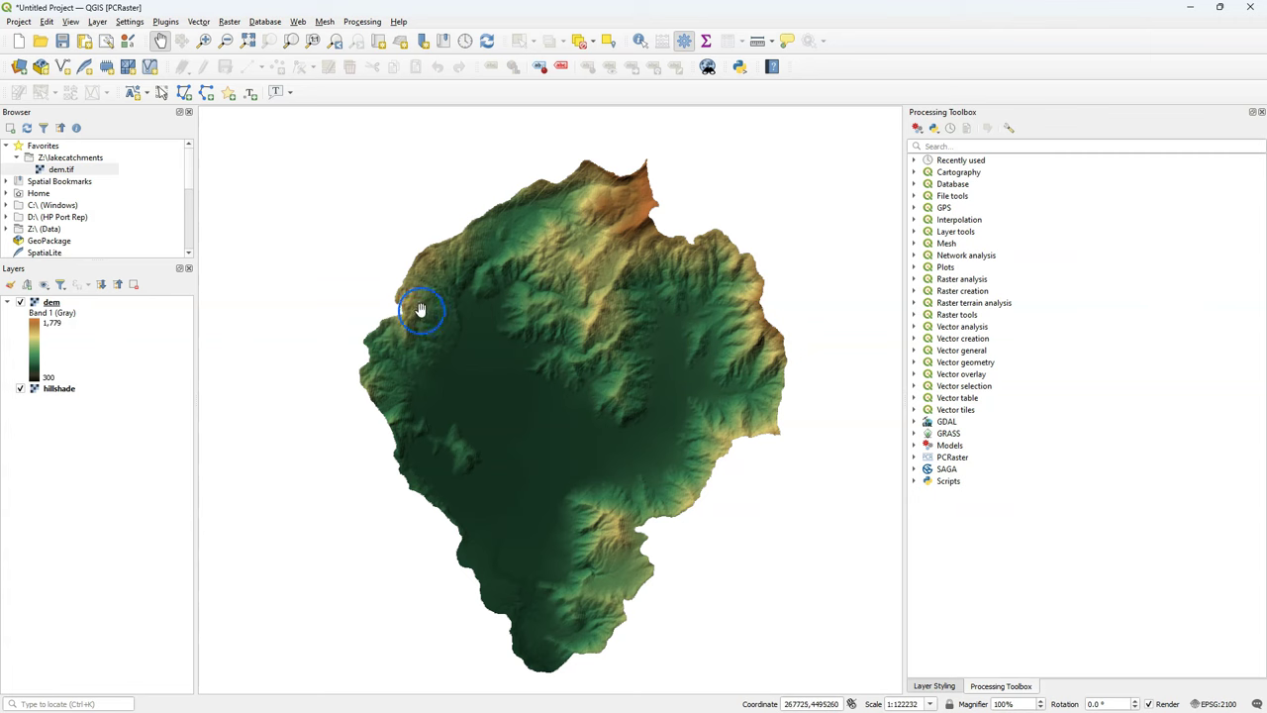
click(165, 22)
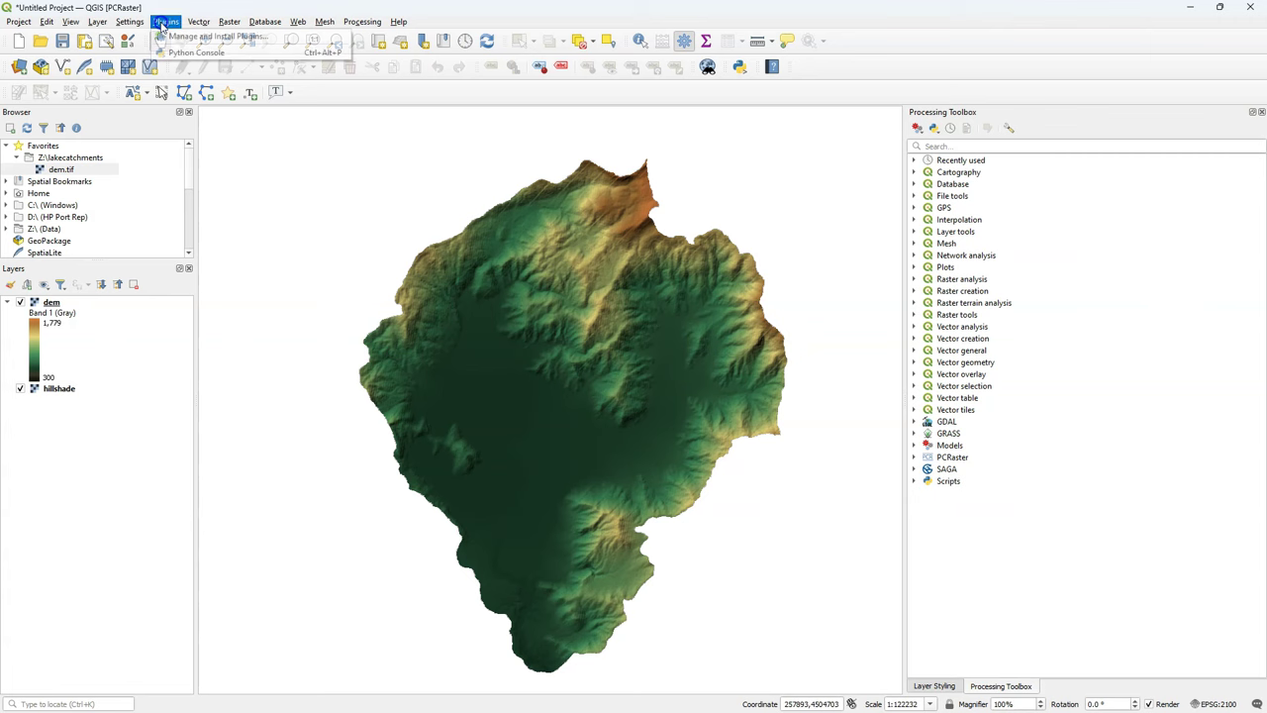
click(213, 37)
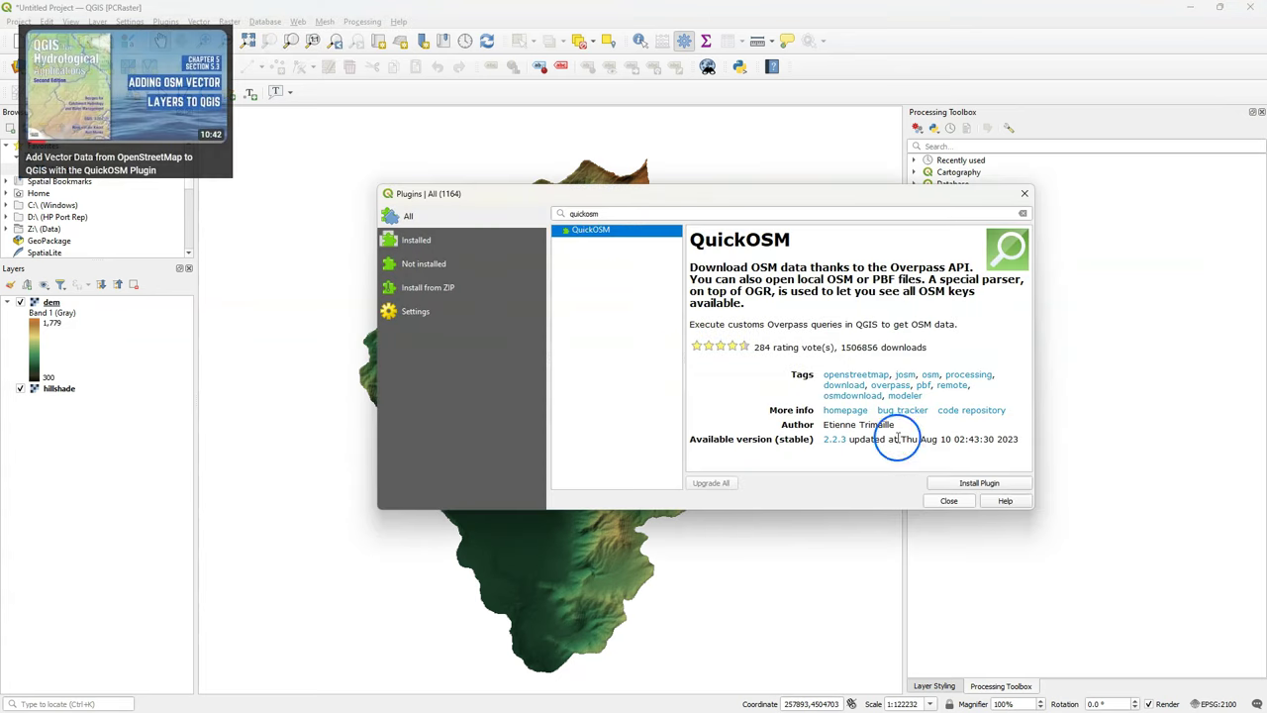
click(979, 483)
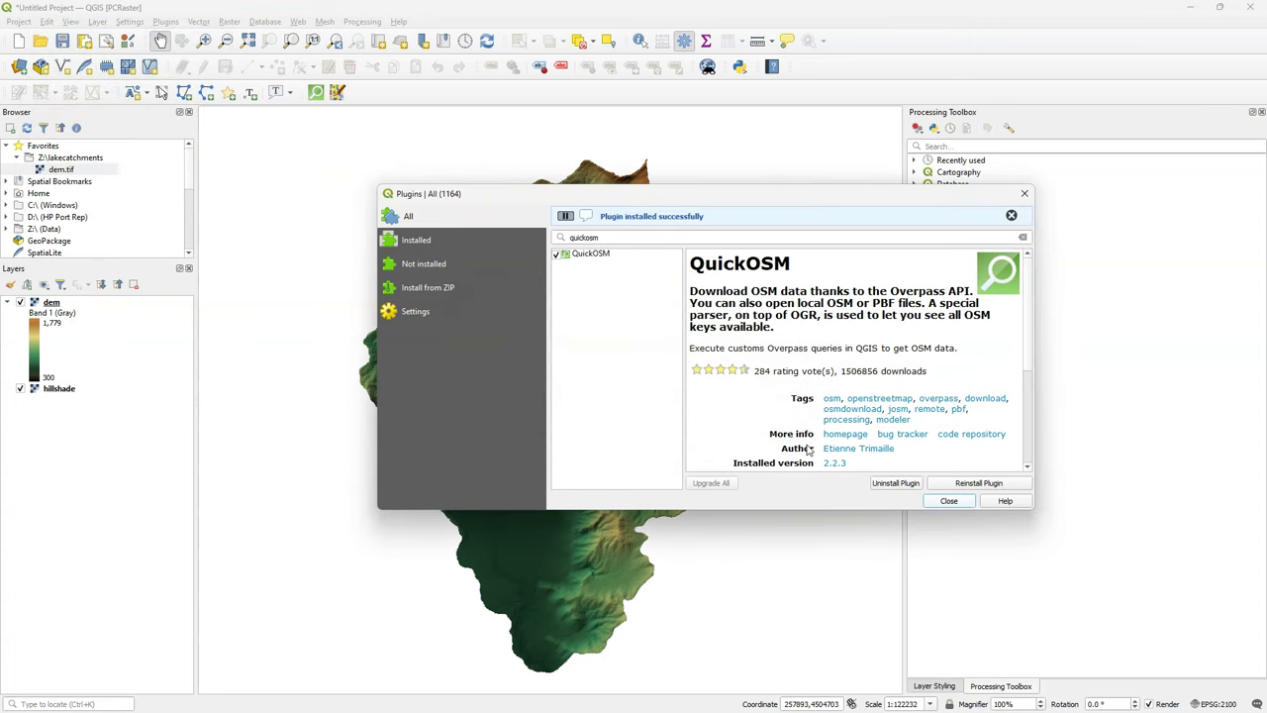
click(966, 502)
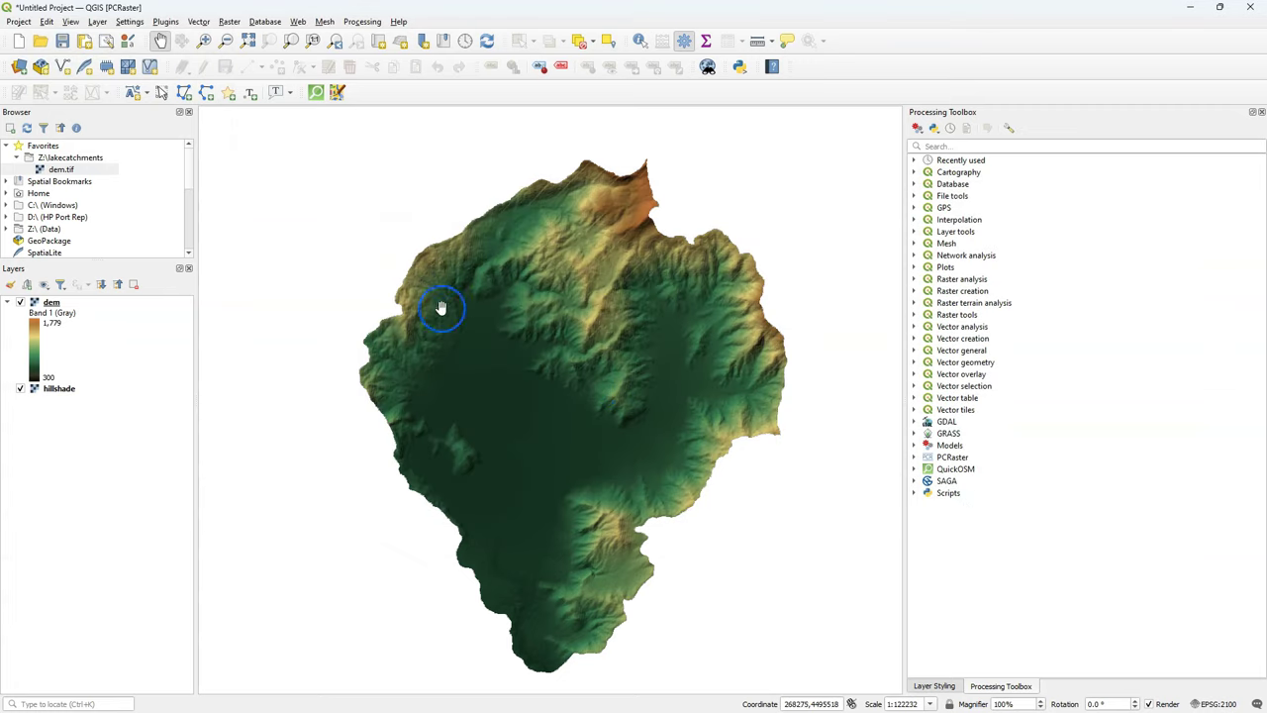
Step: Launch QuickOSM, accept the copyright notice, and set the query tag to natural=water
click(317, 94)
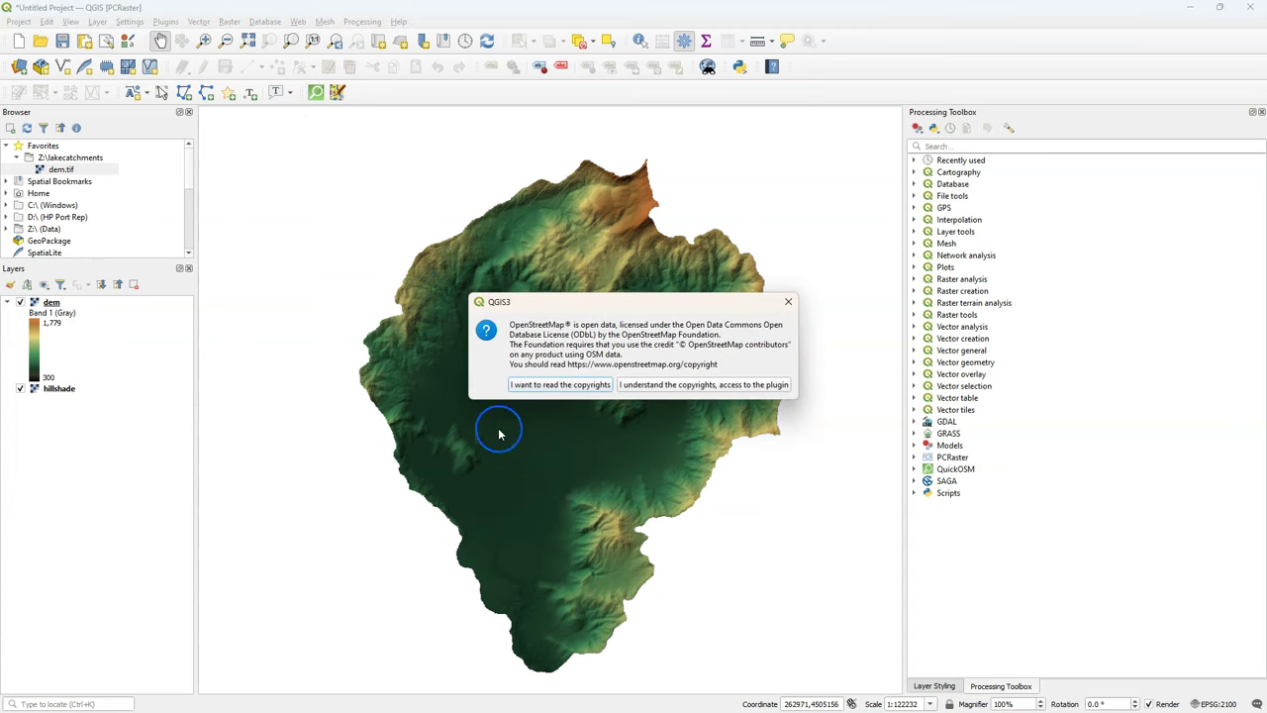
click(713, 386)
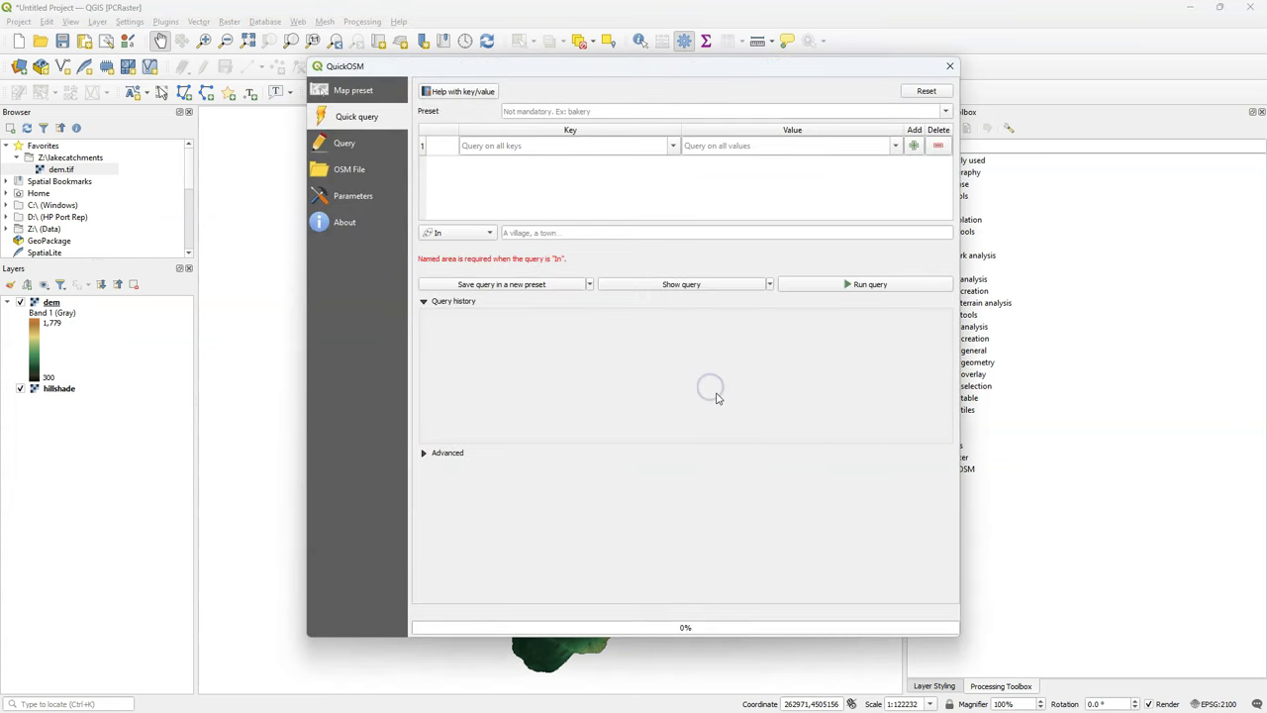
click(540, 149)
text(nat)
click(531, 160)
click(742, 149)
text(w)
click(702, 161)
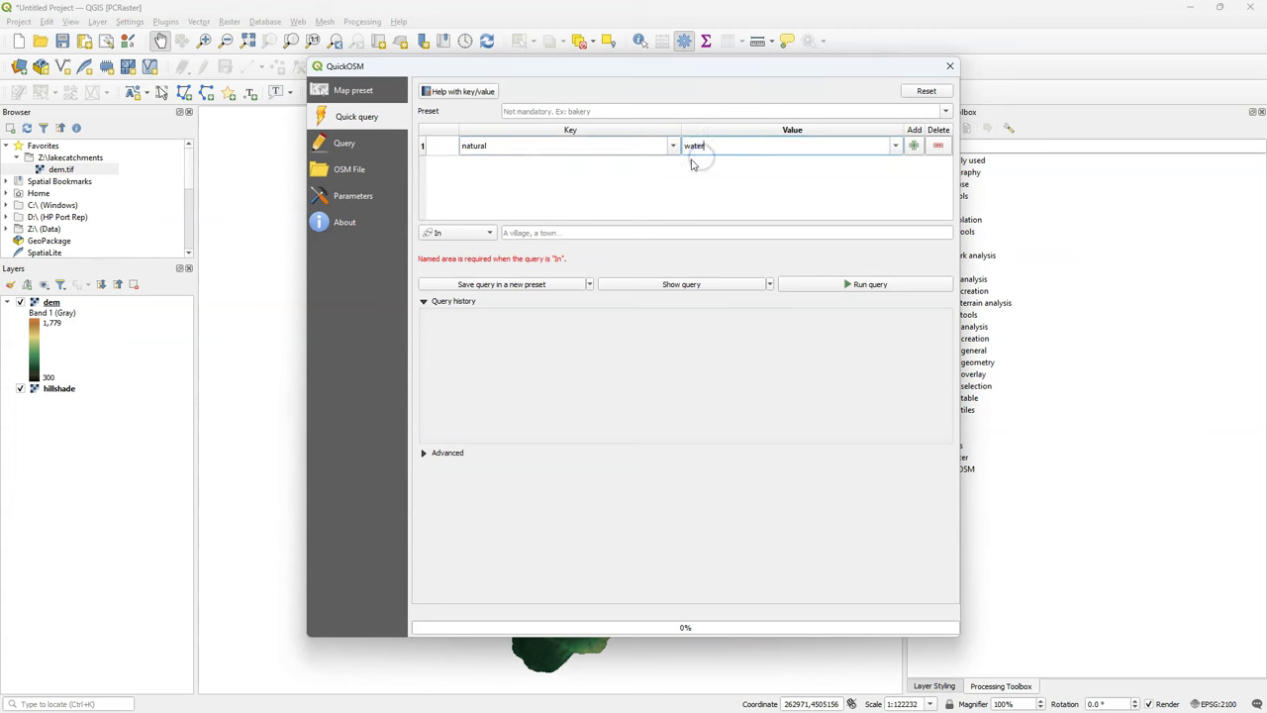
Step: Limit the query to the dem layer extent and run it
click(463, 234)
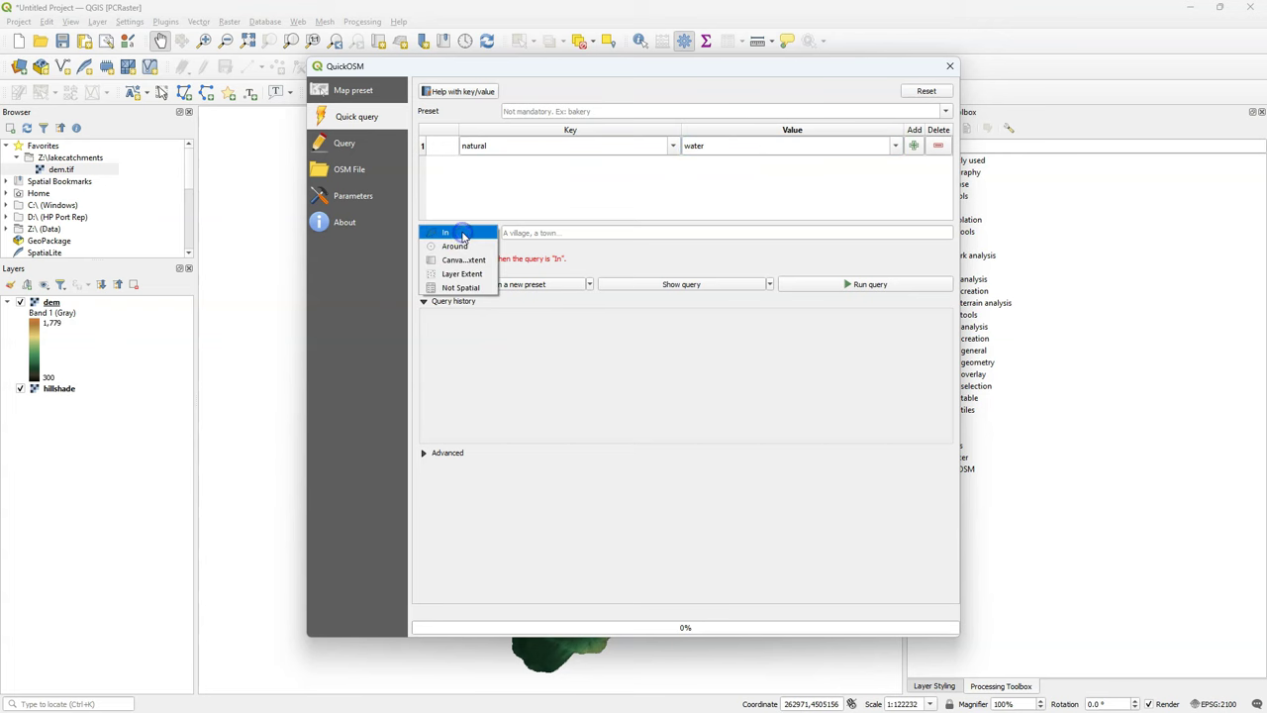
click(462, 273)
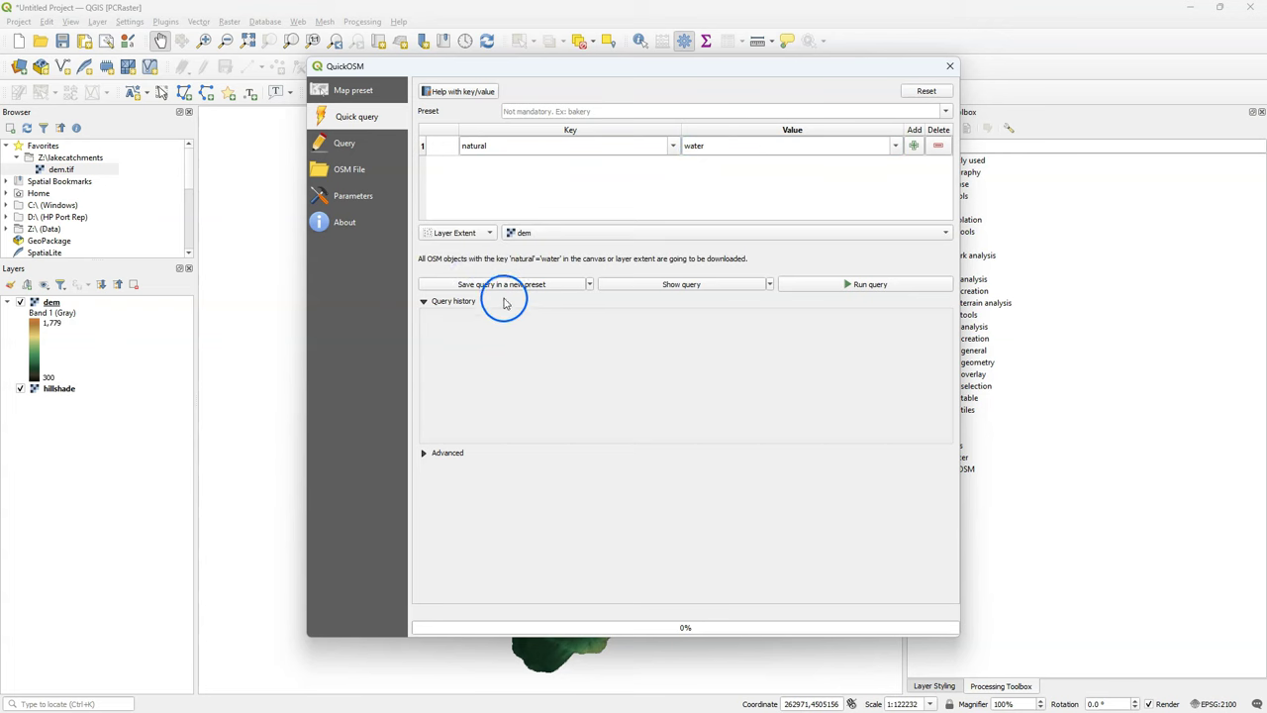
click(424, 452)
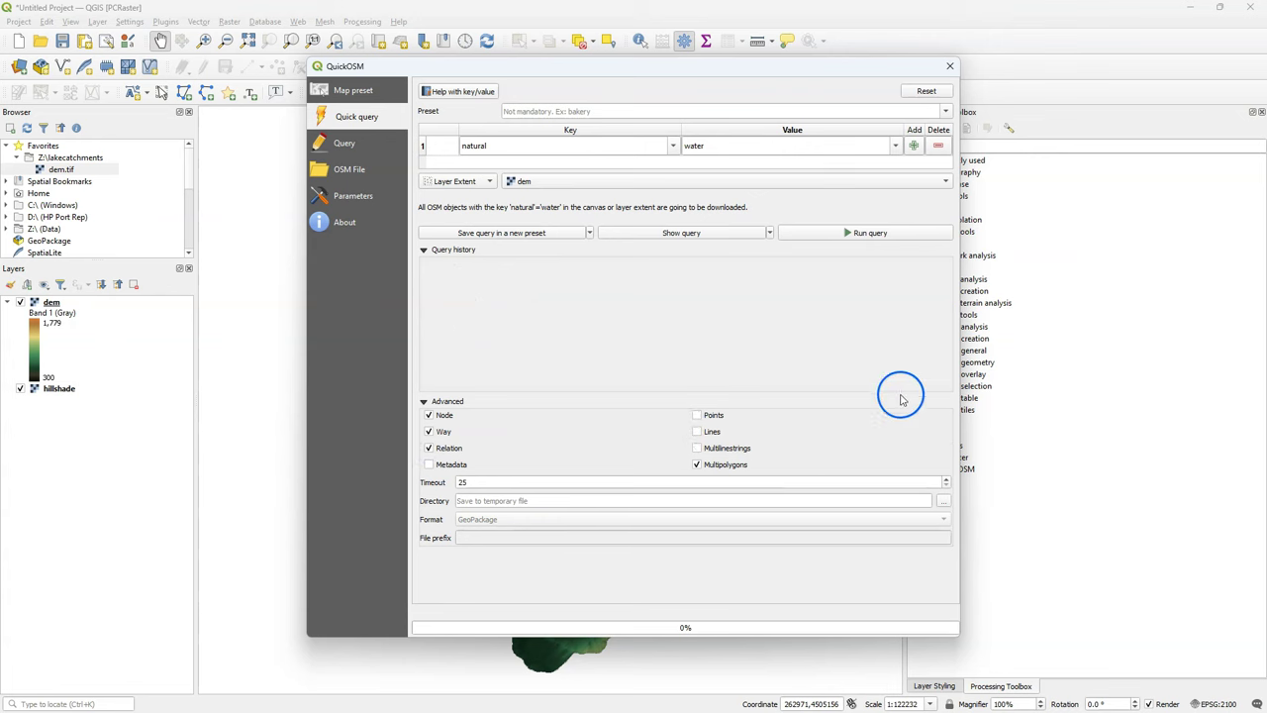
click(882, 234)
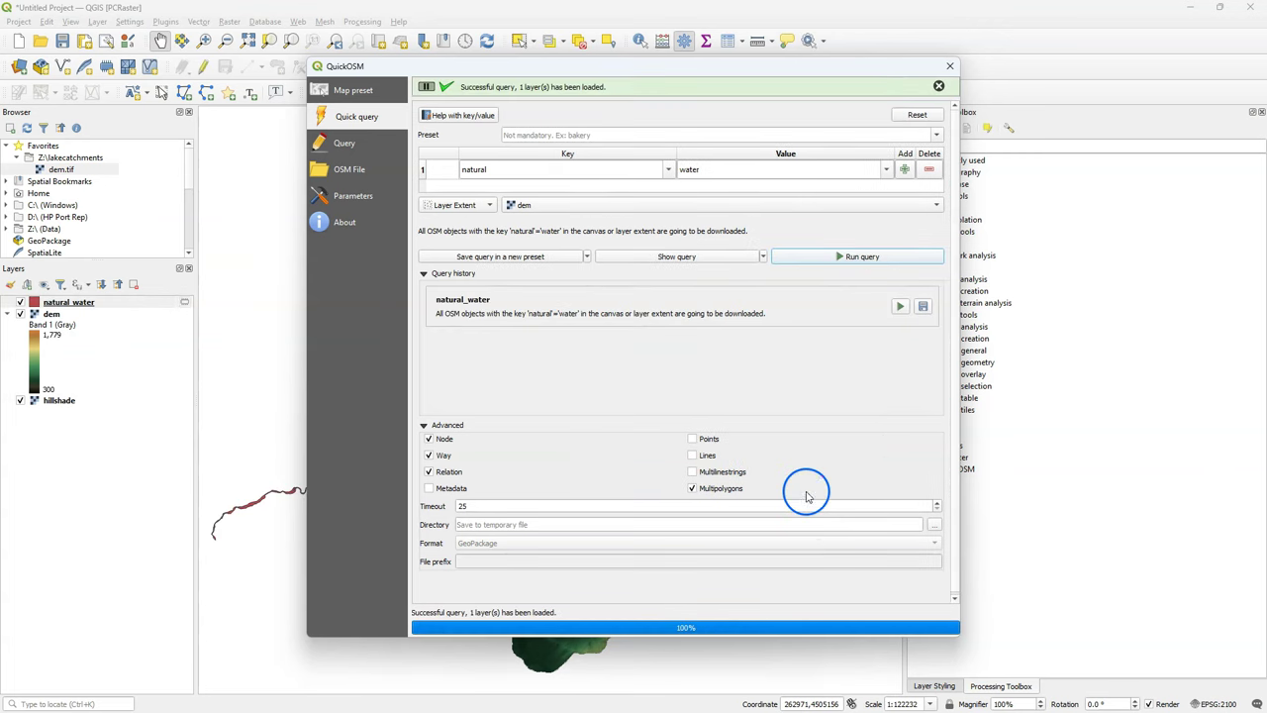
Step: Select the red lake polygon of the natural_water layer on the map
click(945, 68)
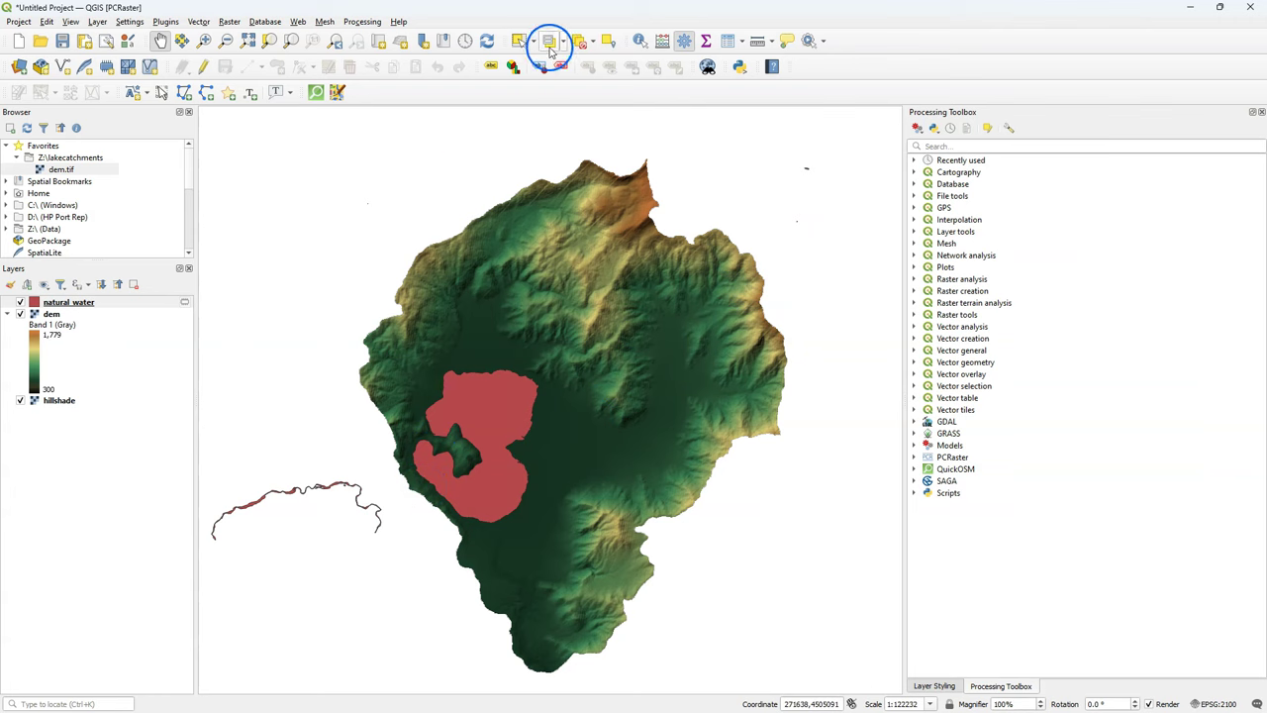
click(518, 41)
click(485, 409)
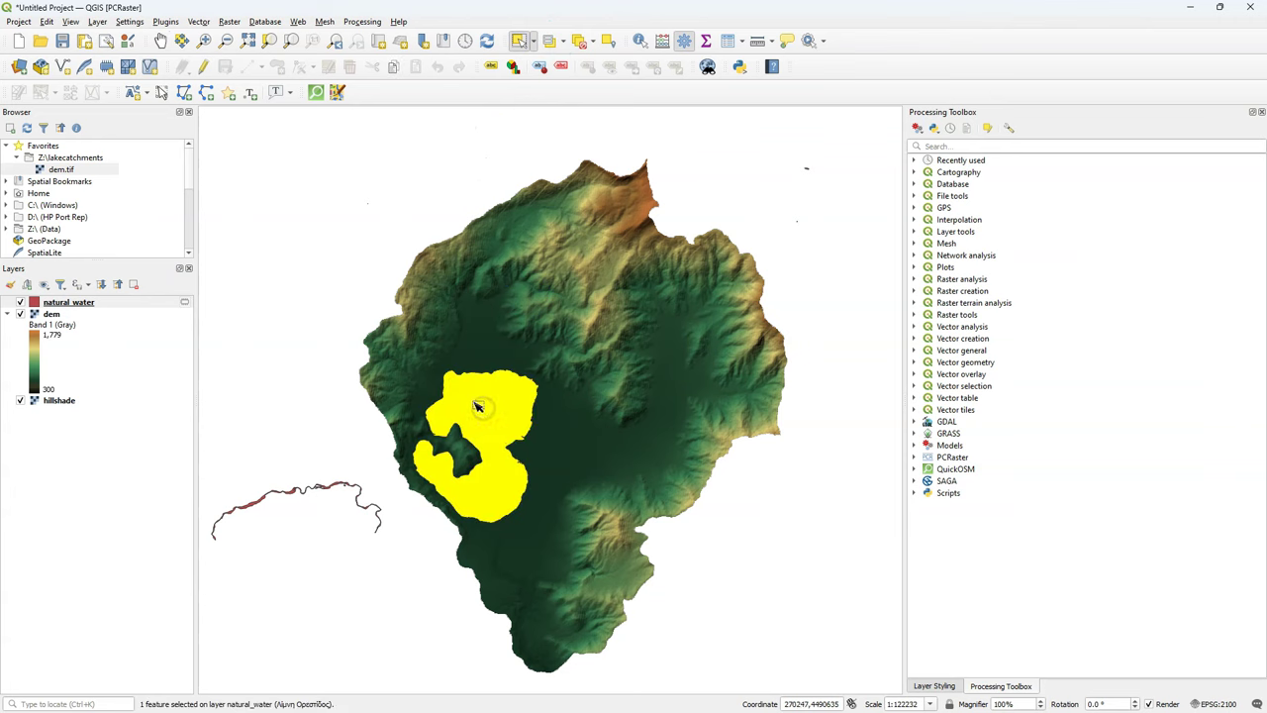
Step: Export the selected lake to Z:\lakecatchments\lakedata.gpkg as layer 'lake' in EPSG:2100
right_click(77, 304)
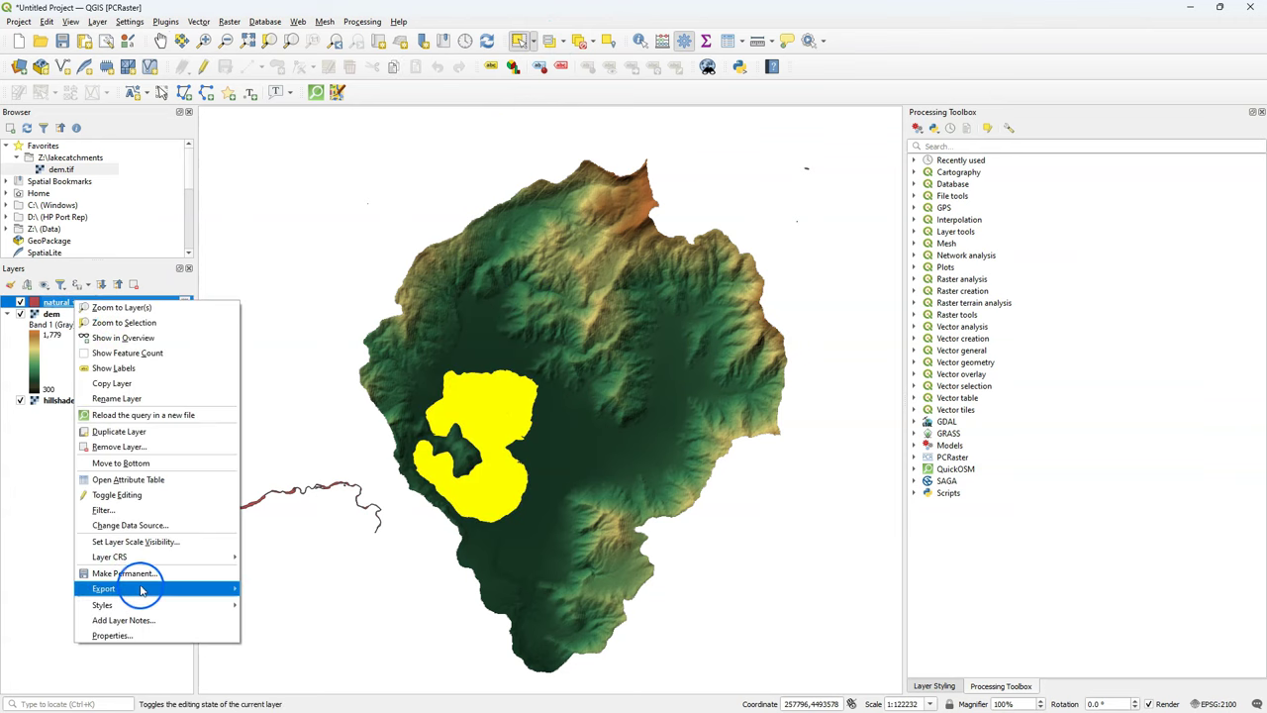
mouse_move(141, 591)
click(280, 601)
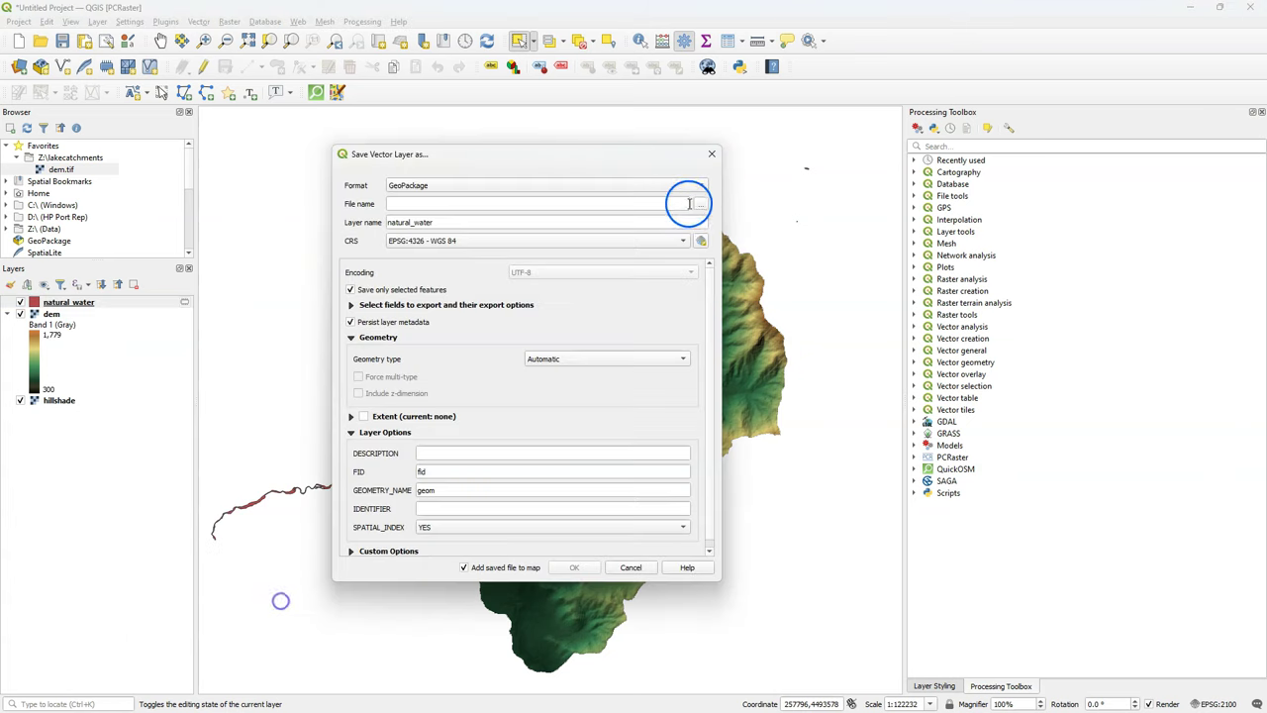
click(700, 204)
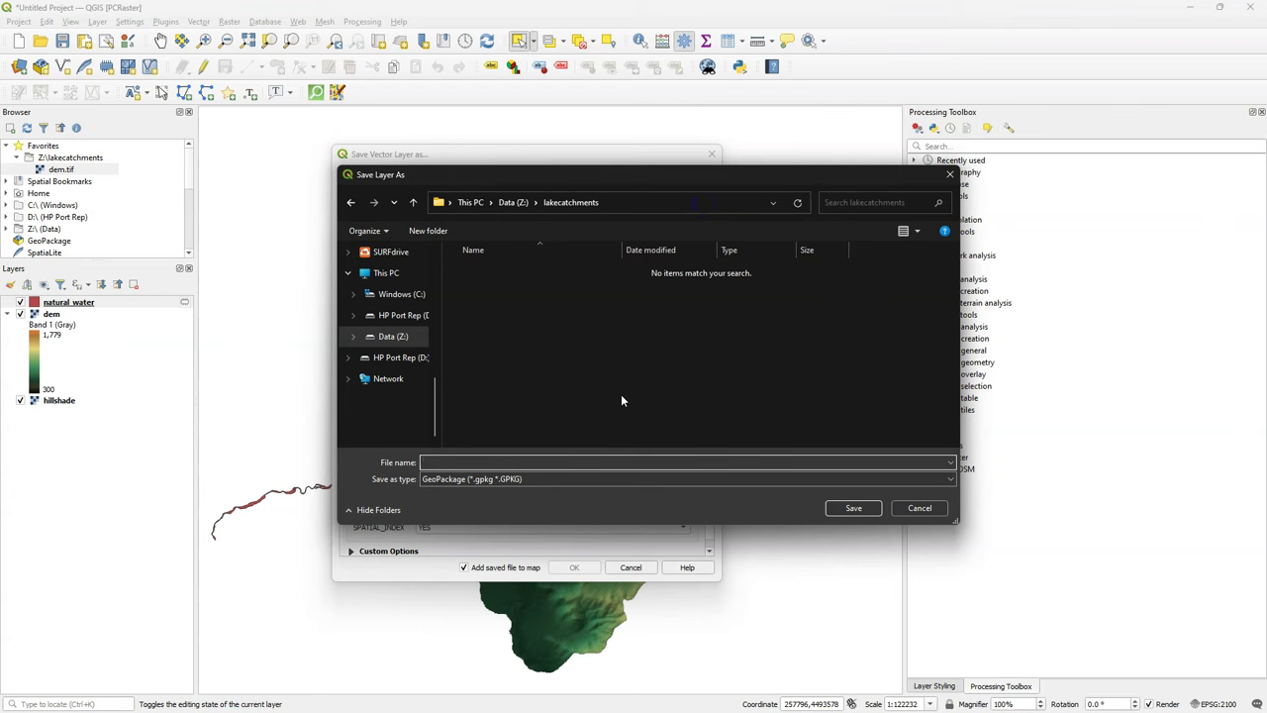
text(lakedata)
click(850, 507)
drag(441, 222, 360, 217)
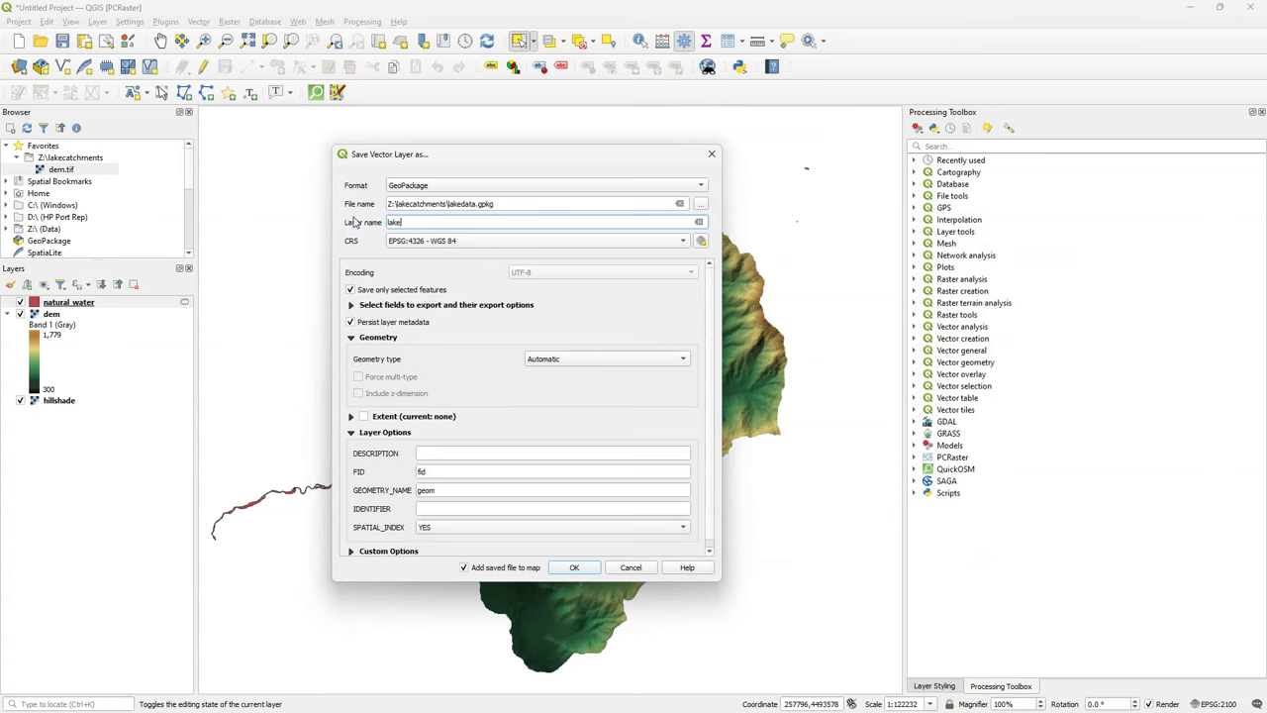
click(399, 240)
click(409, 252)
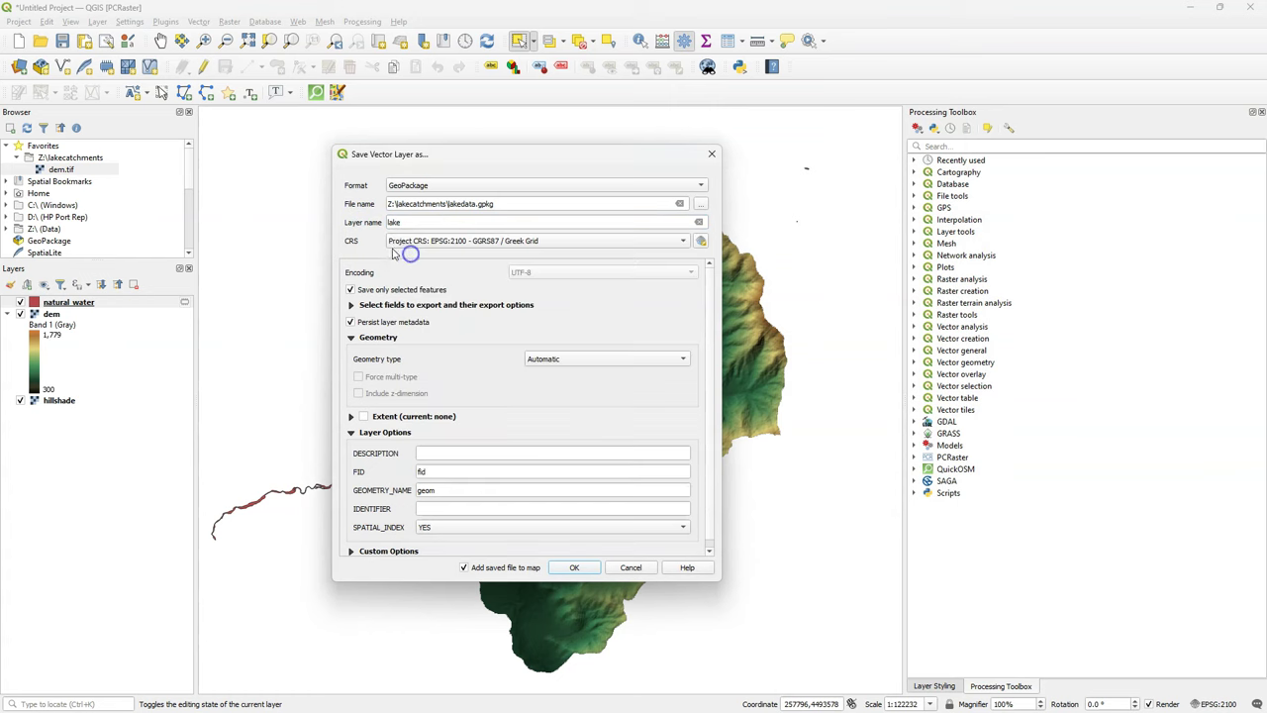
click(576, 568)
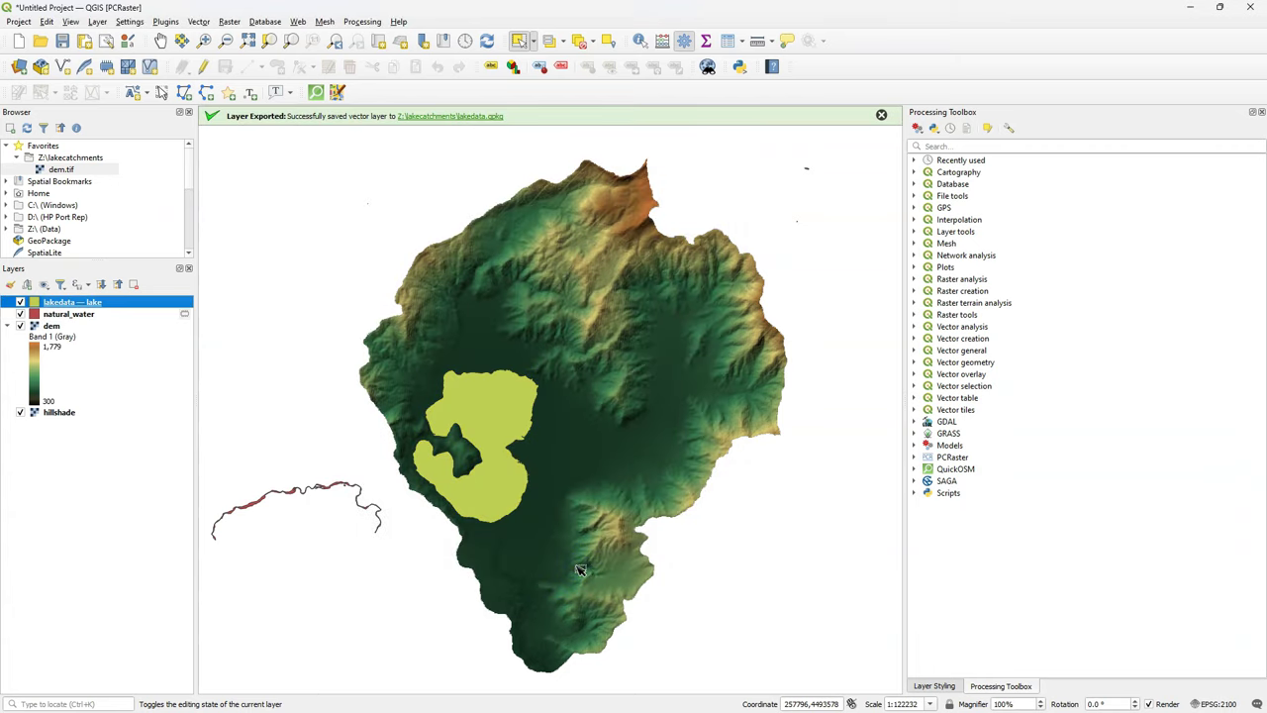
Step: Change the lake layer's fill symbol to a Shapeburst Fill
click(881, 115)
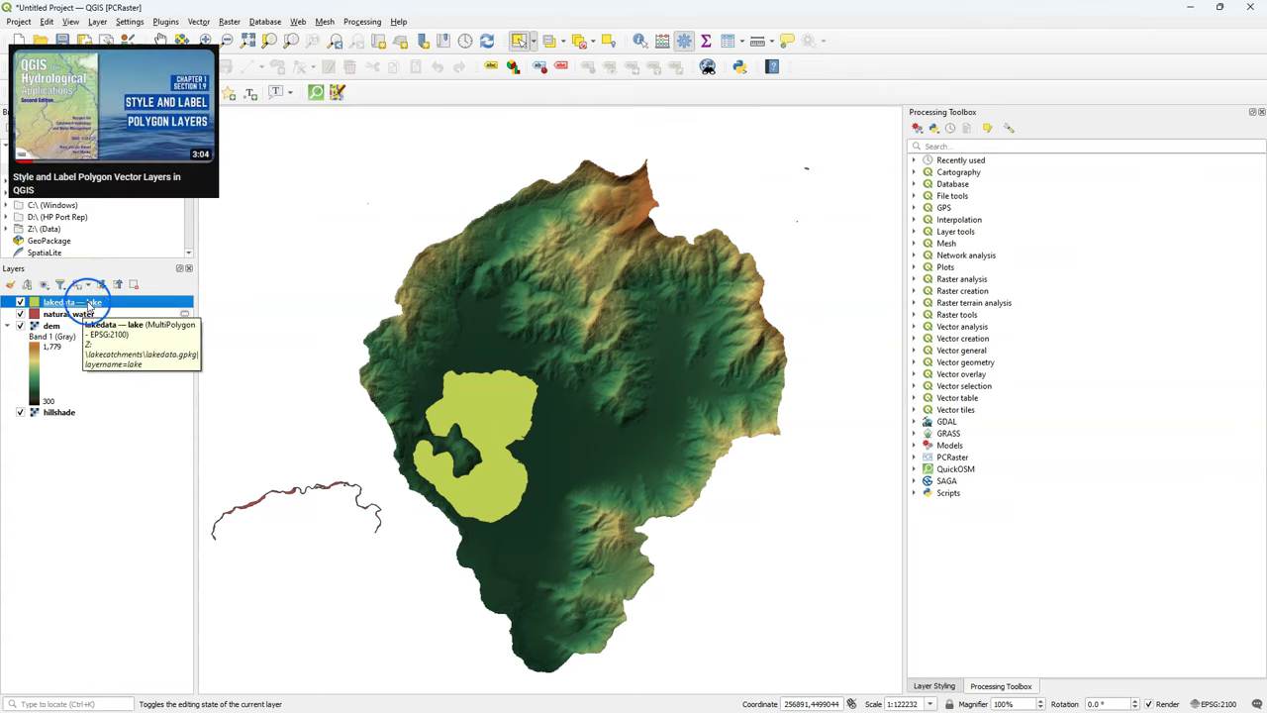
click(11, 285)
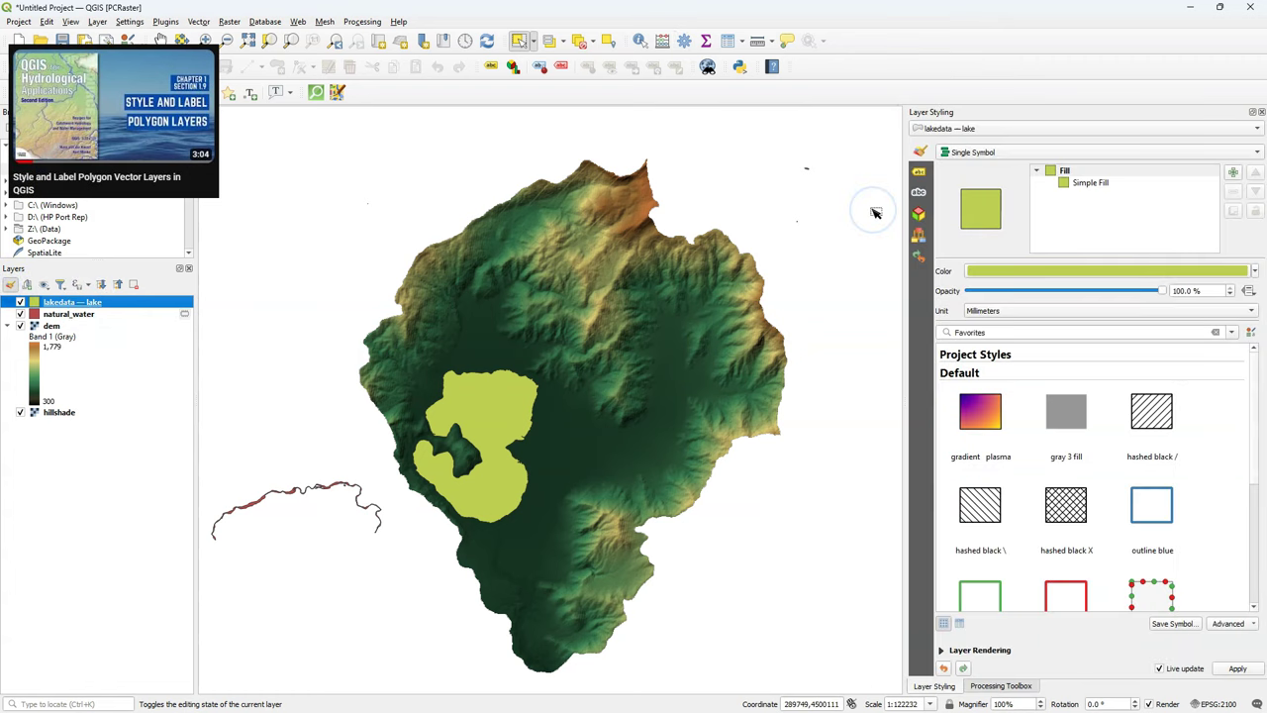
click(1090, 183)
click(1089, 269)
click(1050, 156)
Step: Set the shapeburst colour to blue #0251ff and its blur strength to 11
click(1069, 303)
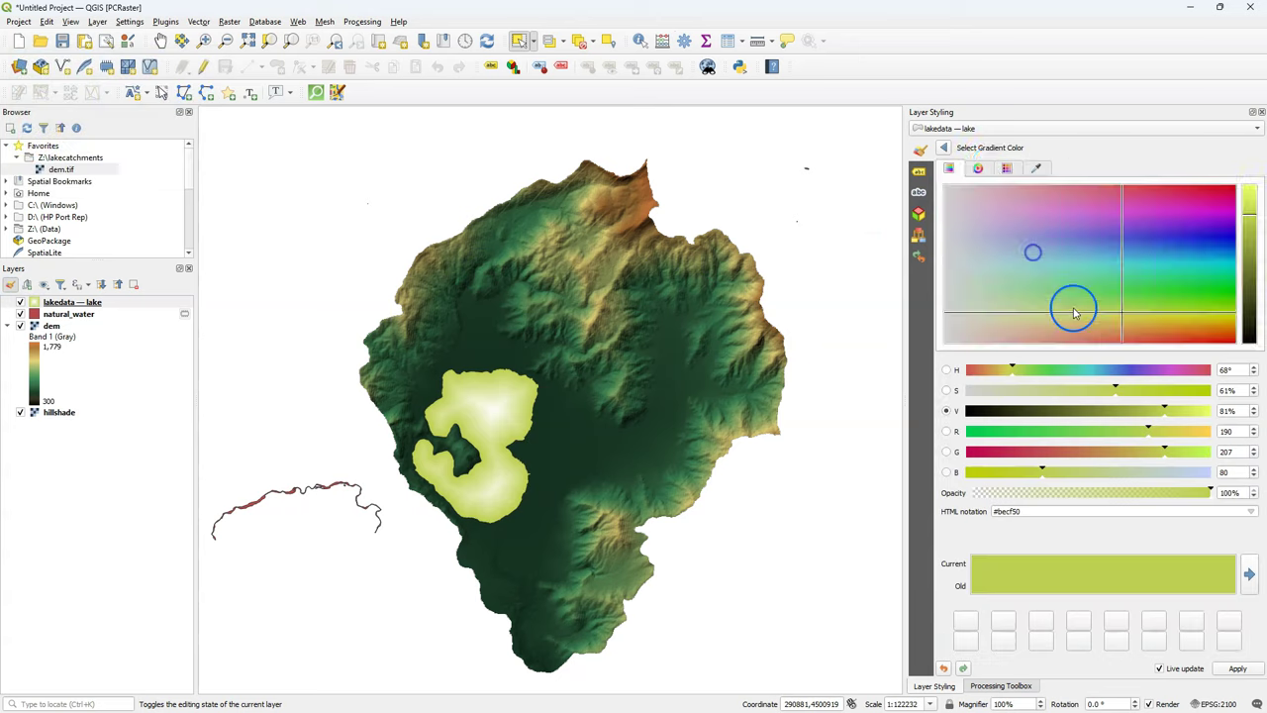
click(947, 168)
drag(1012, 370, 1093, 373)
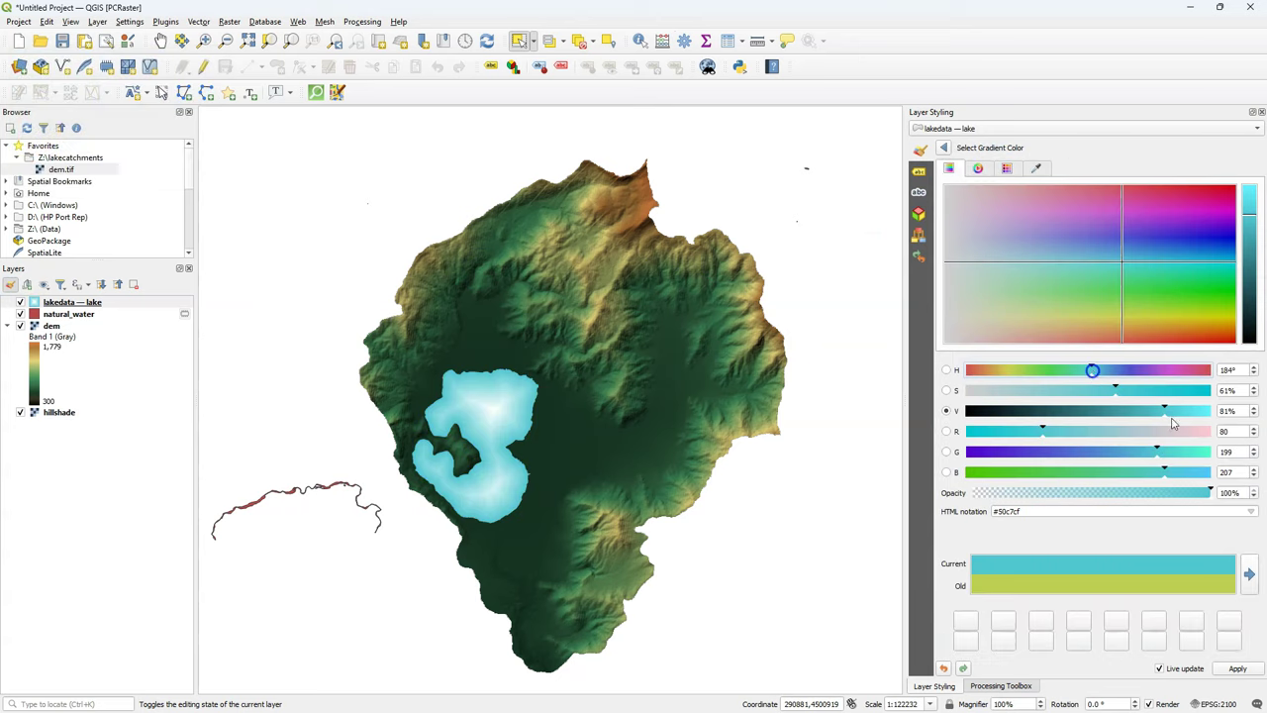
click(1251, 183)
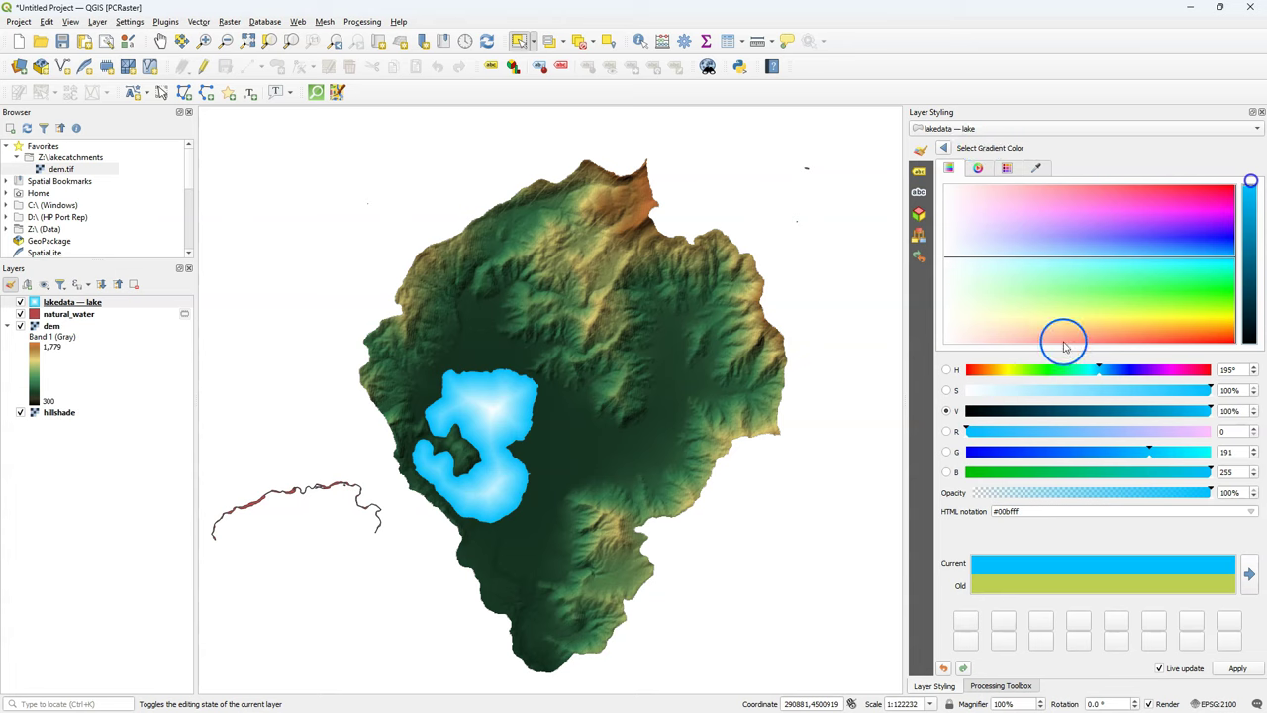
drag(1056, 379, 1030, 328)
click(1046, 457)
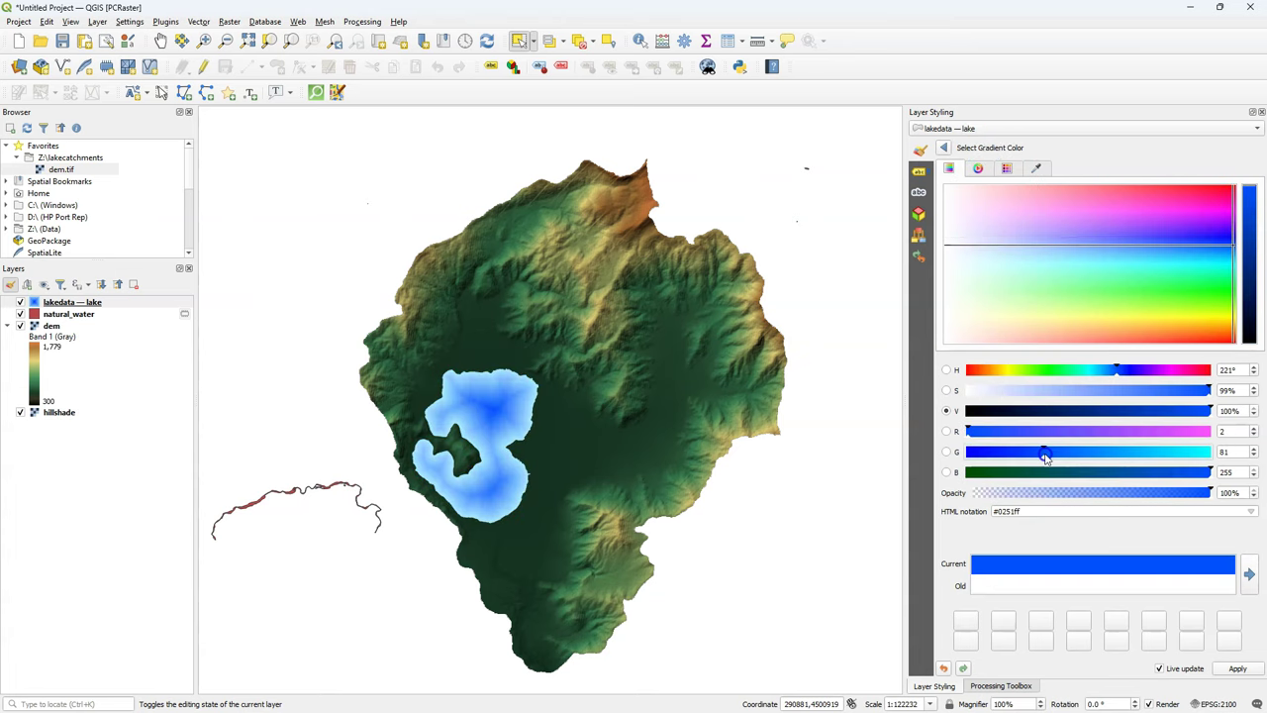
click(944, 147)
click(948, 402)
drag(1010, 446, 1109, 449)
Step: Add a blue Simple Line outline to the lake with width 0.46
click(1233, 172)
click(1103, 269)
click(1026, 370)
click(1092, 296)
click(962, 212)
click(944, 147)
click(1141, 313)
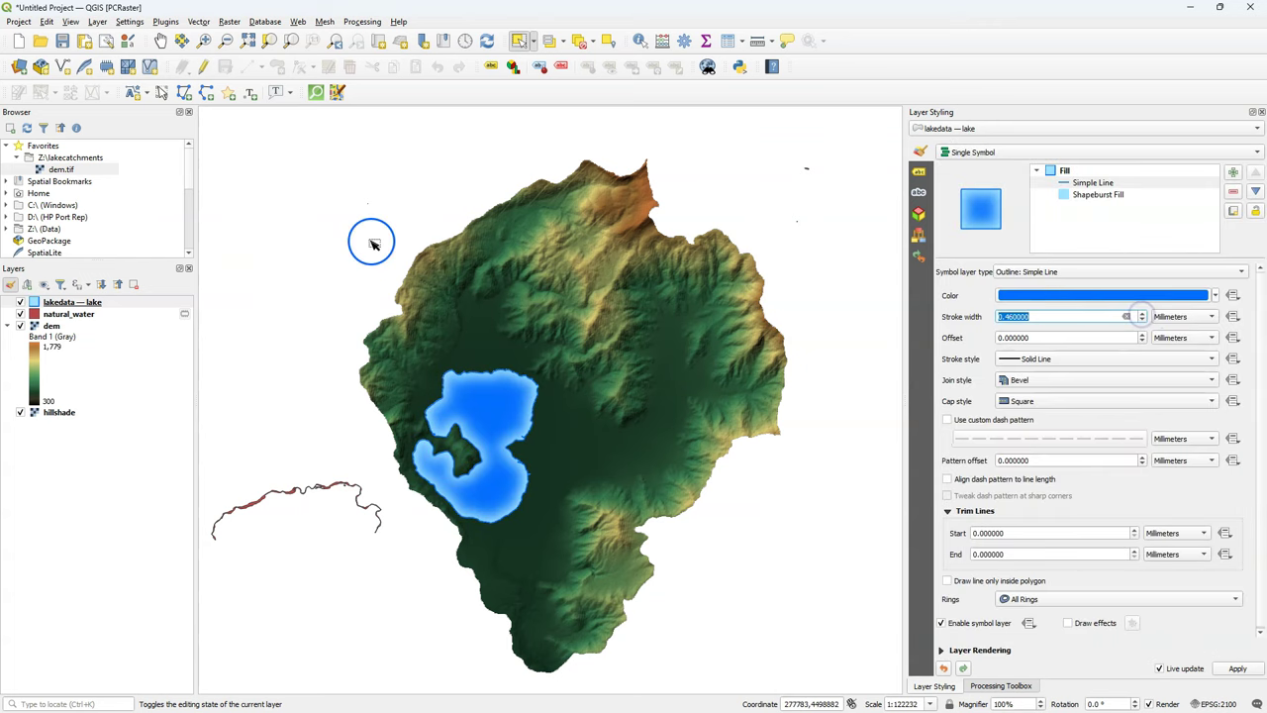
Step: Remove the natural_water layer from the project
right_click(46, 314)
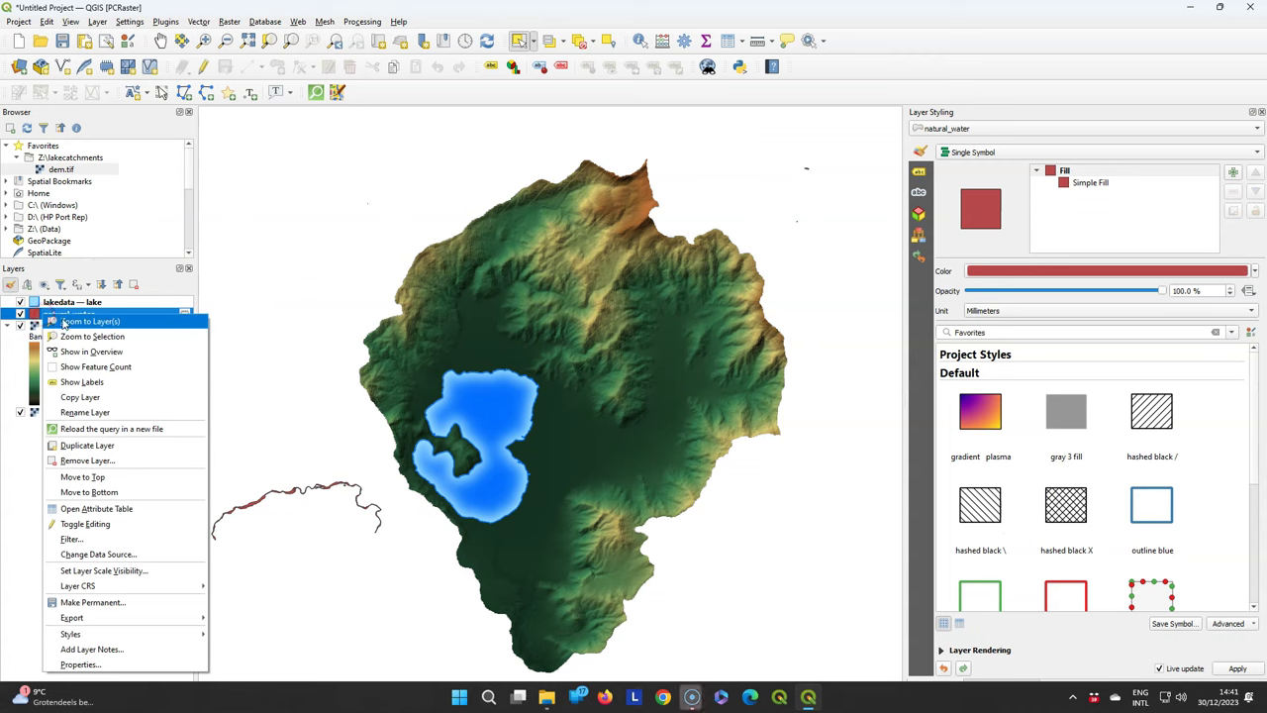
click(87, 460)
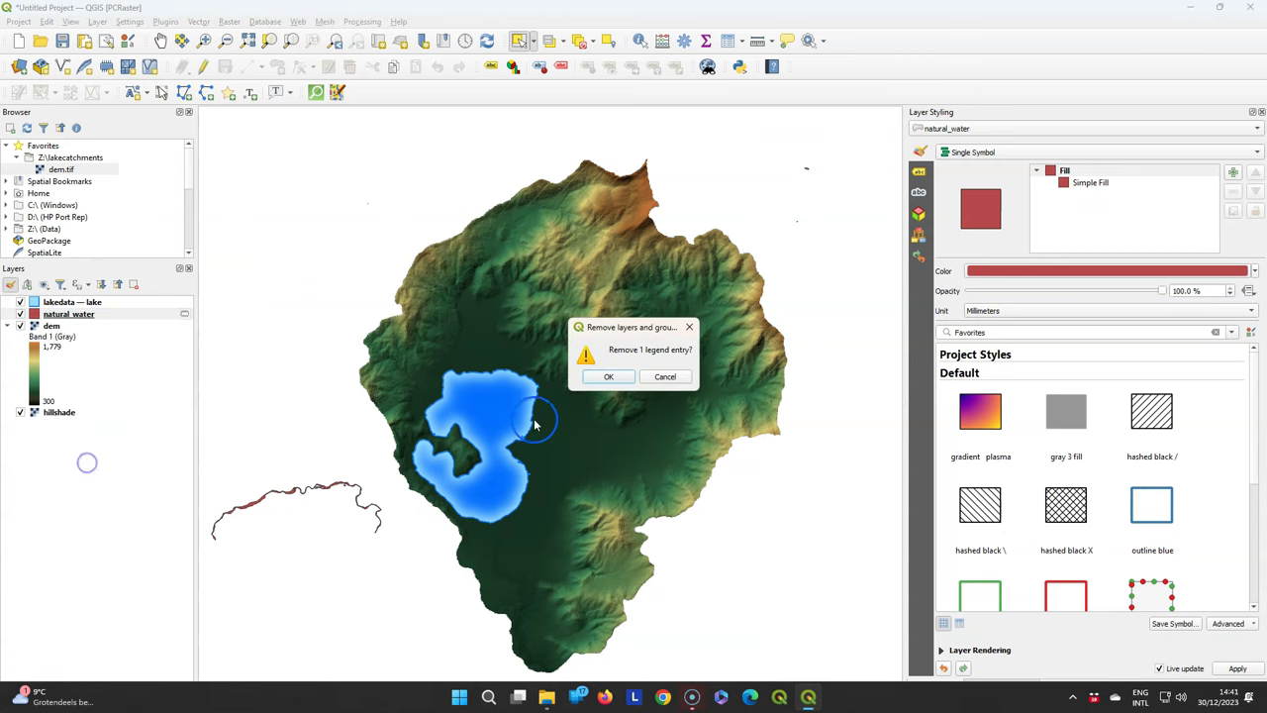
click(608, 380)
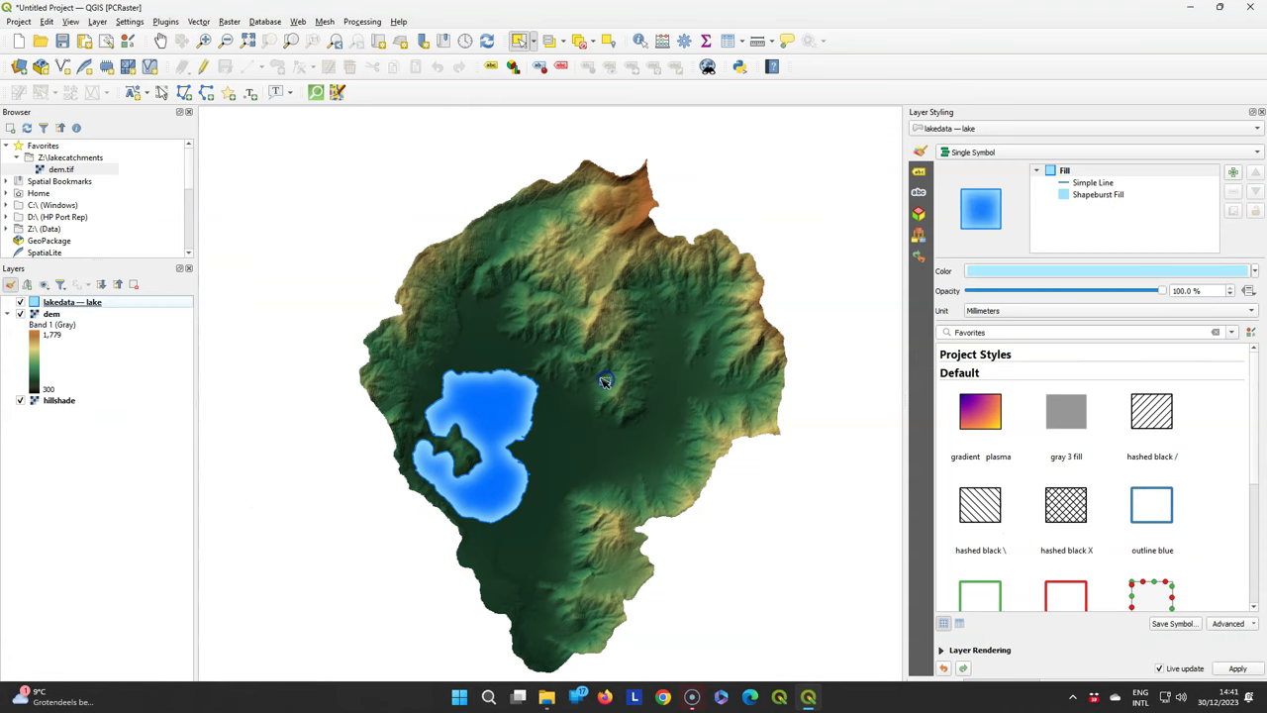
Step: Toggle the lake layer off and on, then switch to the Processing Toolbox panel
click(20, 303)
click(20, 303)
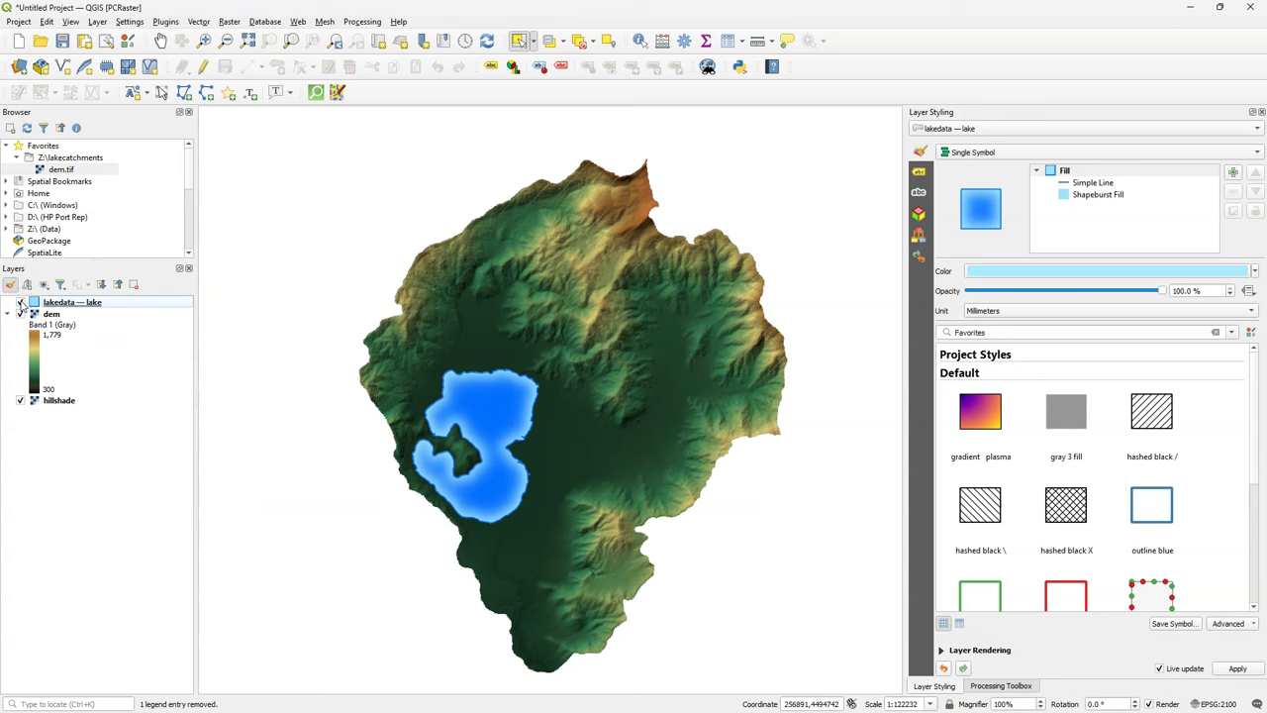
click(995, 686)
Step: Open the Extract layer extent algorithm with dem as the input layer
click(942, 145)
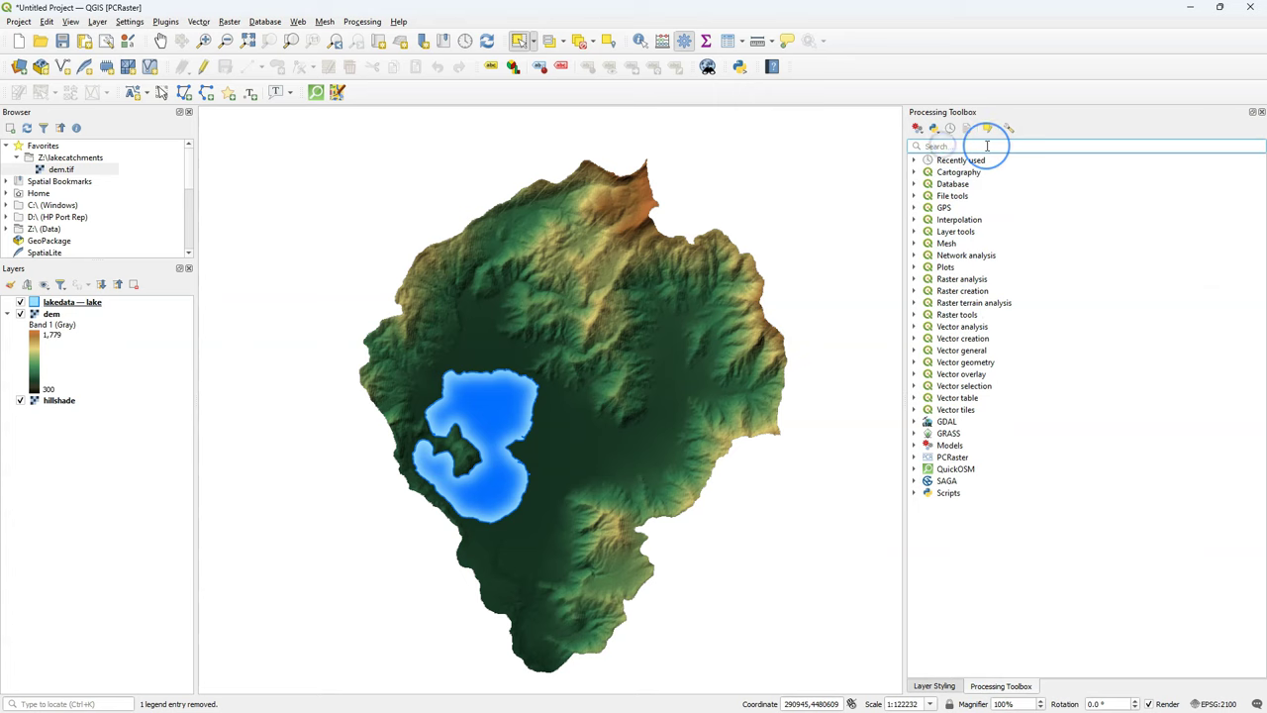
text(extent)
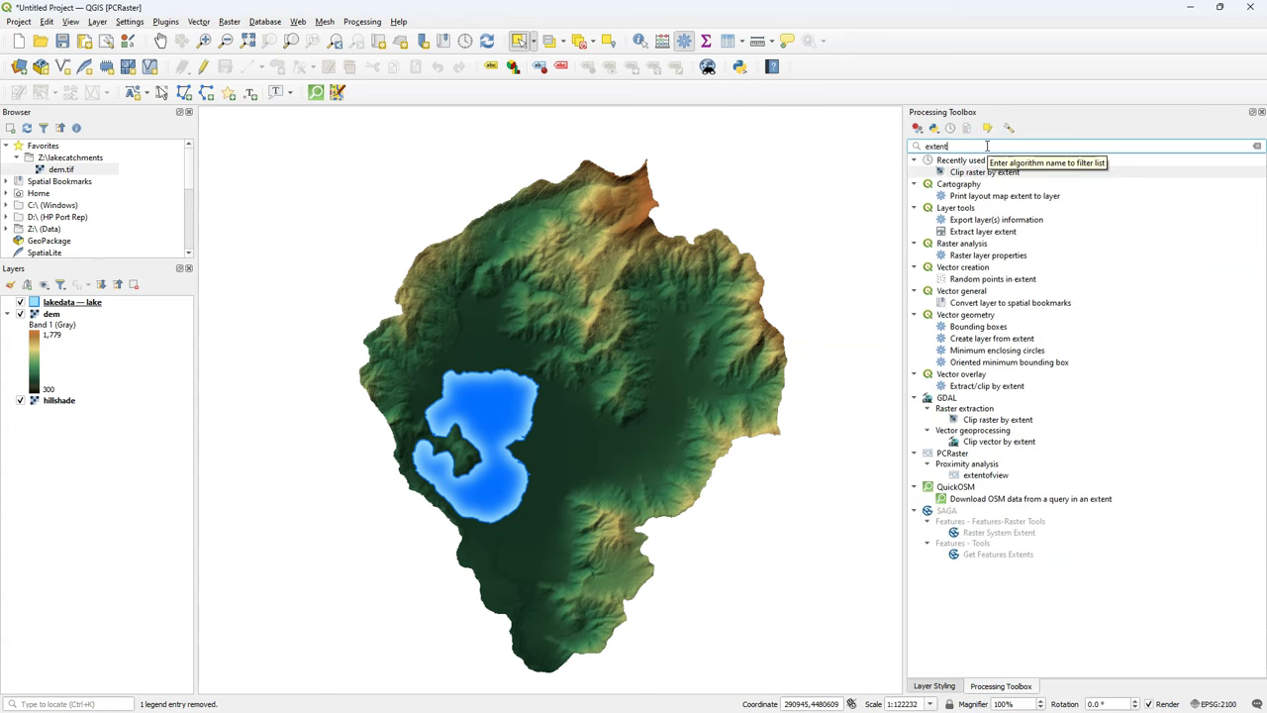
click(980, 231)
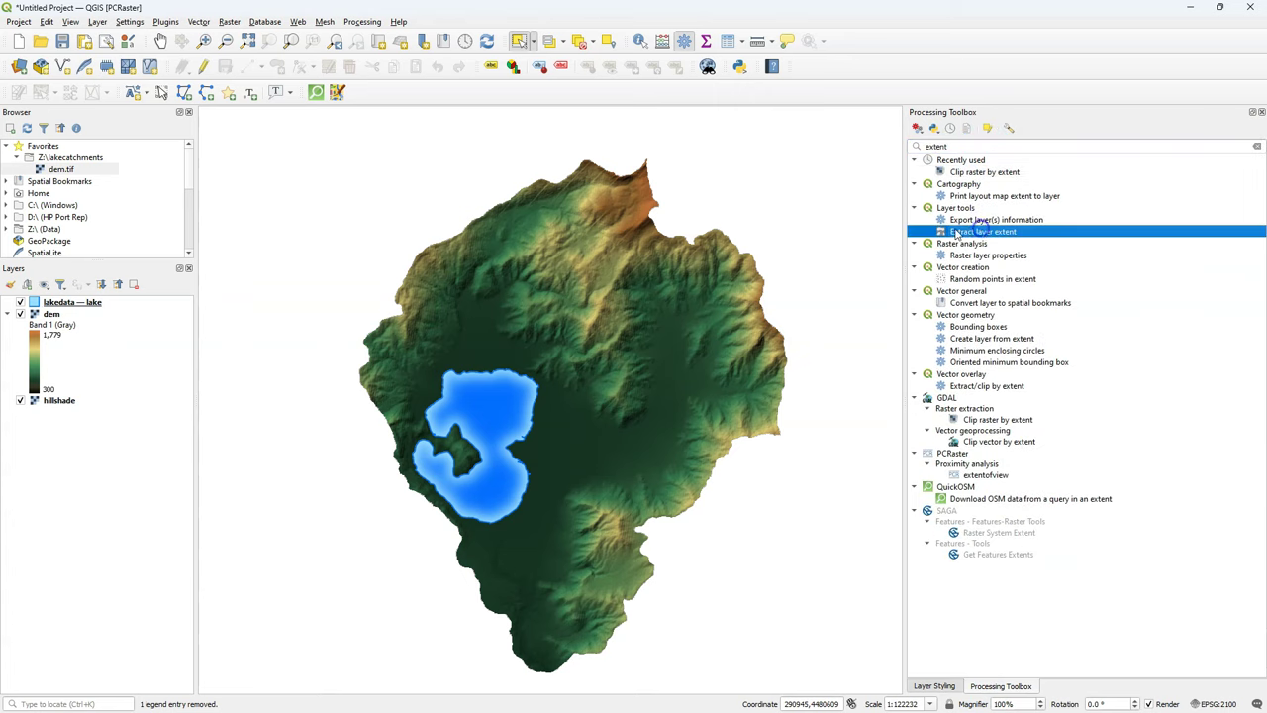
double_click(1009, 235)
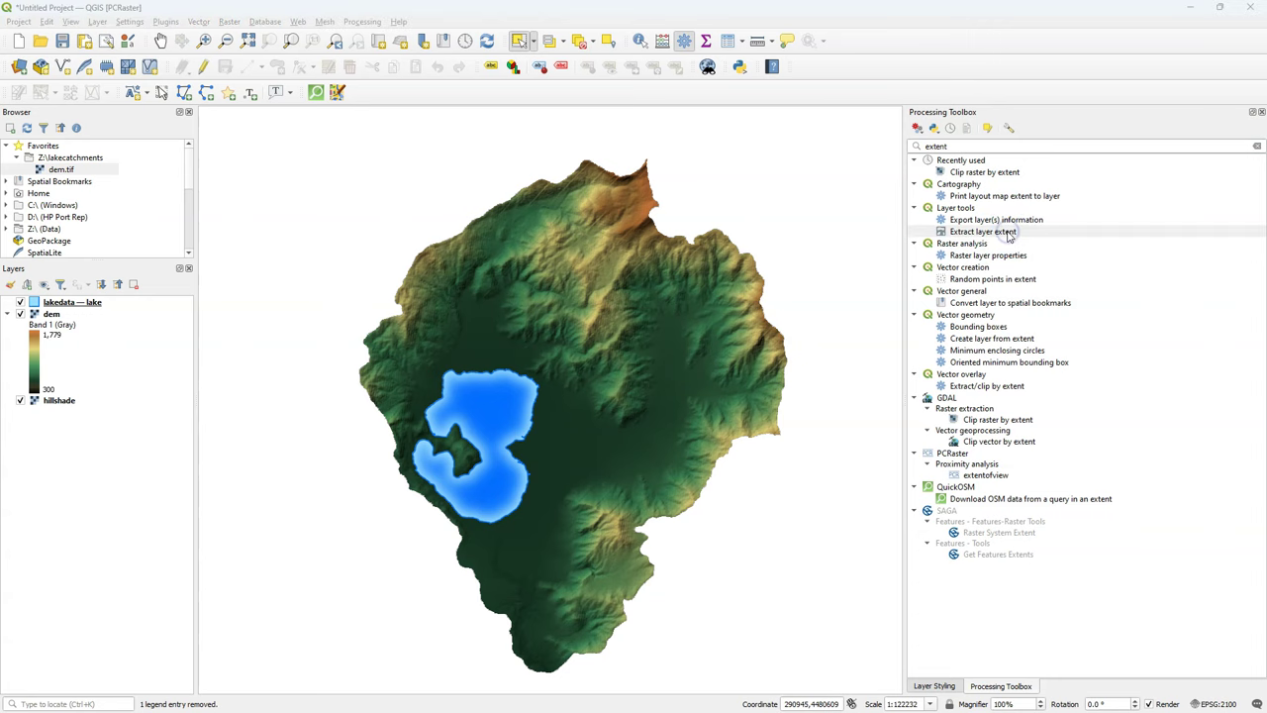
click(475, 174)
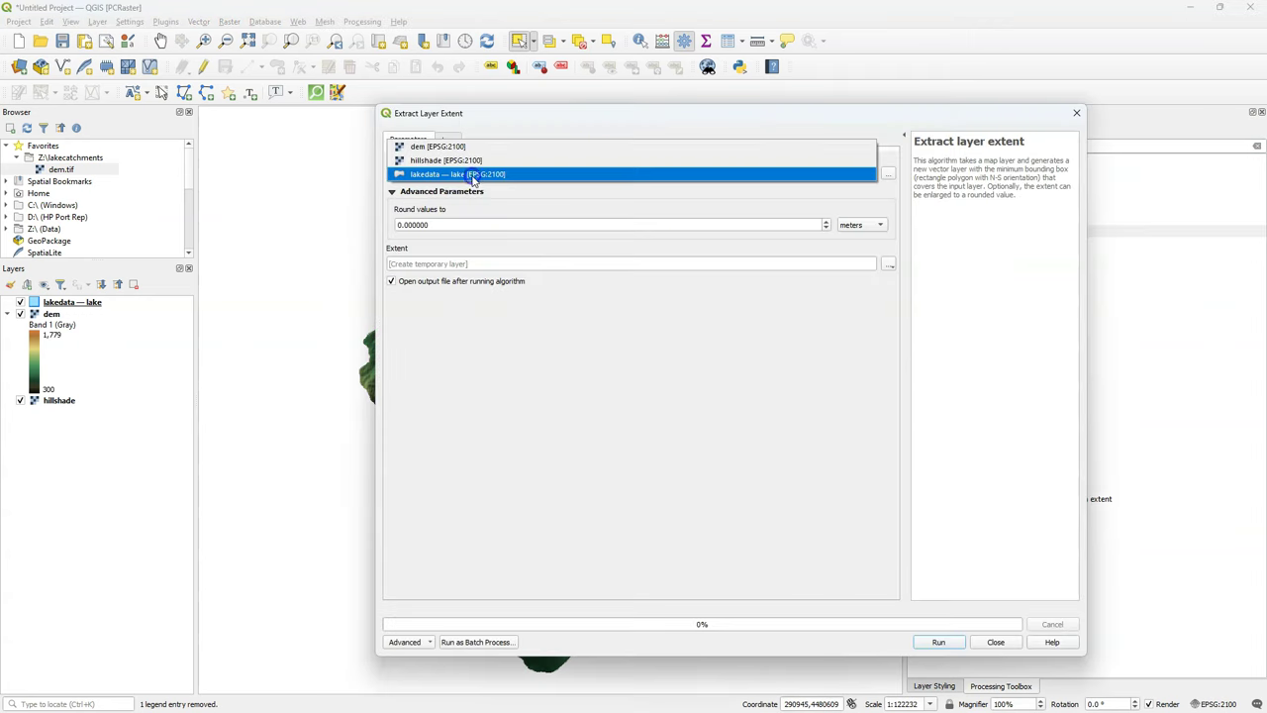
click(431, 148)
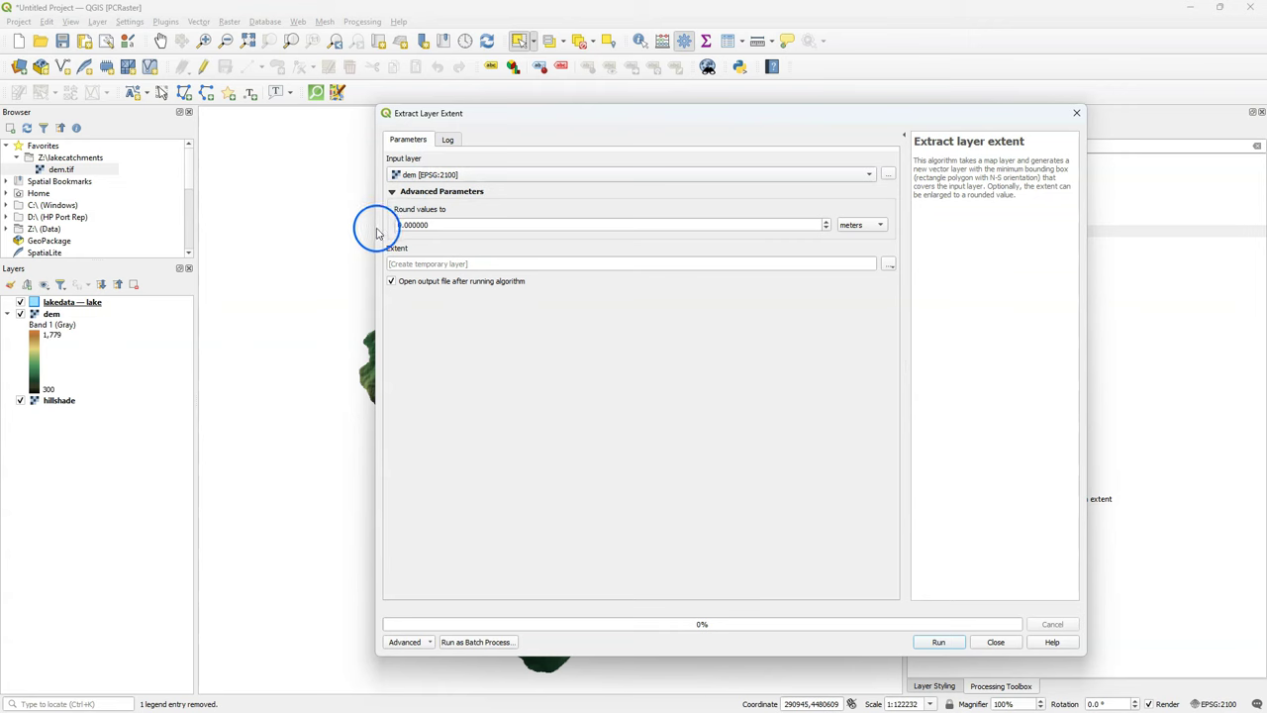
Step: Save the extent output into lakedata.gpkg as layer 'extent' and run it
click(890, 264)
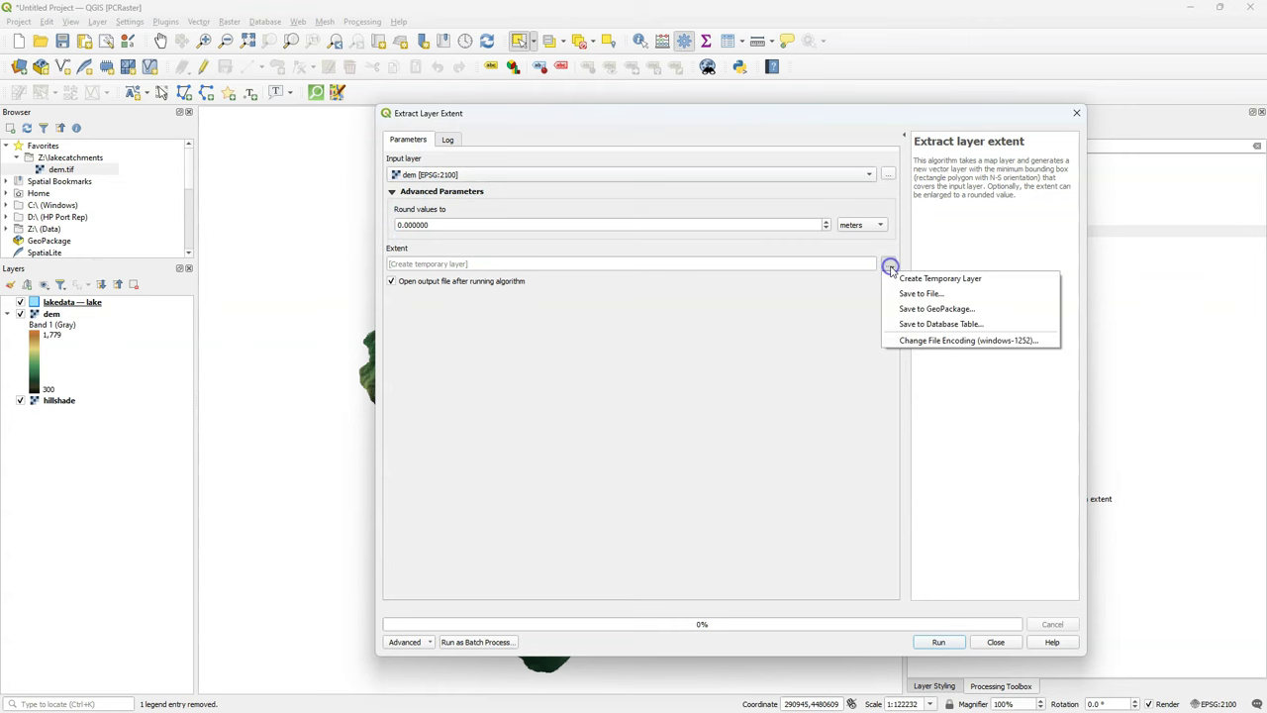
click(920, 307)
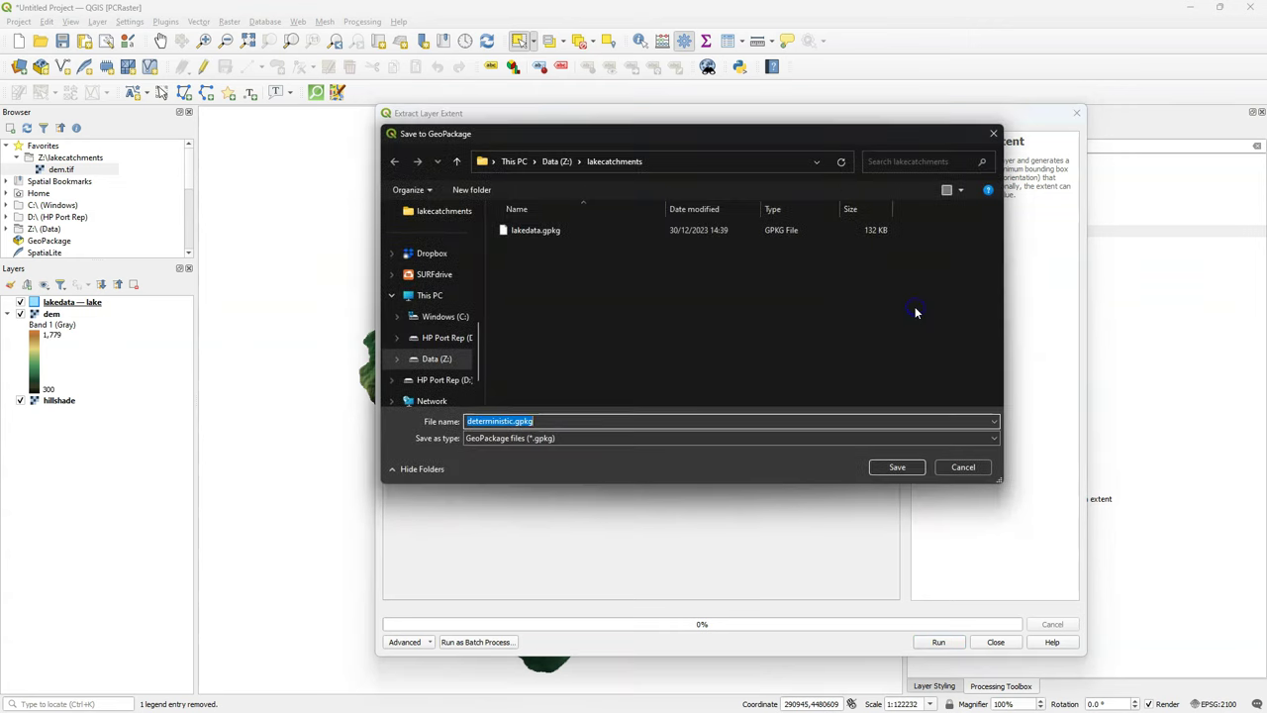
click(535, 231)
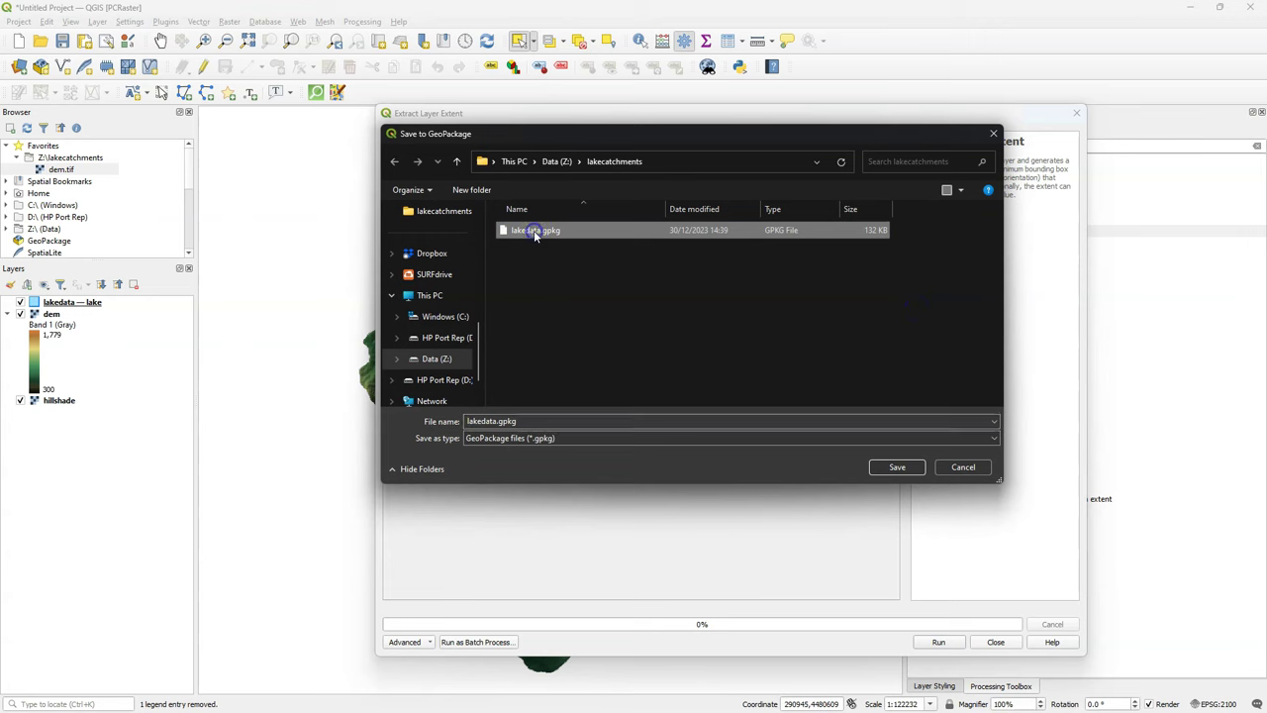
click(897, 467)
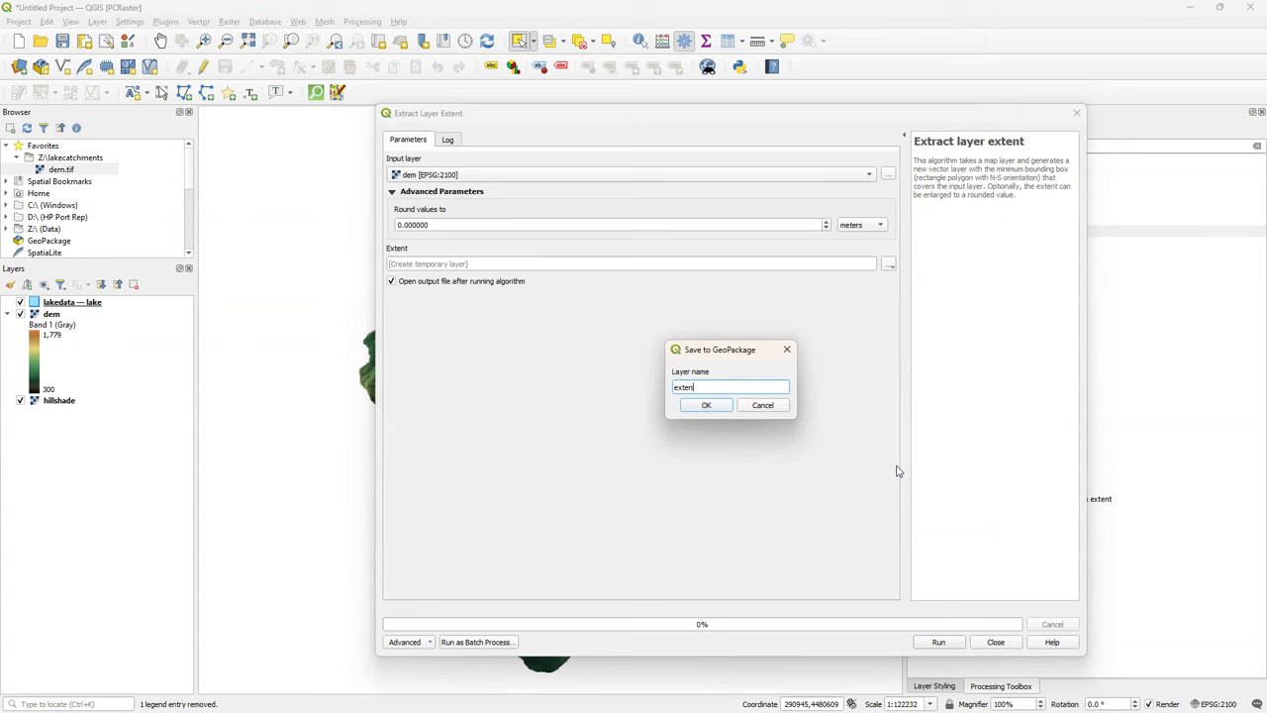
click(702, 405)
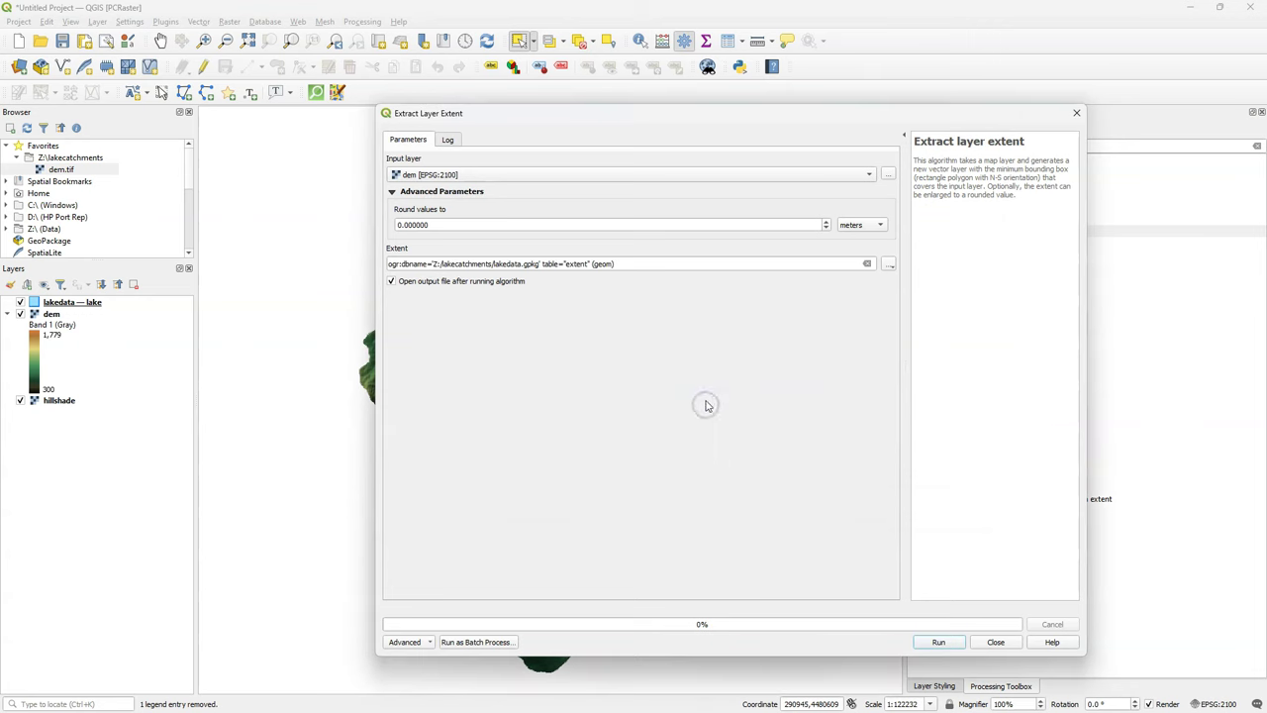
click(940, 642)
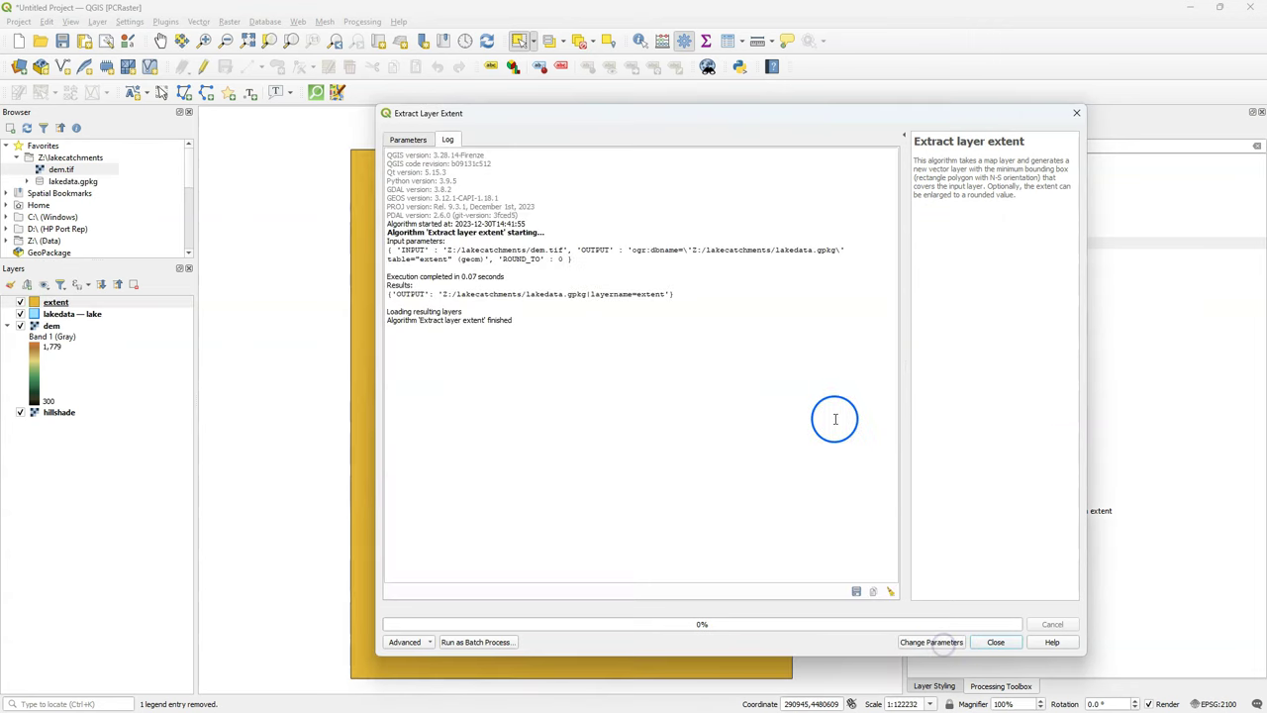
click(996, 643)
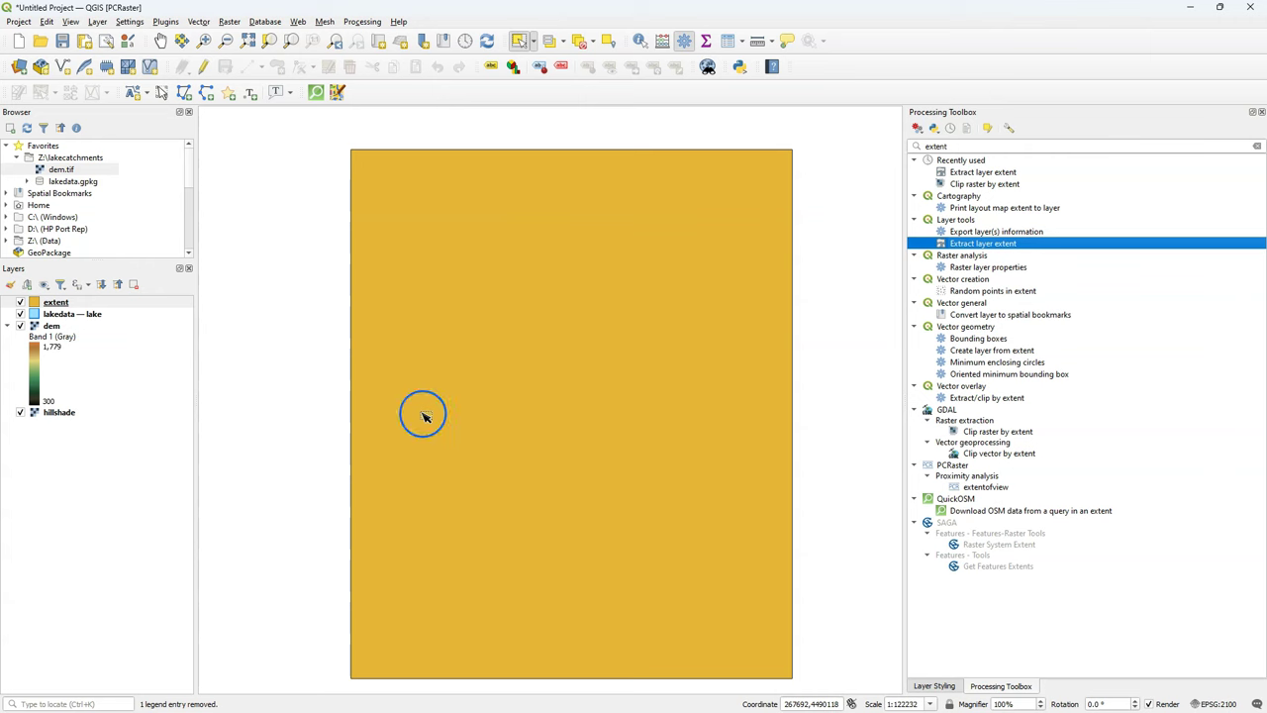
Step: Set up a Difference with extent as the input and lake as the overlay
click(199, 21)
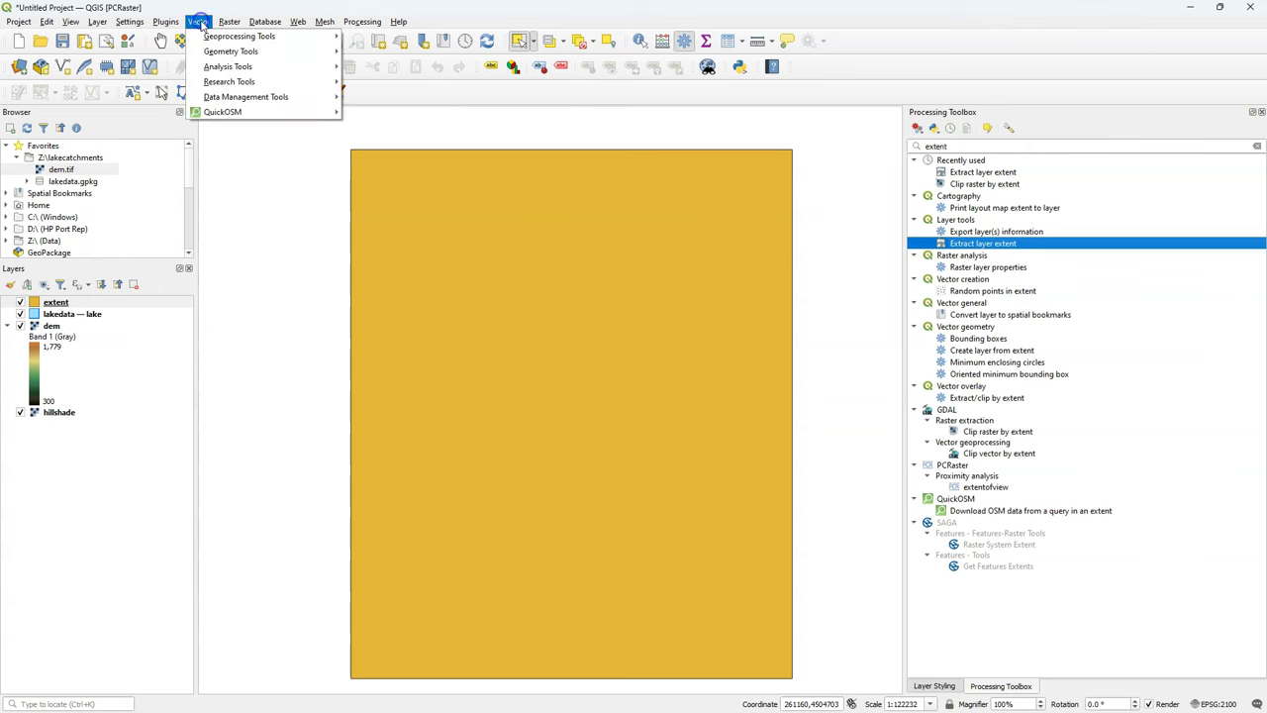
mouse_move(220, 38)
click(404, 79)
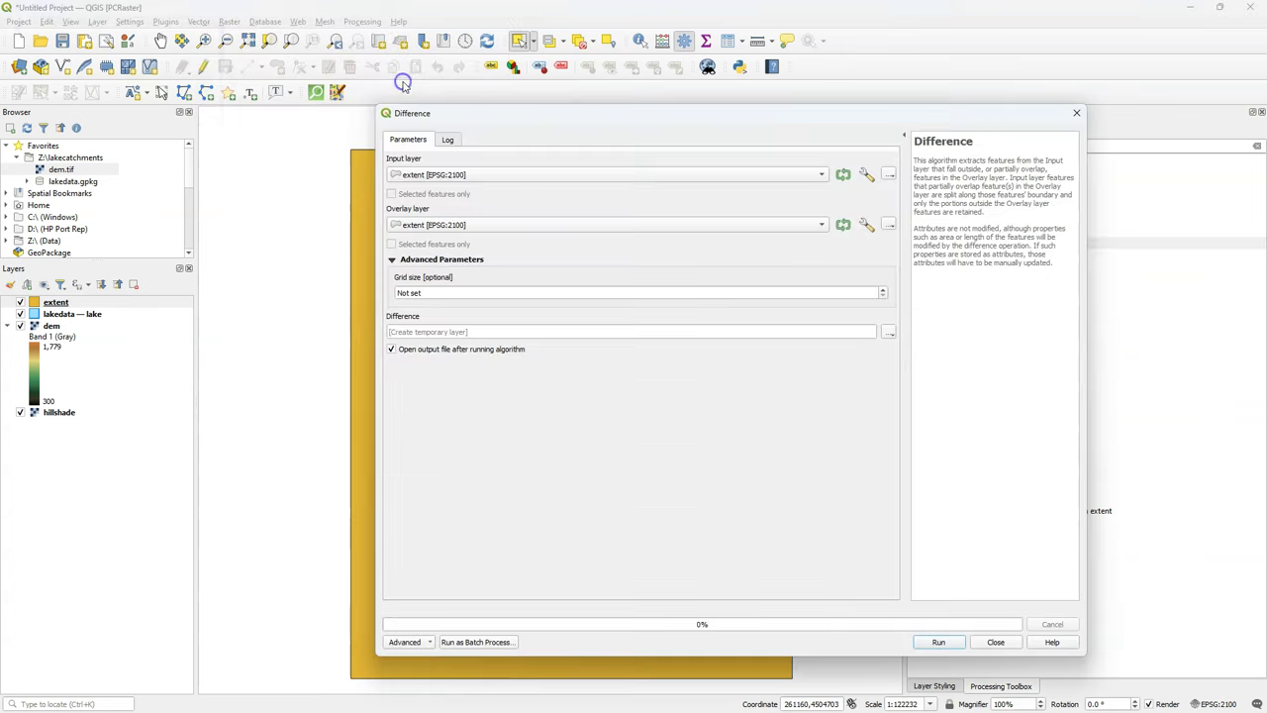
click(416, 174)
click(416, 174)
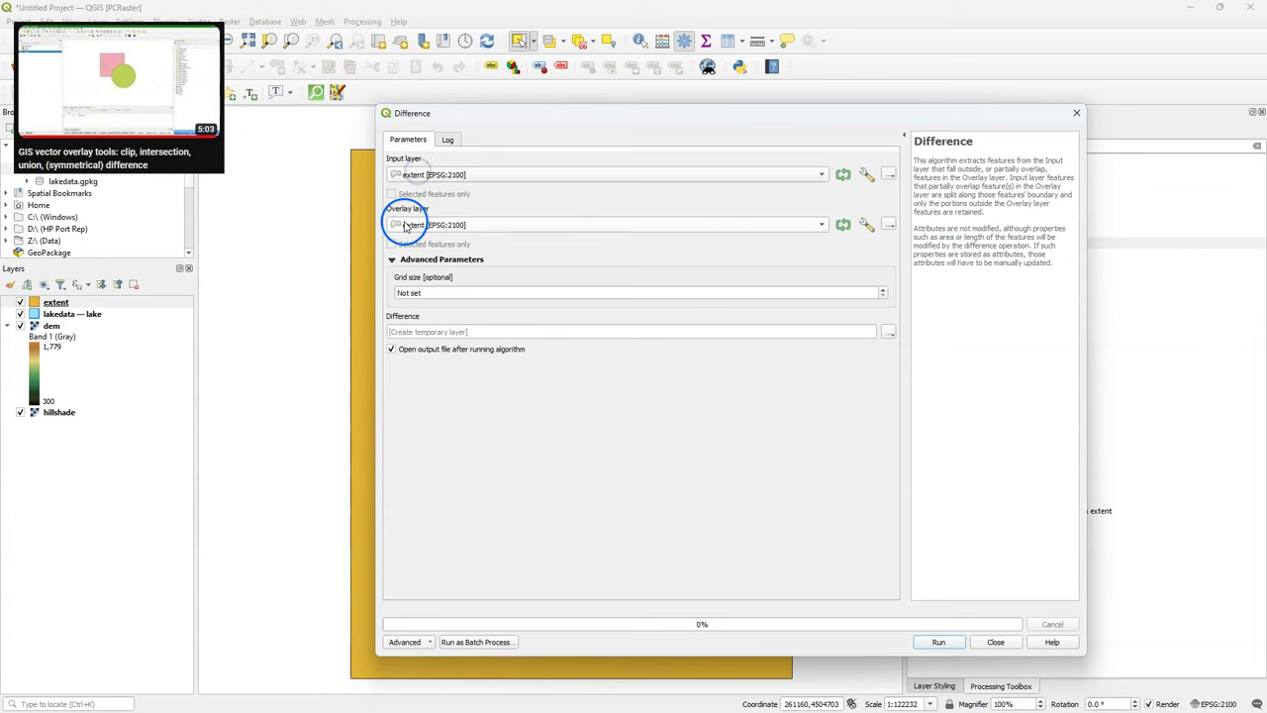
click(406, 222)
click(428, 238)
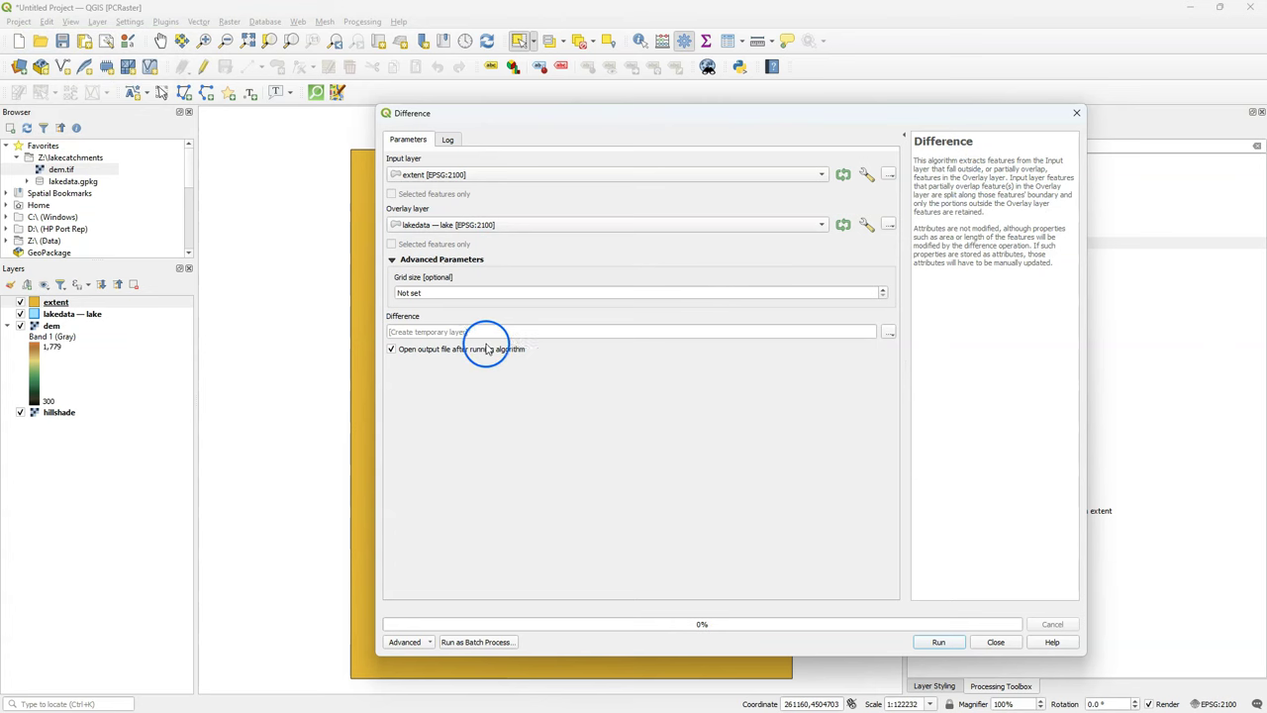
Step: Save the difference output into lakedata.gpkg as layer 'difference' and run it
click(888, 333)
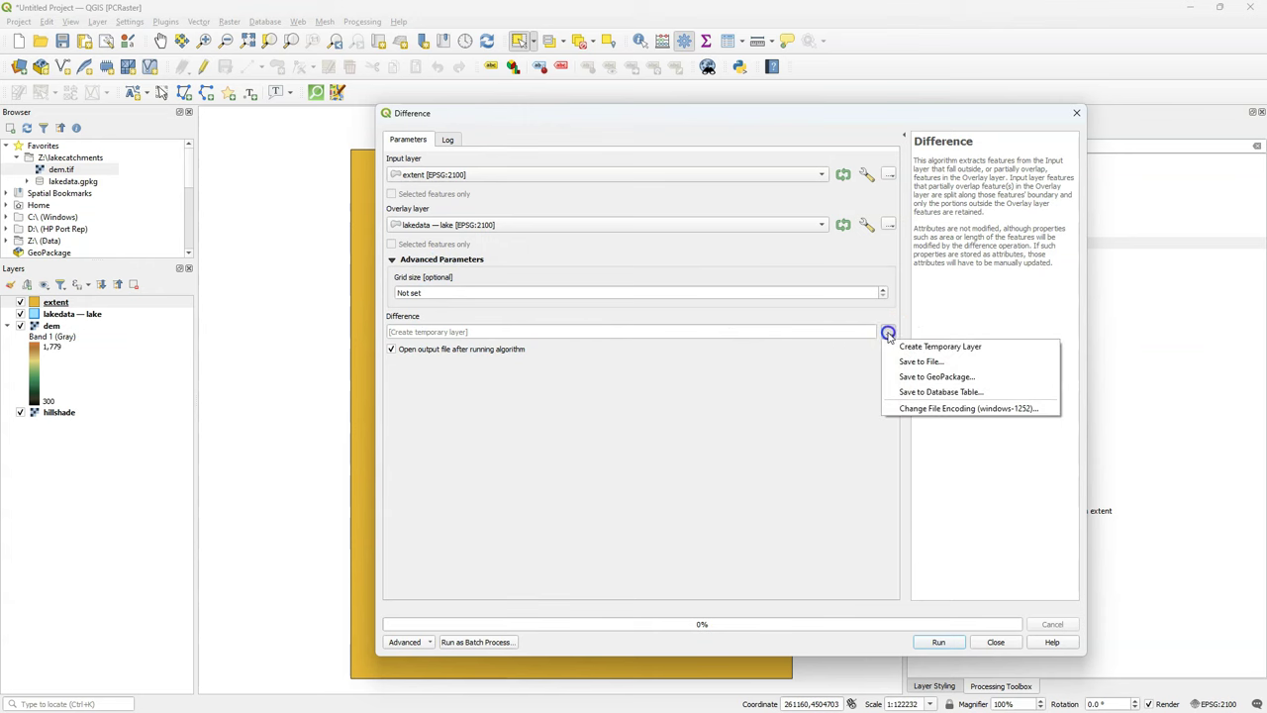
click(915, 380)
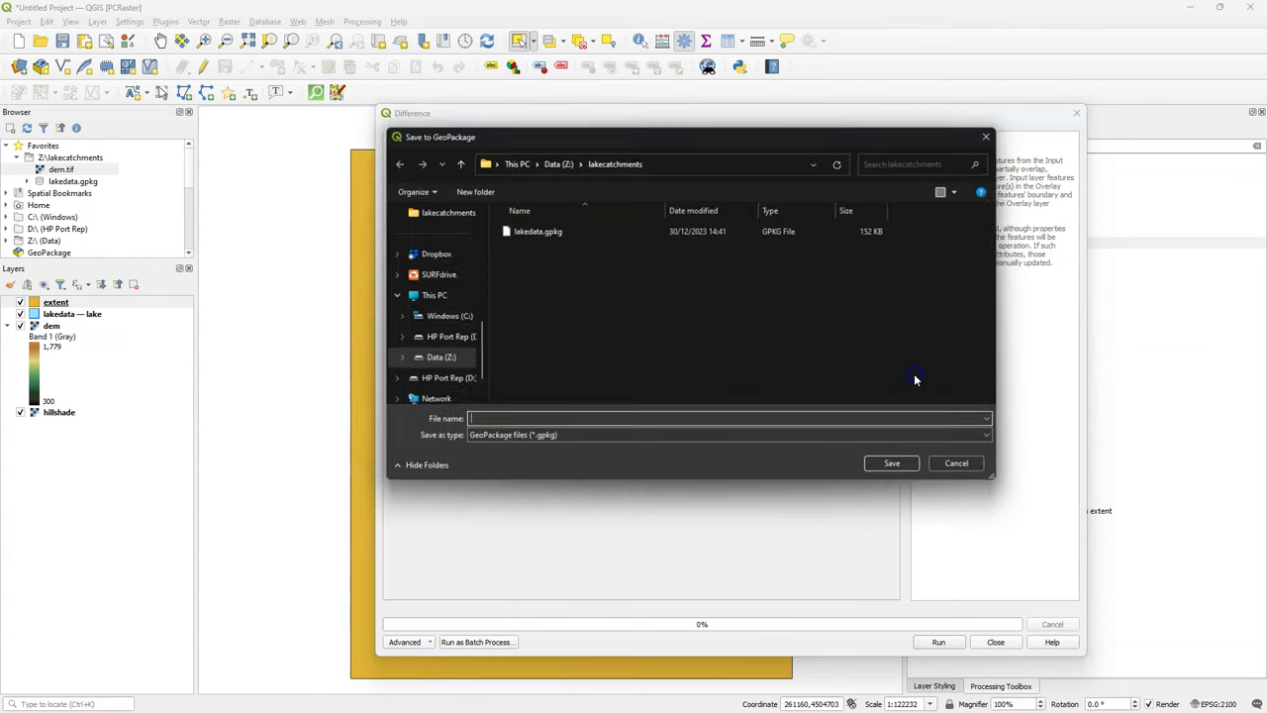
click(540, 233)
click(896, 466)
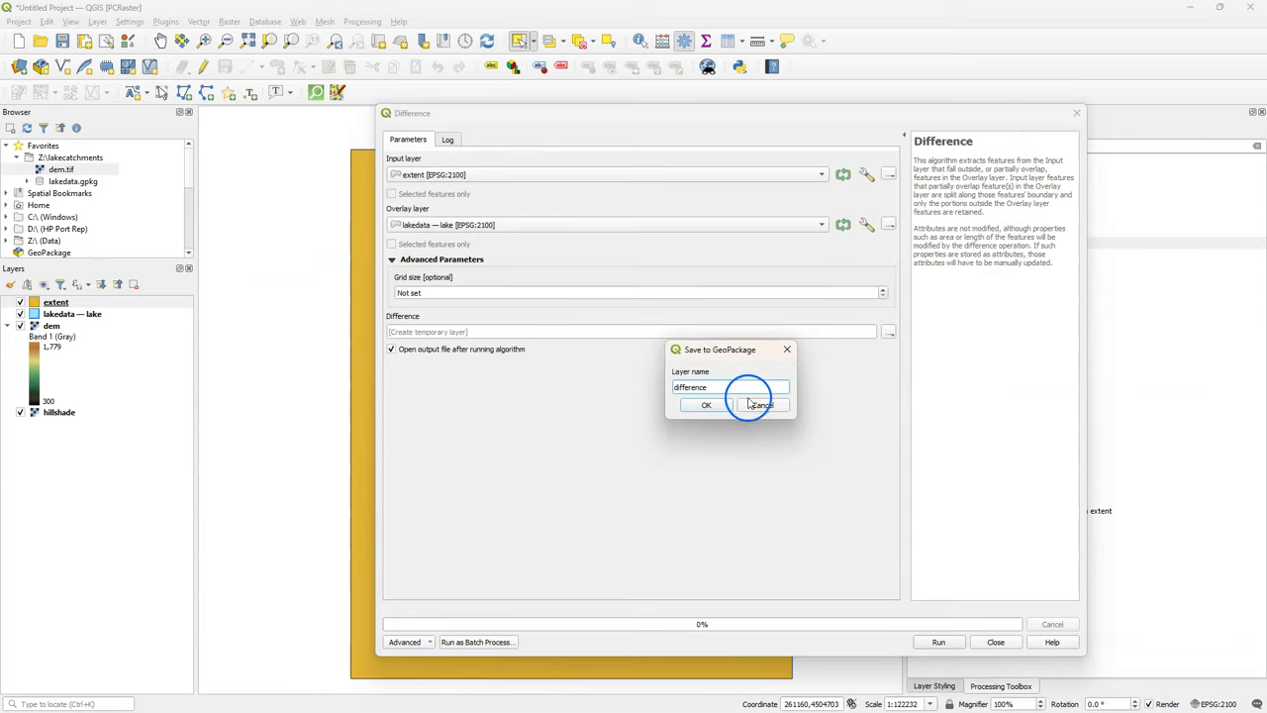
click(704, 405)
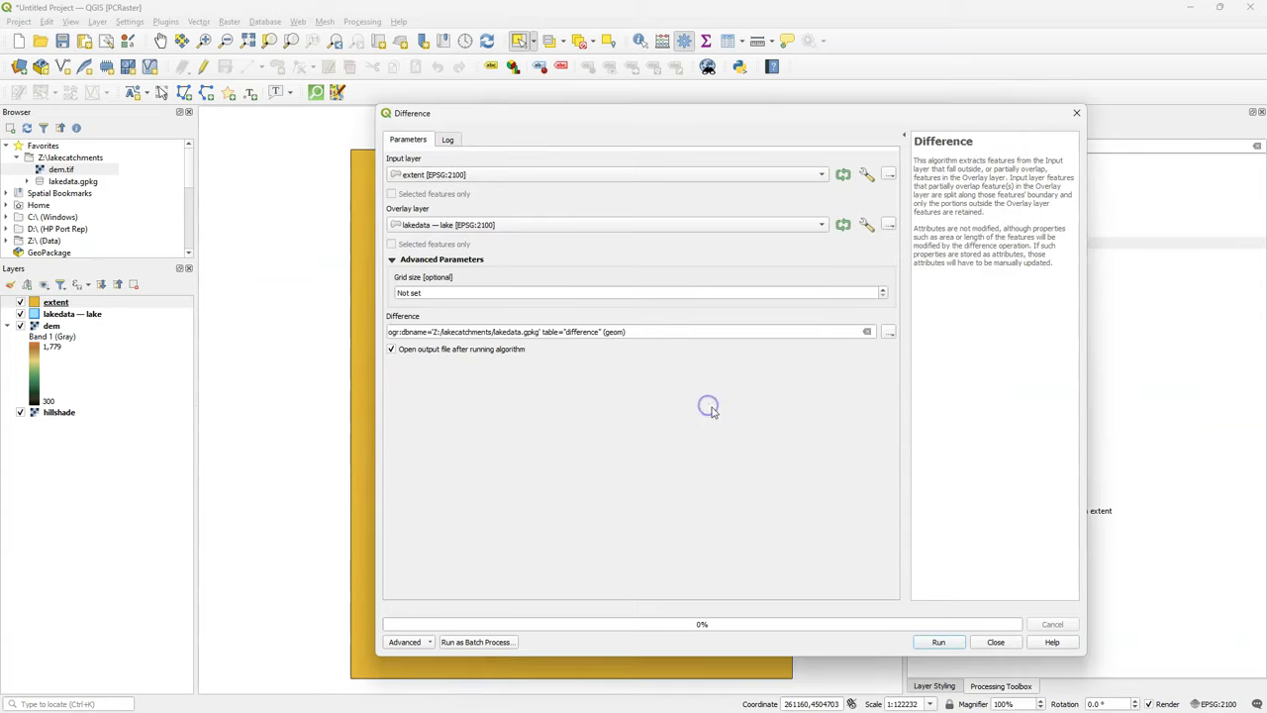
click(940, 645)
Step: Hide all layers, show only difference and dem, and toggle difference to compare
click(997, 644)
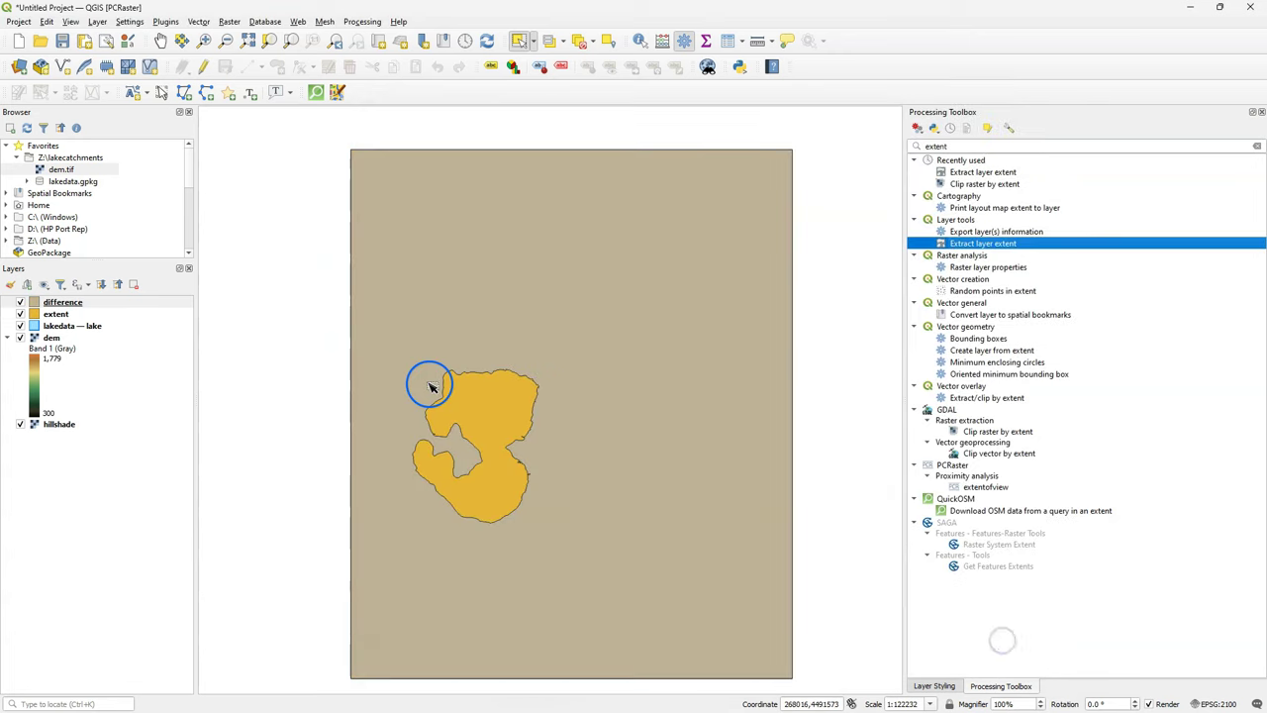
click(45, 285)
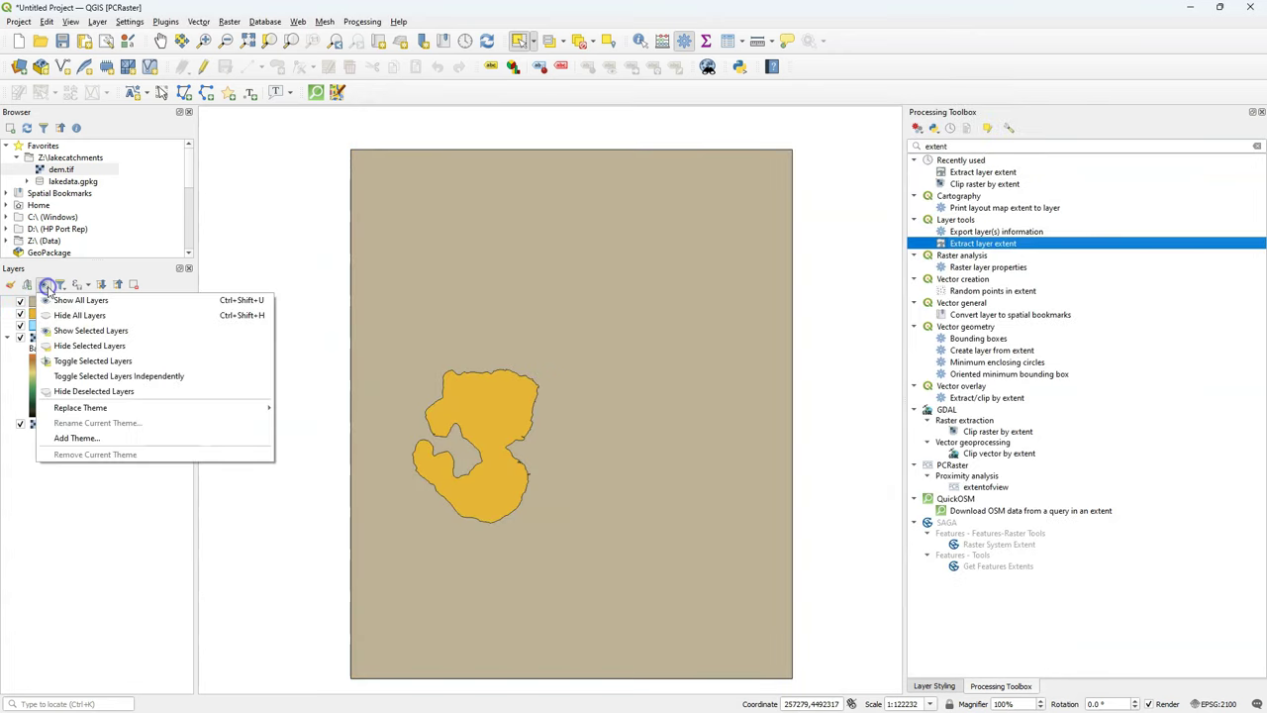
click(69, 315)
click(20, 302)
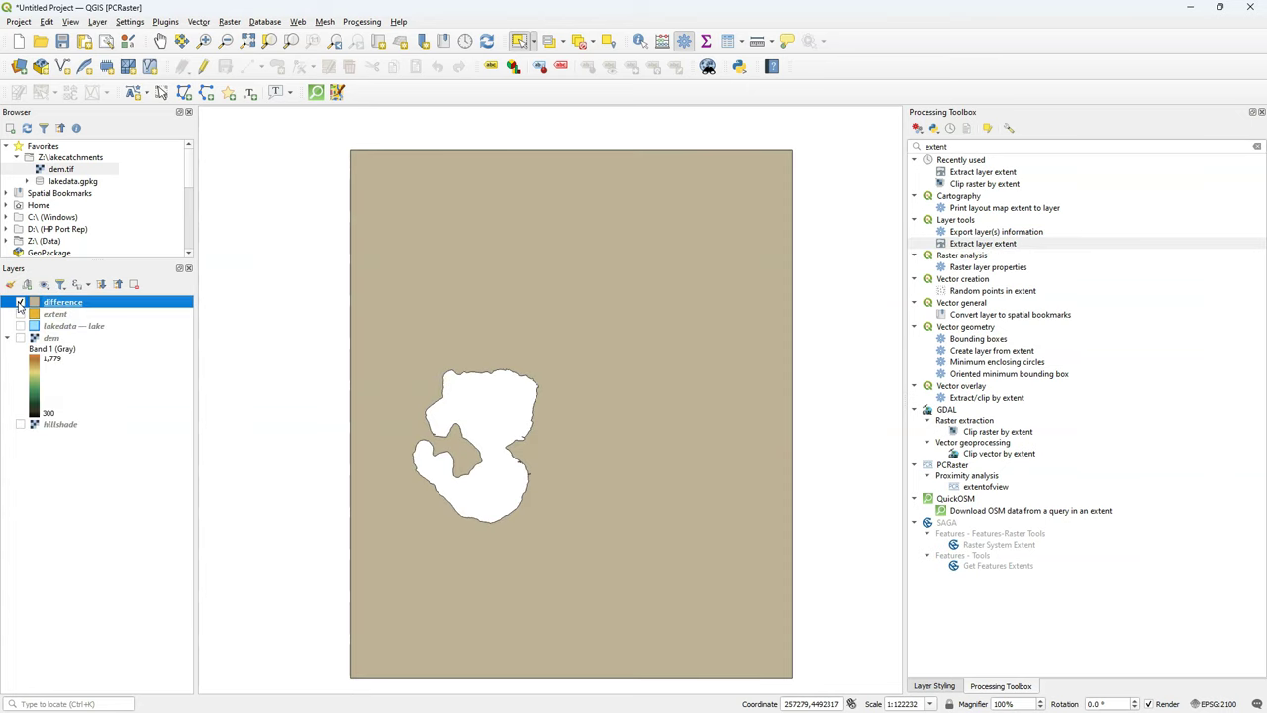
click(20, 338)
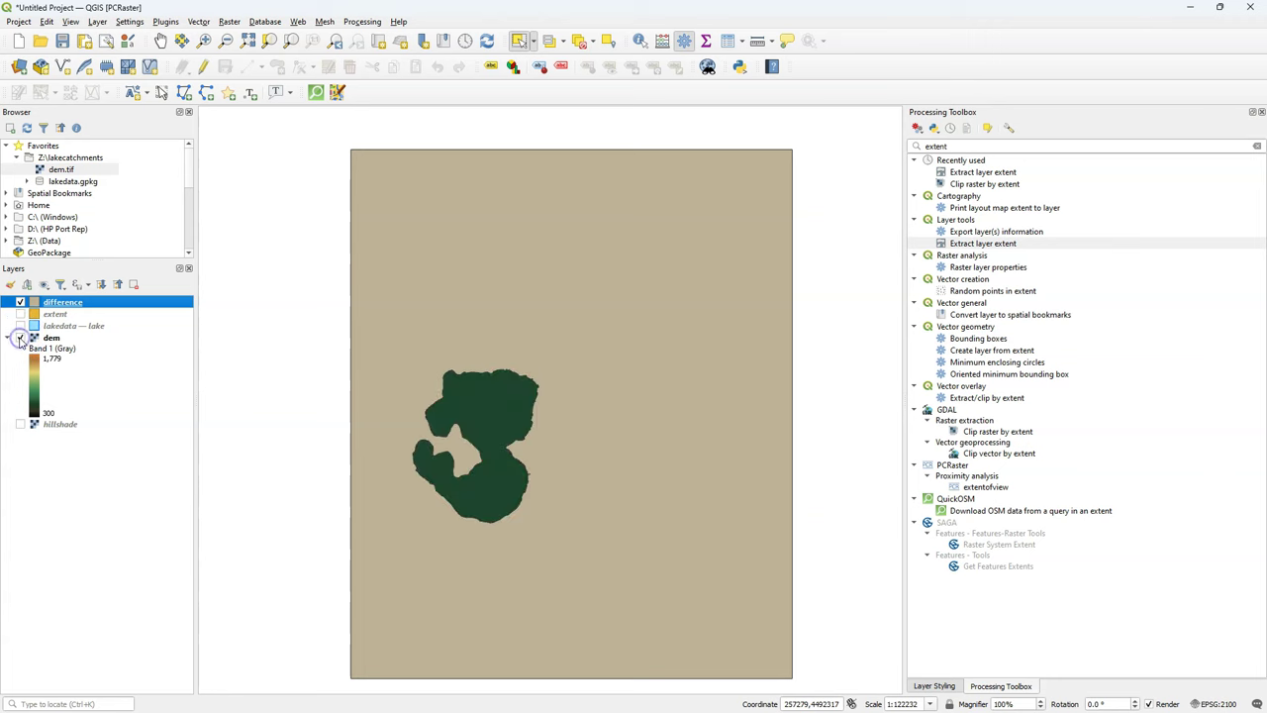
click(20, 302)
click(20, 302)
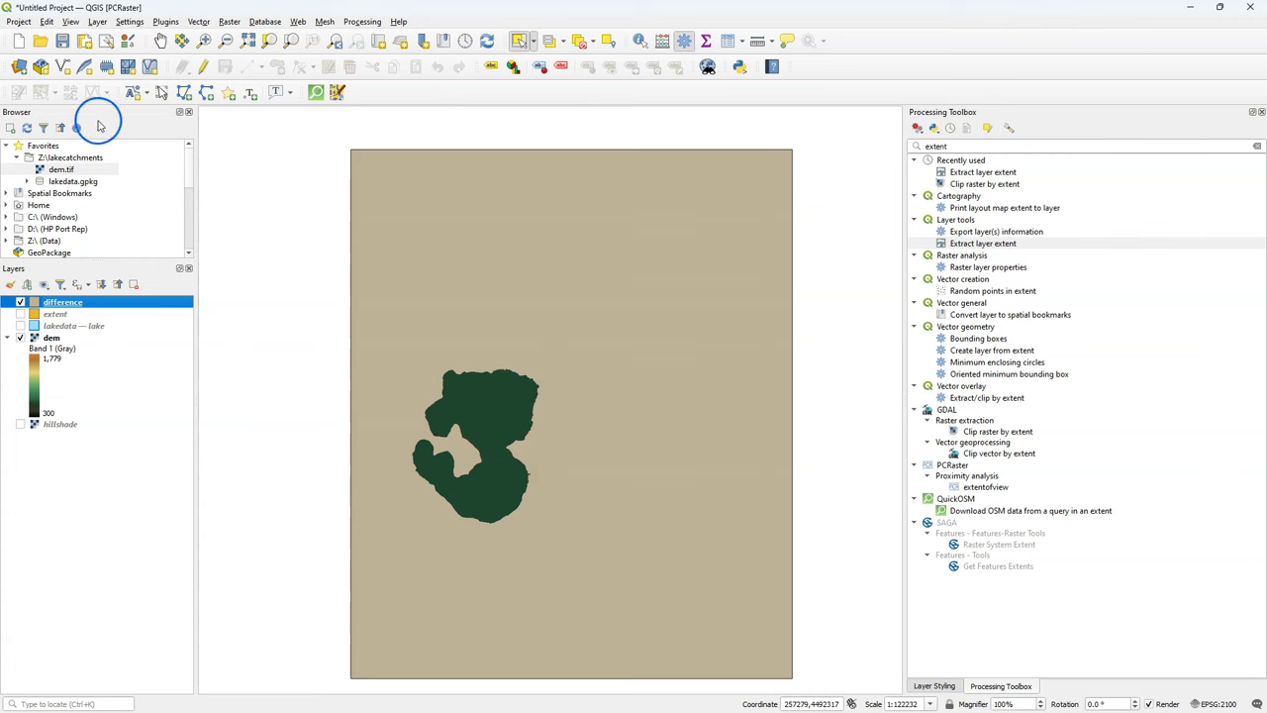
Step: Clip dem by mask layer with nodata -9999, keeping the input resolution
click(227, 22)
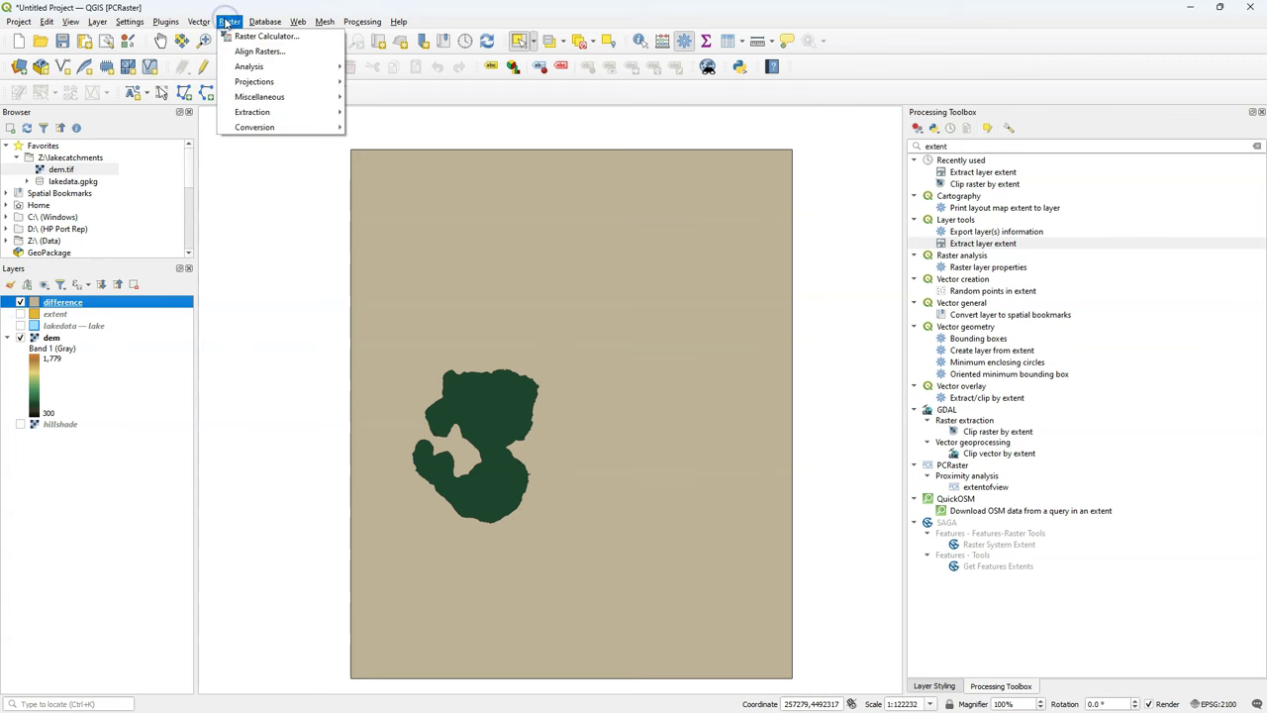
mouse_move(272, 113)
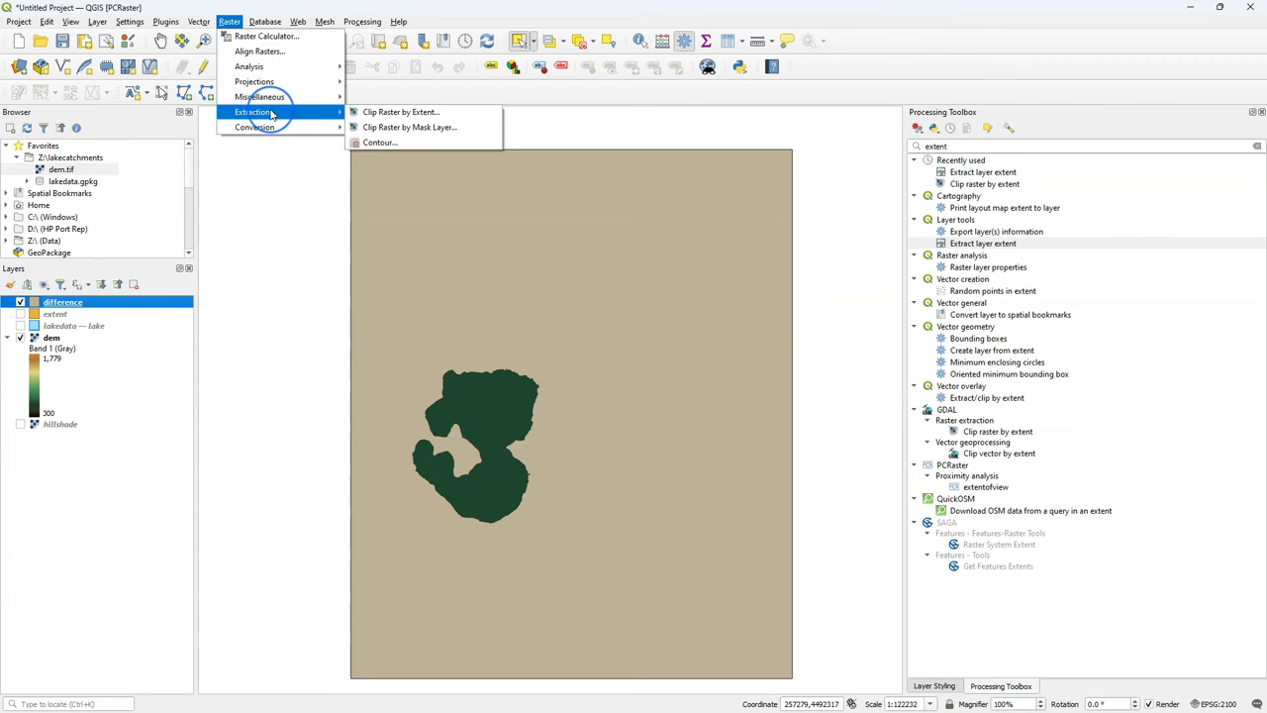
click(406, 128)
click(414, 170)
click(412, 172)
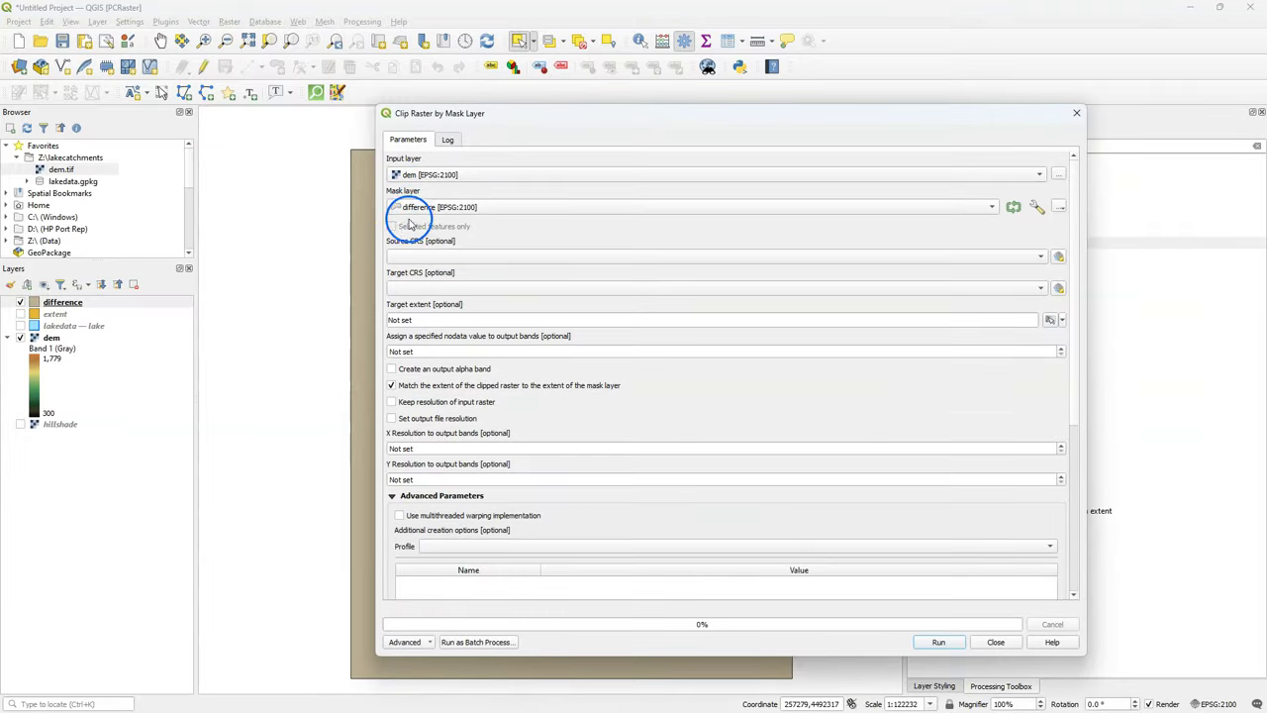
click(436, 351)
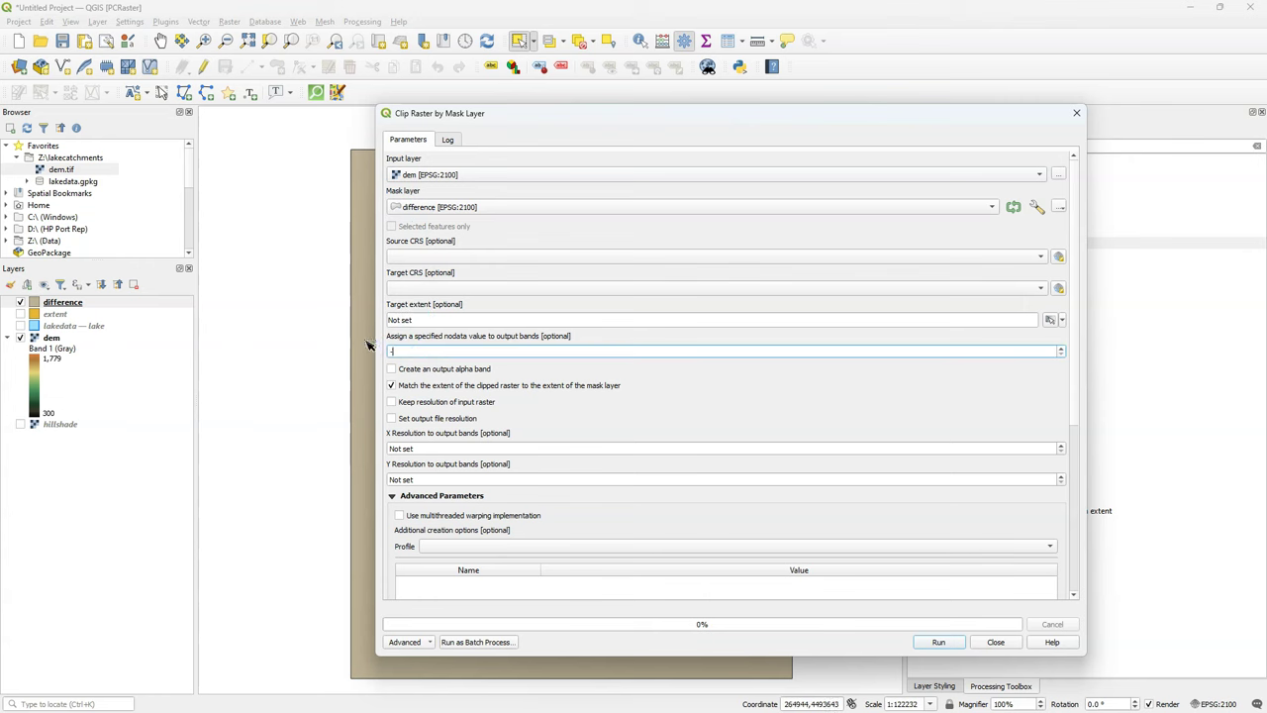
click(390, 402)
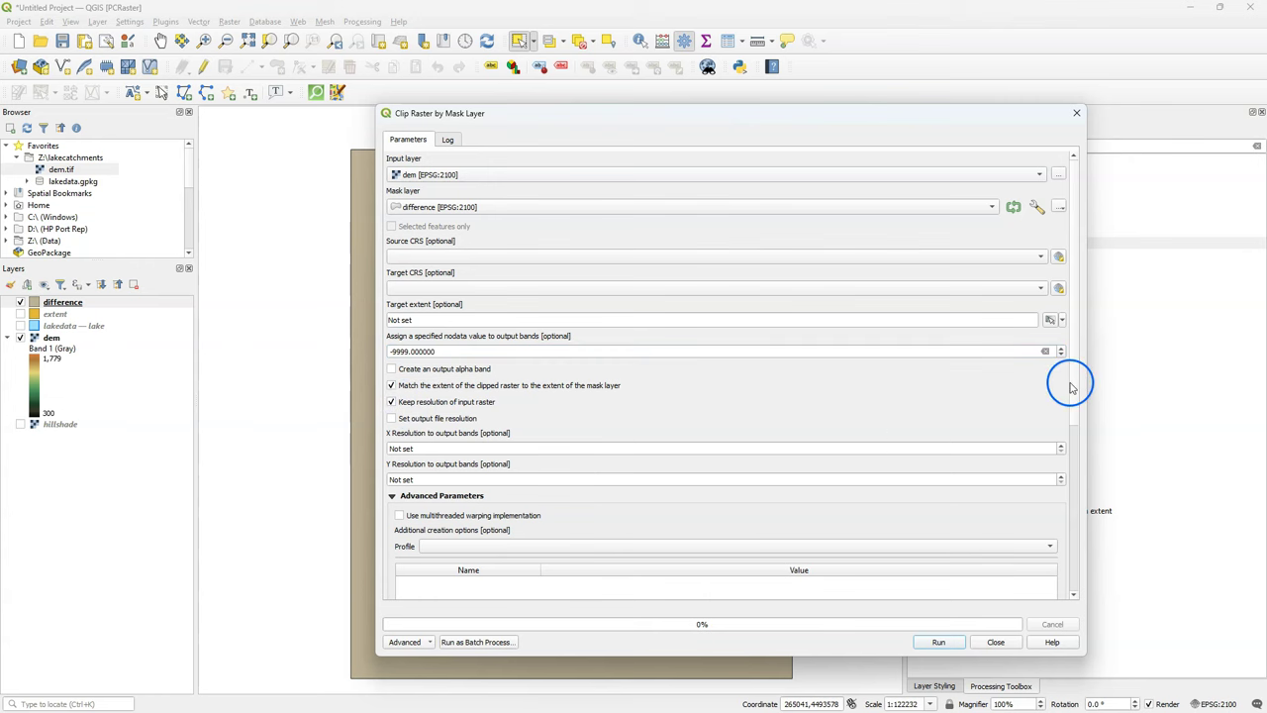
Step: Save the clipped raster as dem_masked.tif and run the clip
scroll(1077, 386, down, 5)
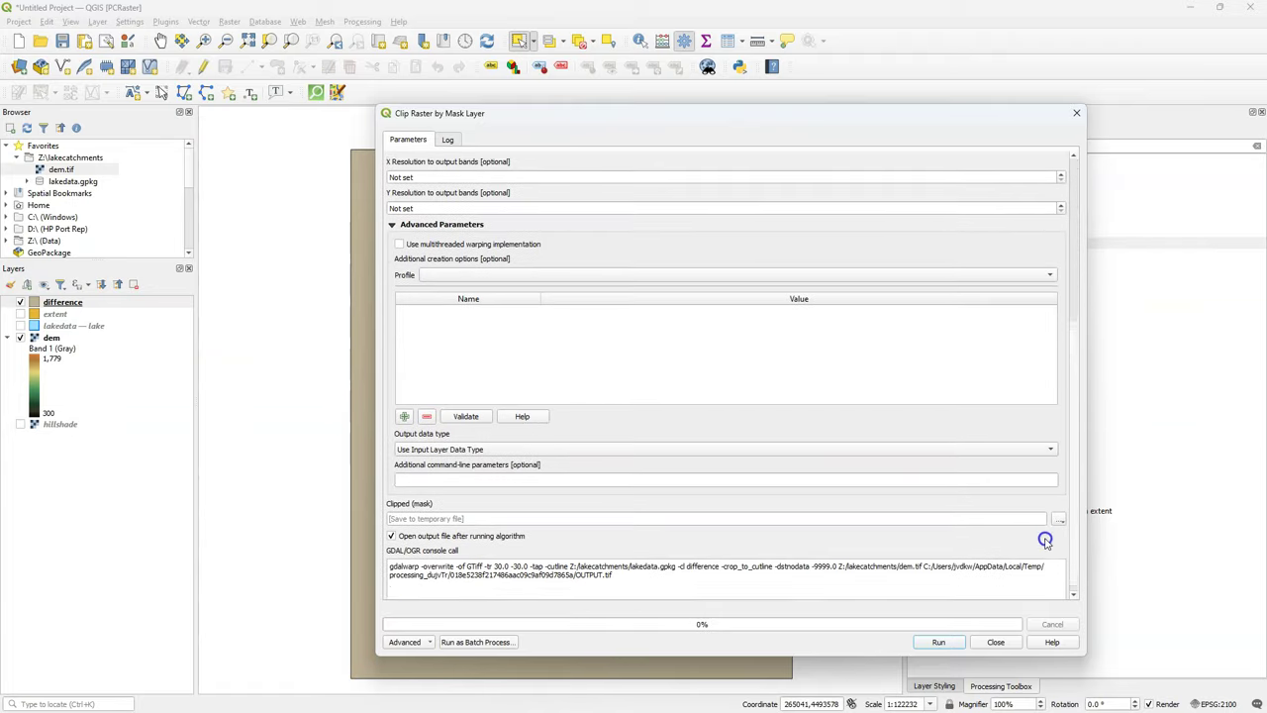
scroll(1046, 545, down, 1)
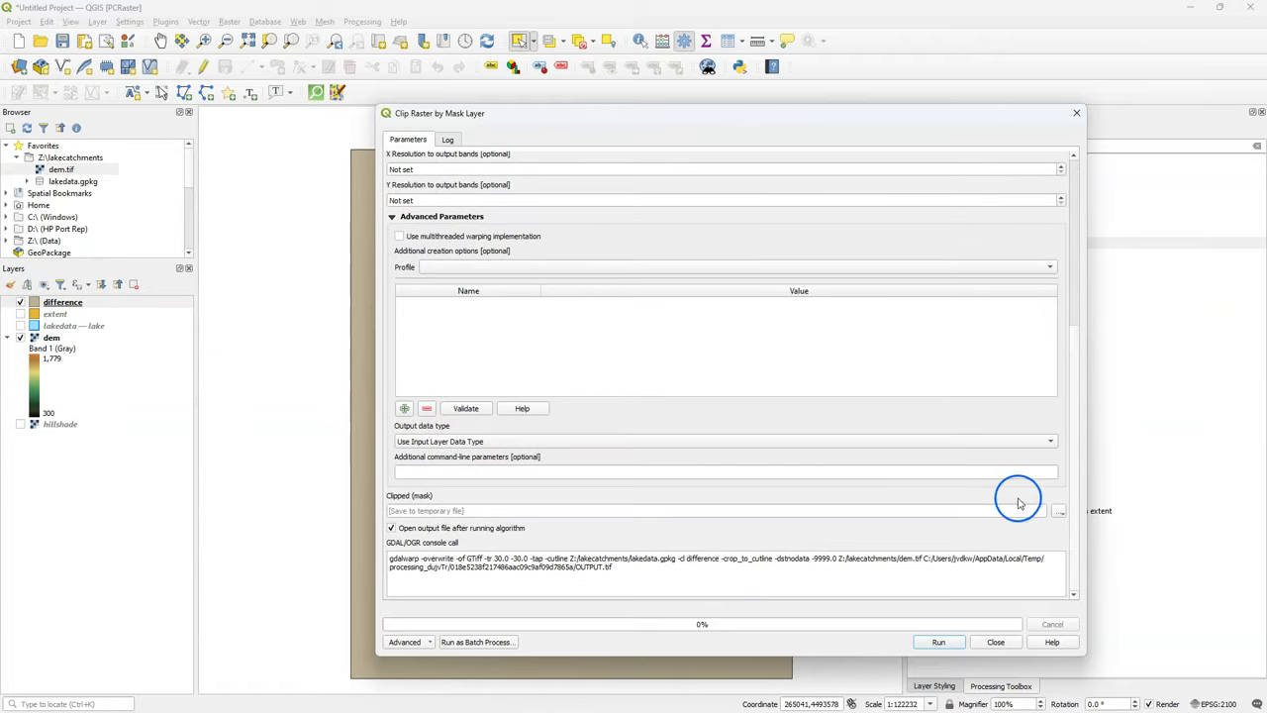
click(1059, 512)
click(1077, 542)
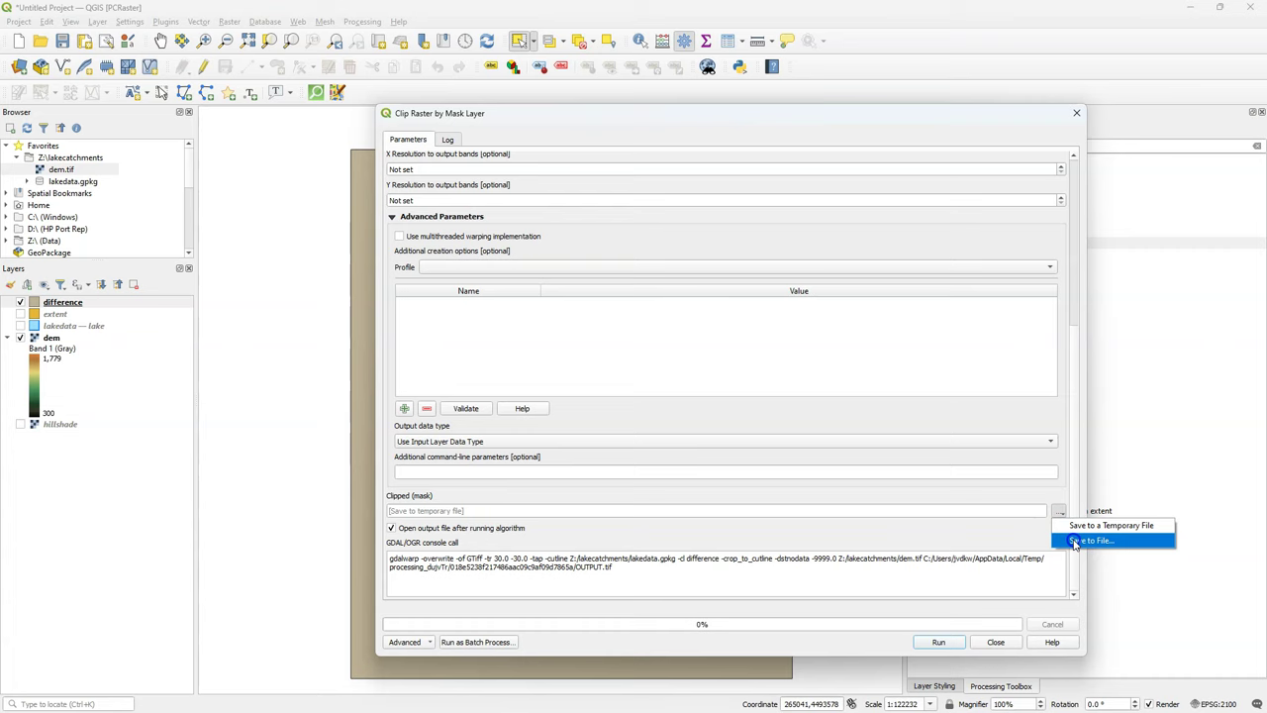
text(dem)
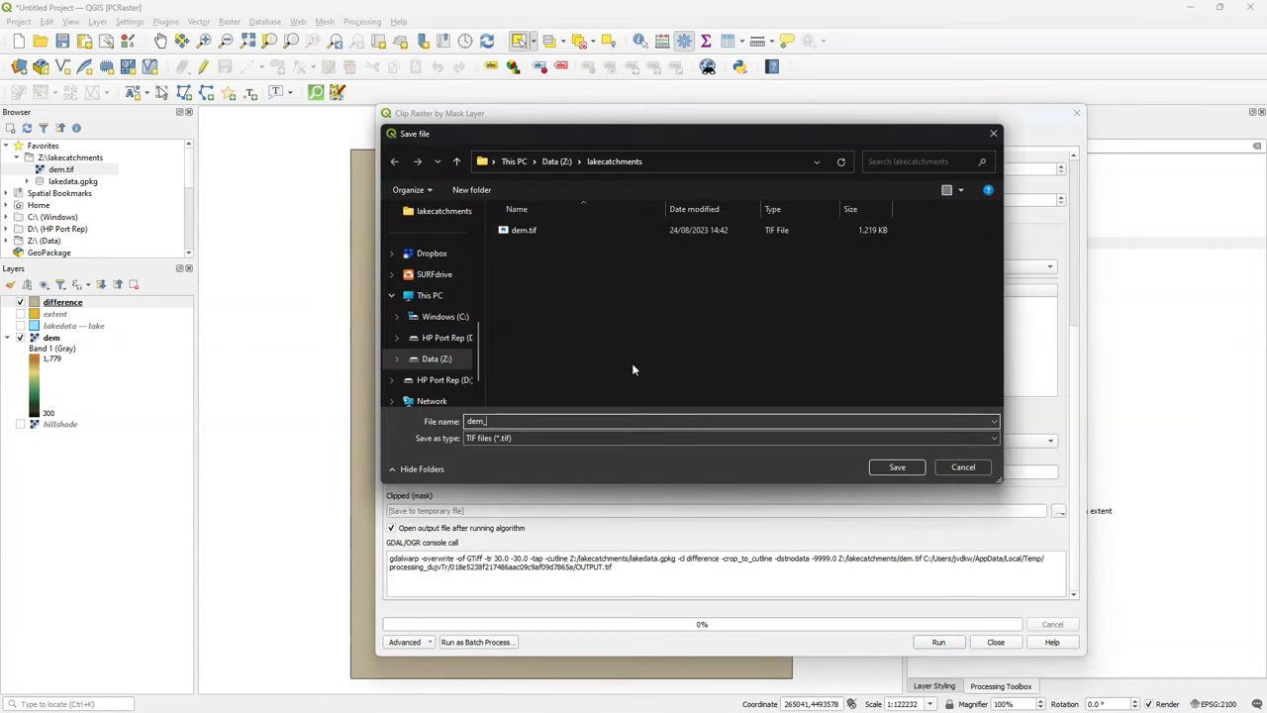
text(_masked)
click(642, 366)
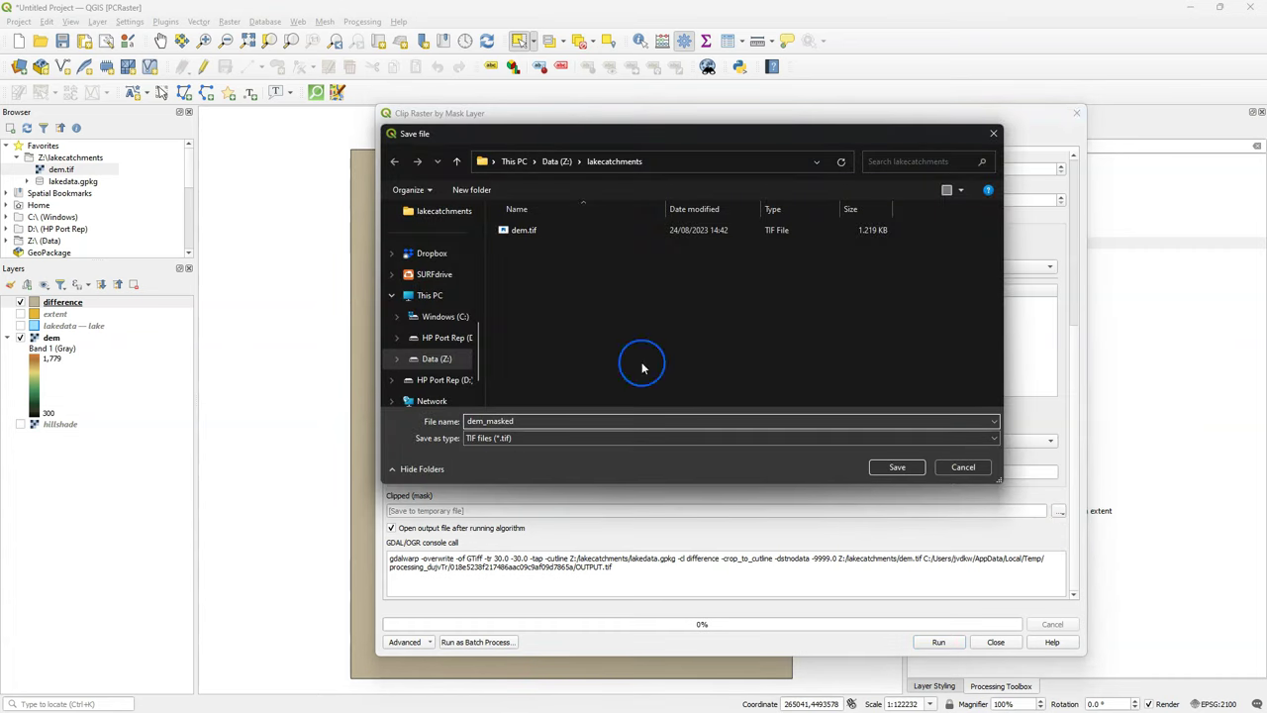
click(904, 467)
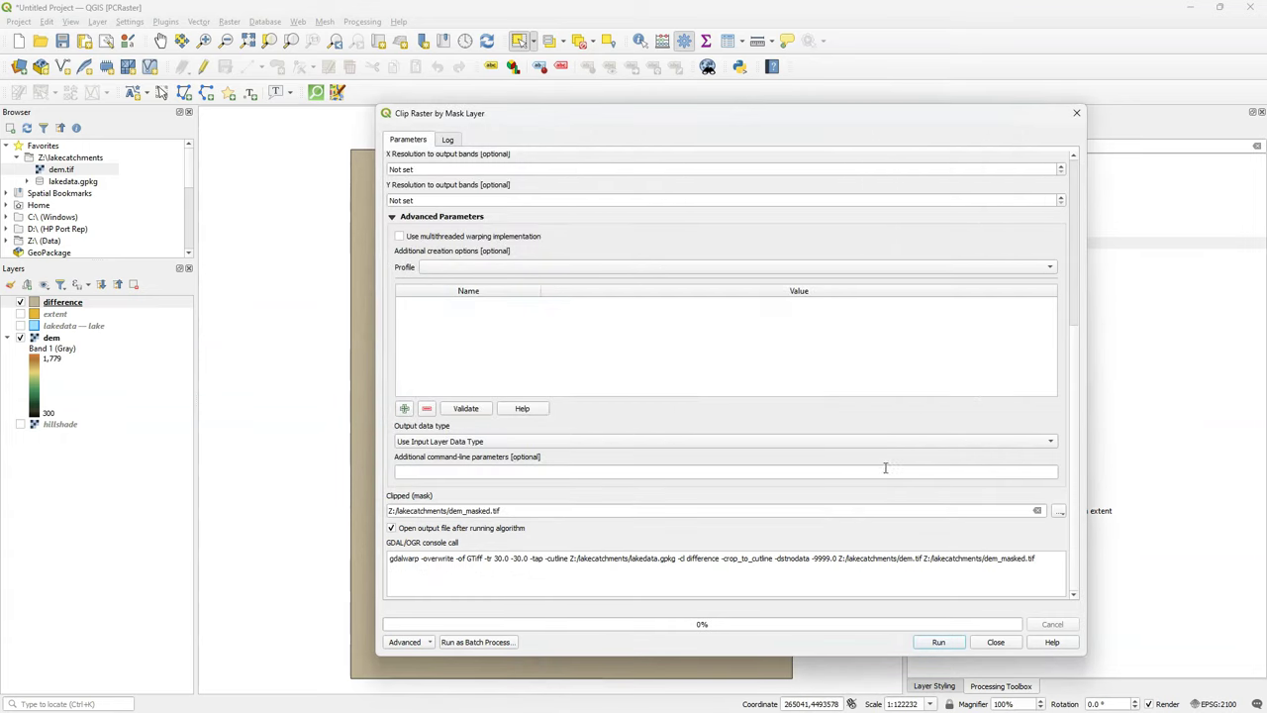
click(939, 642)
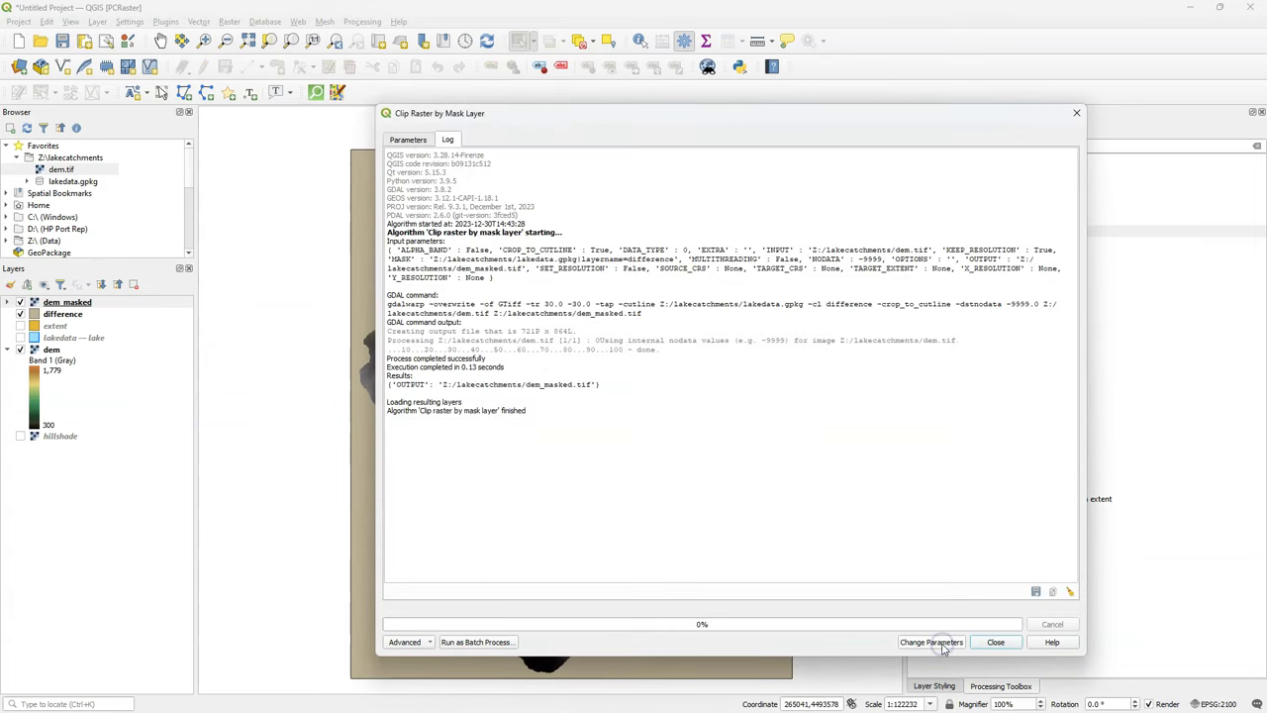
click(994, 642)
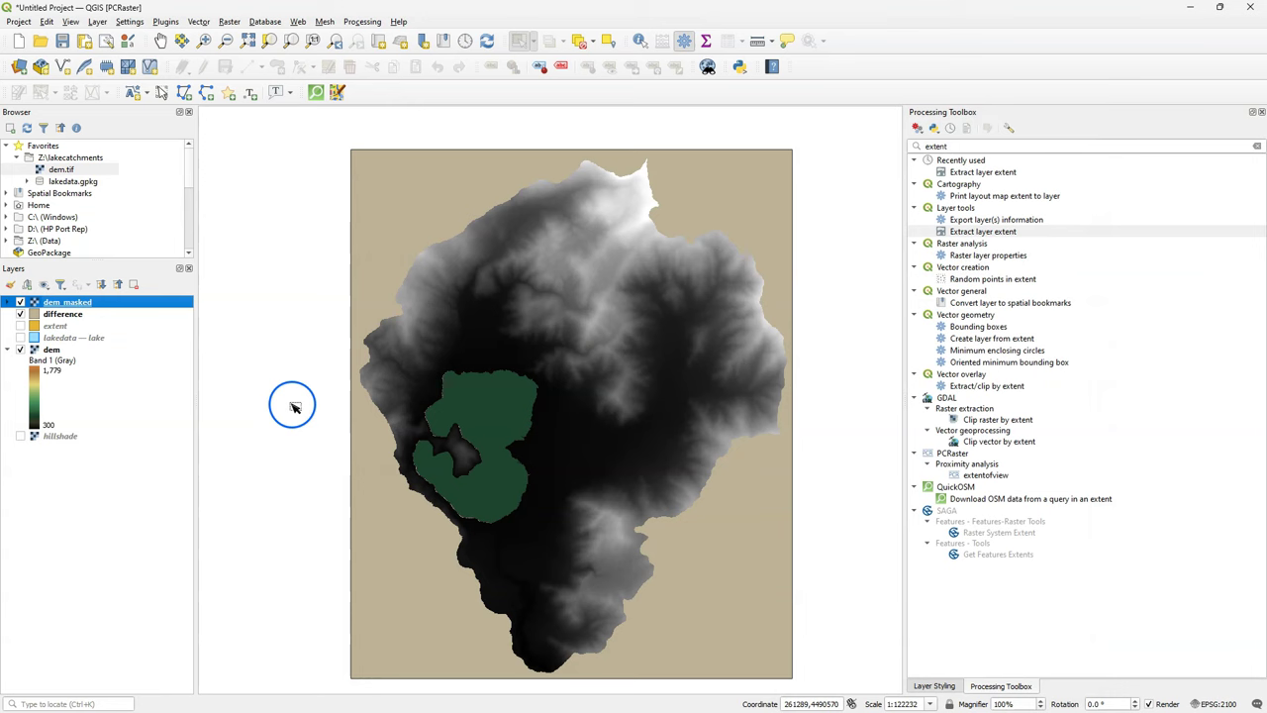
Step: Uncheck the difference and original dem layers so dem_masked shows the lake hole
click(58, 332)
click(21, 314)
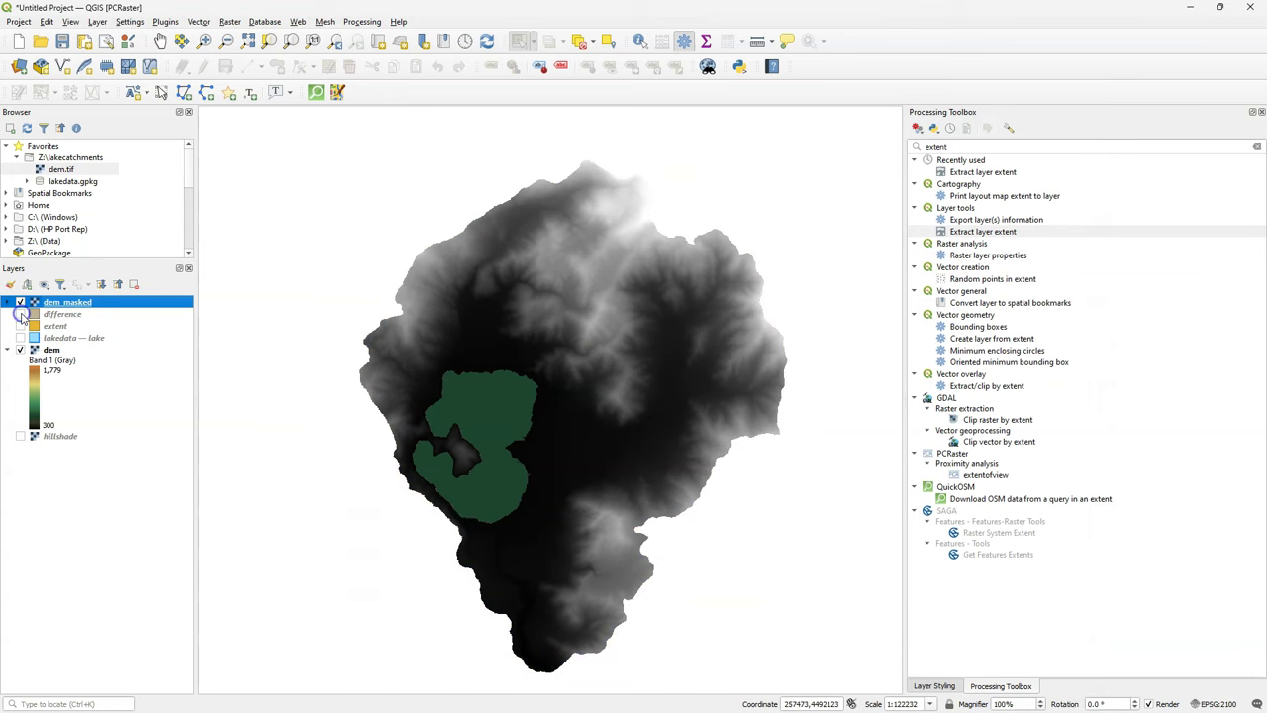
click(21, 349)
click(20, 349)
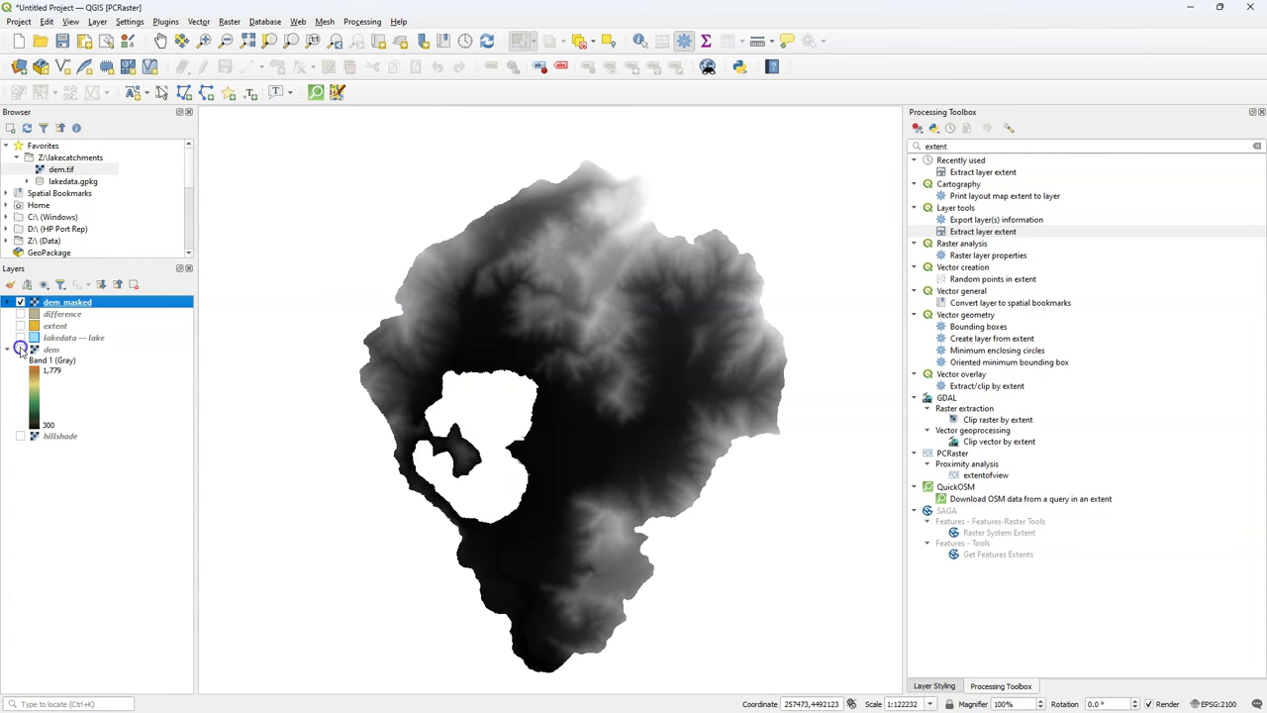
click(21, 349)
click(21, 350)
click(1023, 171)
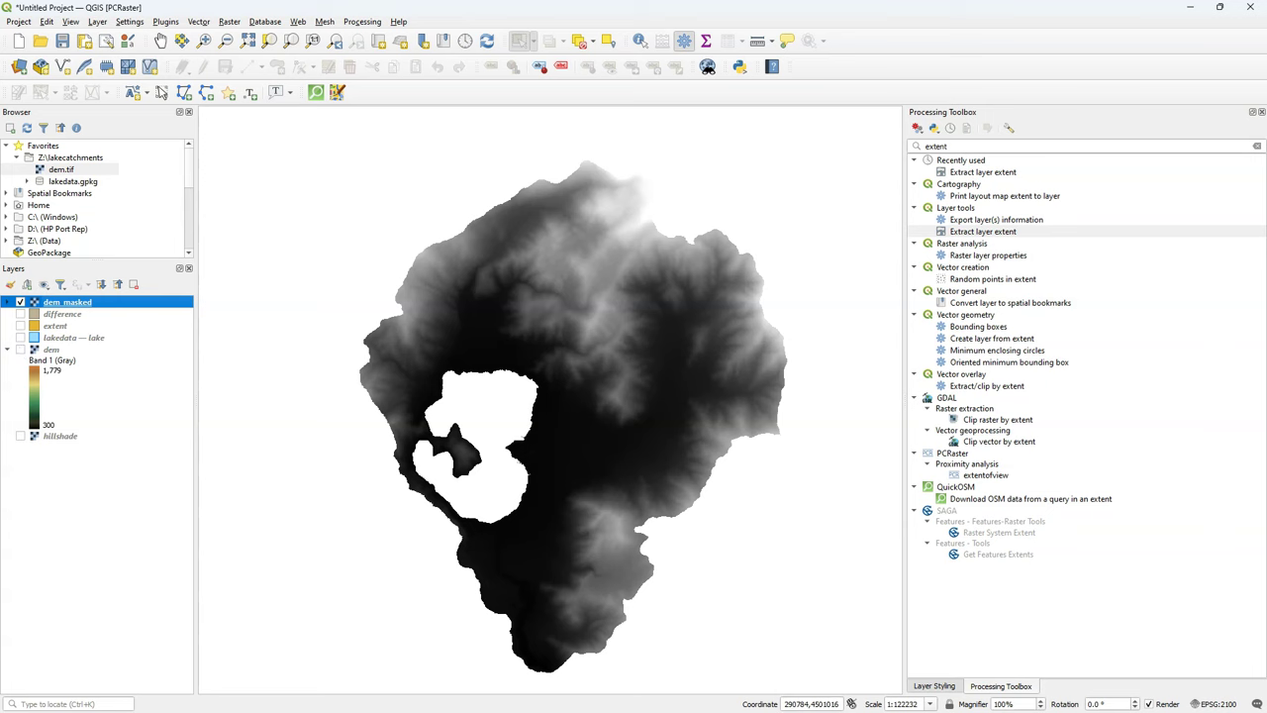
Step: Open the Convert to PCRaster Format tool from PCRaster > Data management
click(1257, 147)
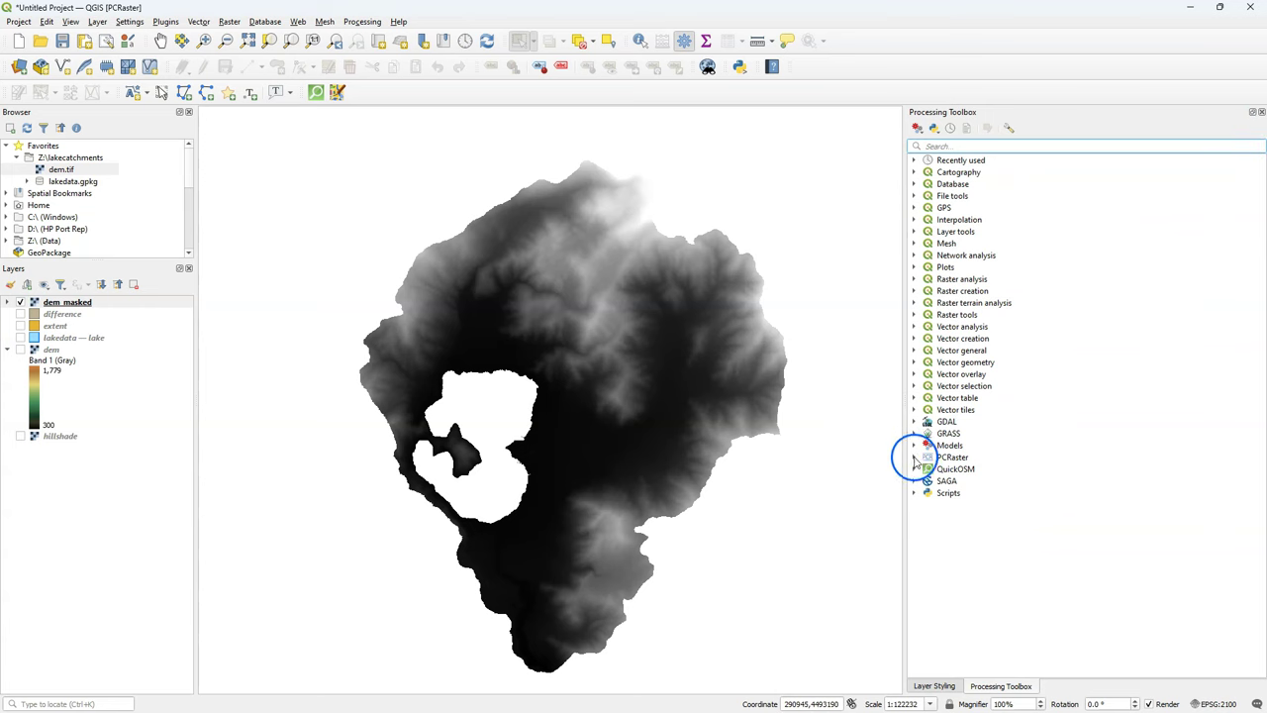
click(915, 457)
click(929, 487)
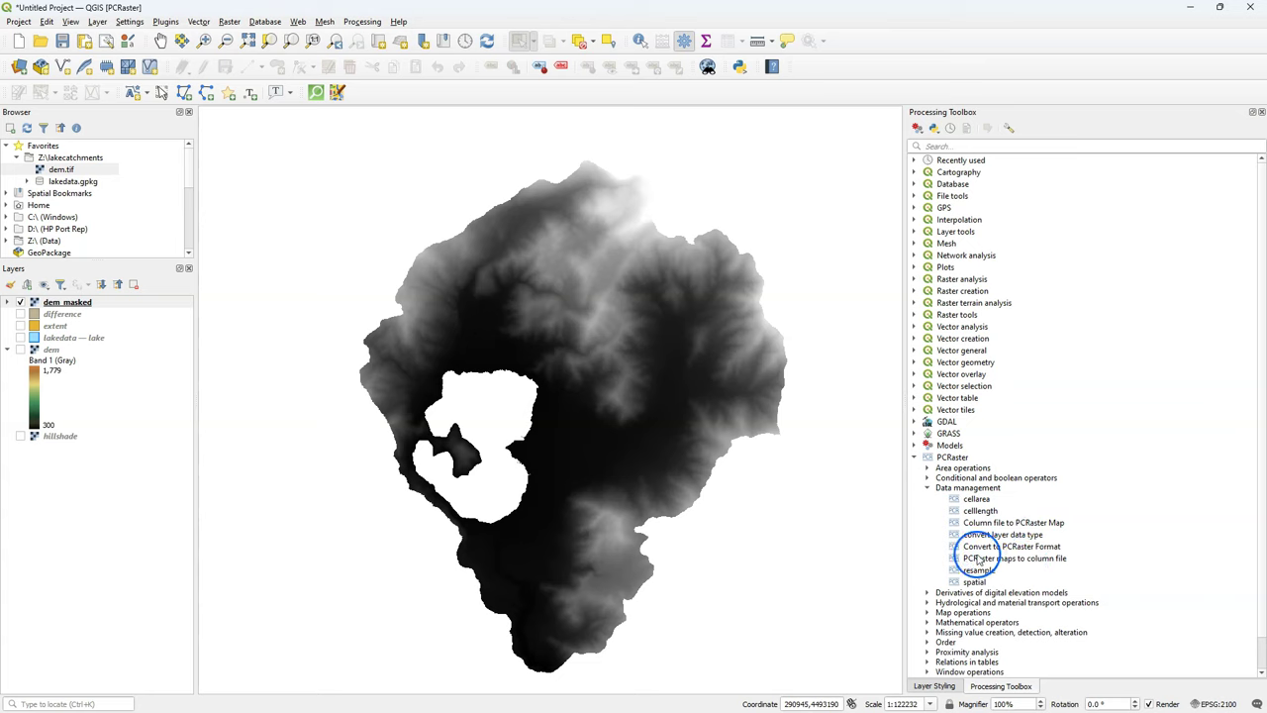
click(984, 549)
double_click(984, 549)
Step: Set dem_masked to convert as Scalar, saving to file dem_lakemasked.map
click(346, 244)
click(408, 206)
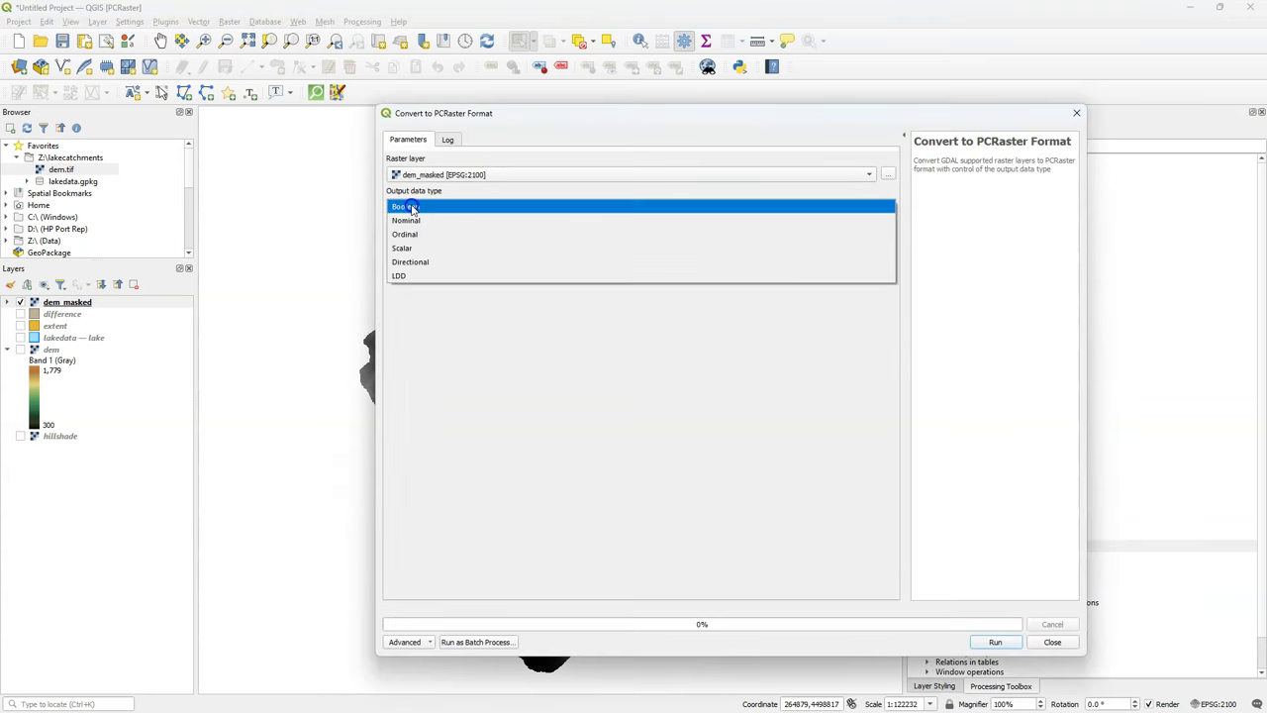
click(413, 249)
click(886, 238)
click(920, 269)
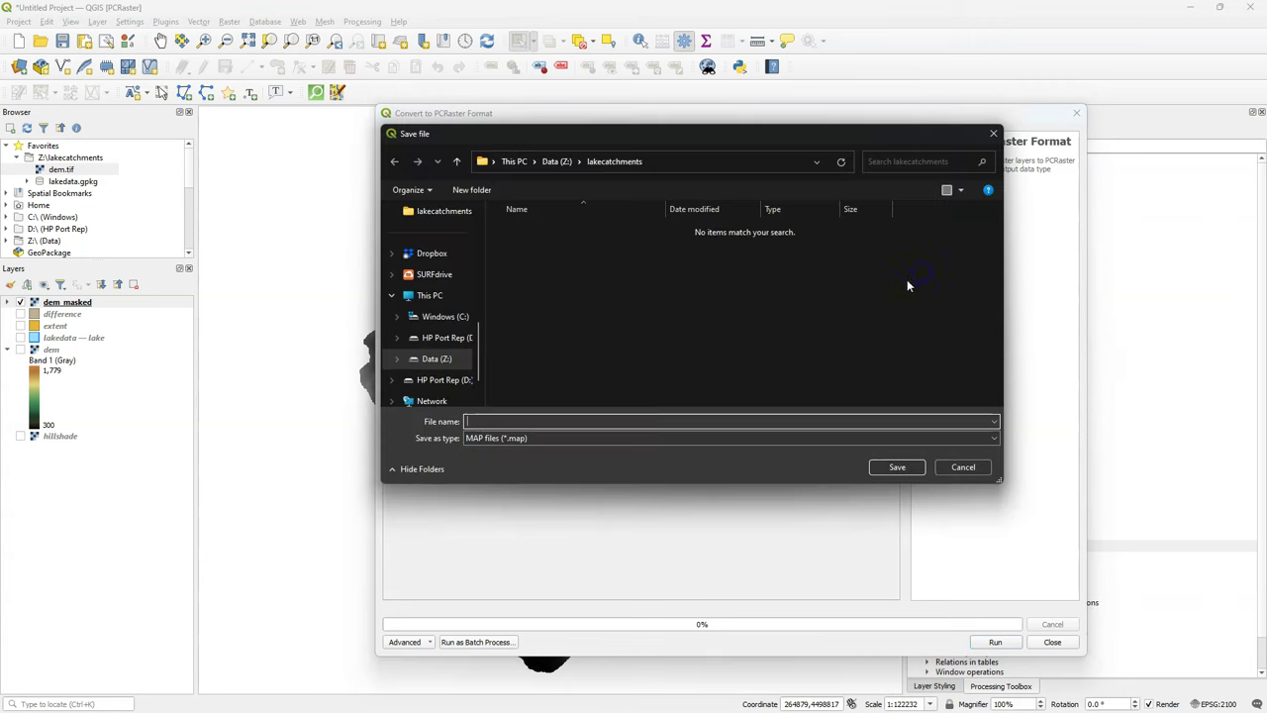
click(567, 419)
text(dem_lakemasked)
click(894, 468)
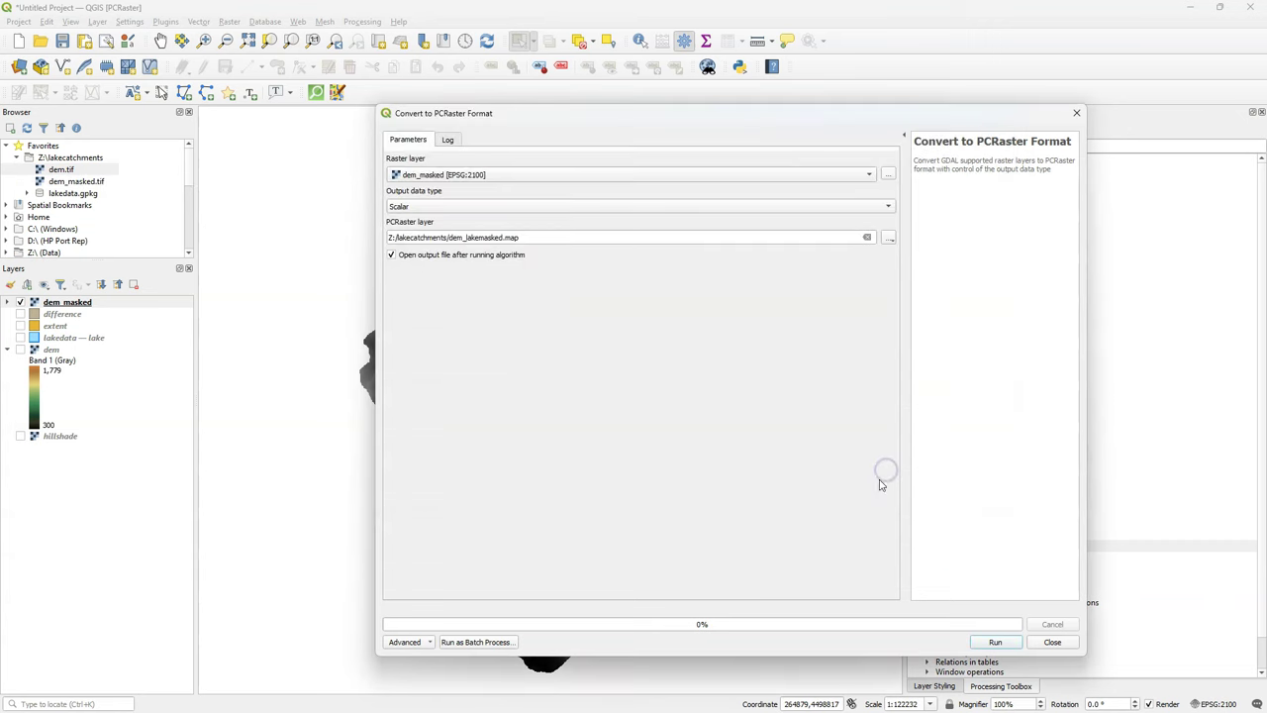
Step: Run the PCRaster conversion to add dem_lakemasked, then close the tool
click(994, 642)
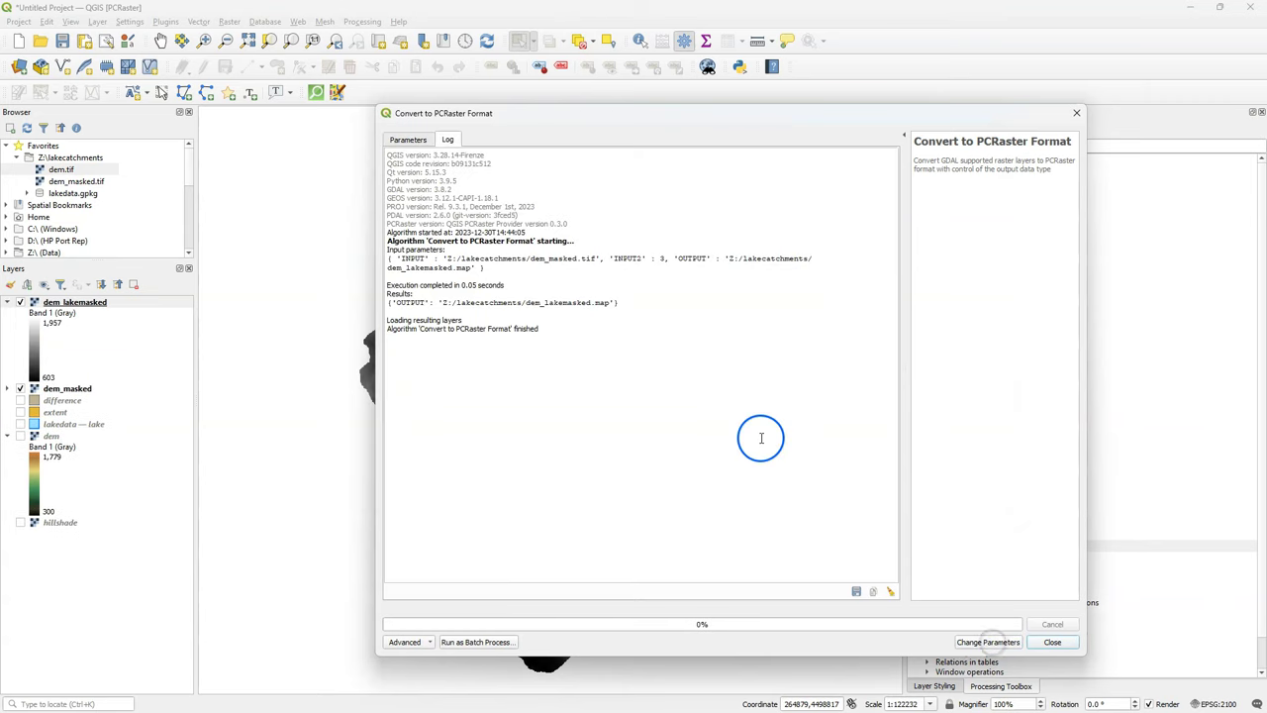
click(1061, 642)
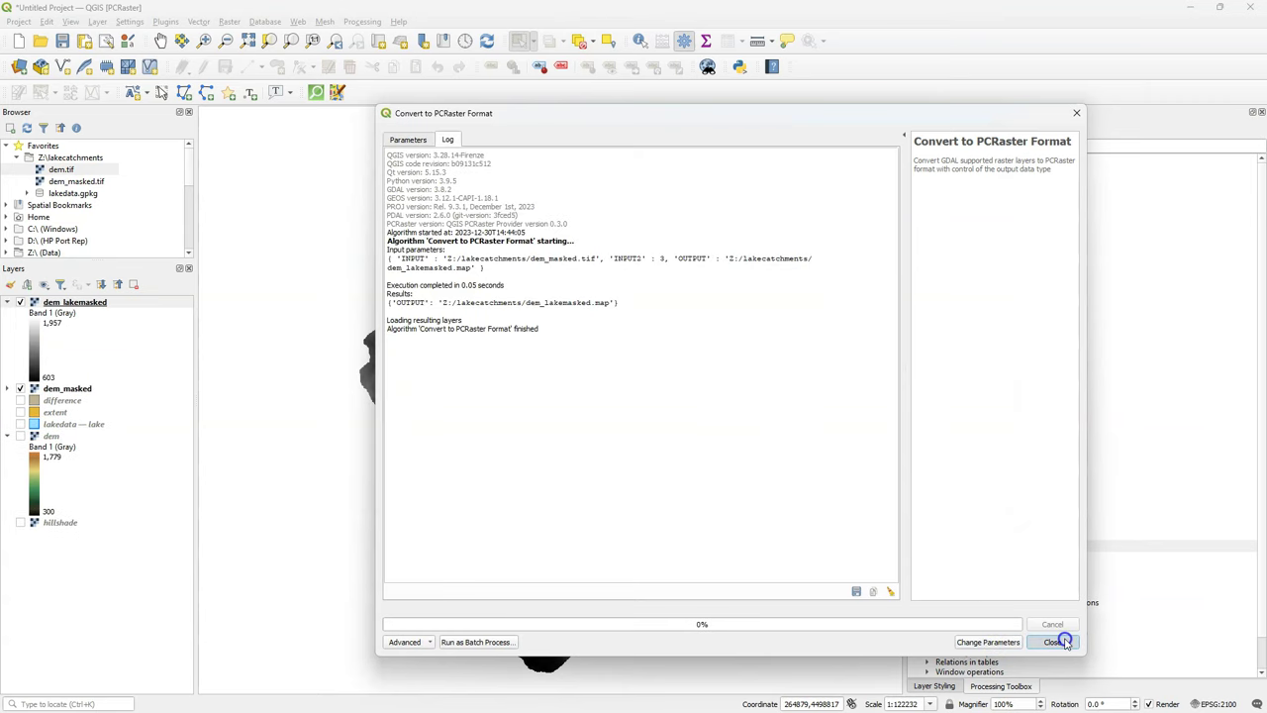
click(1057, 642)
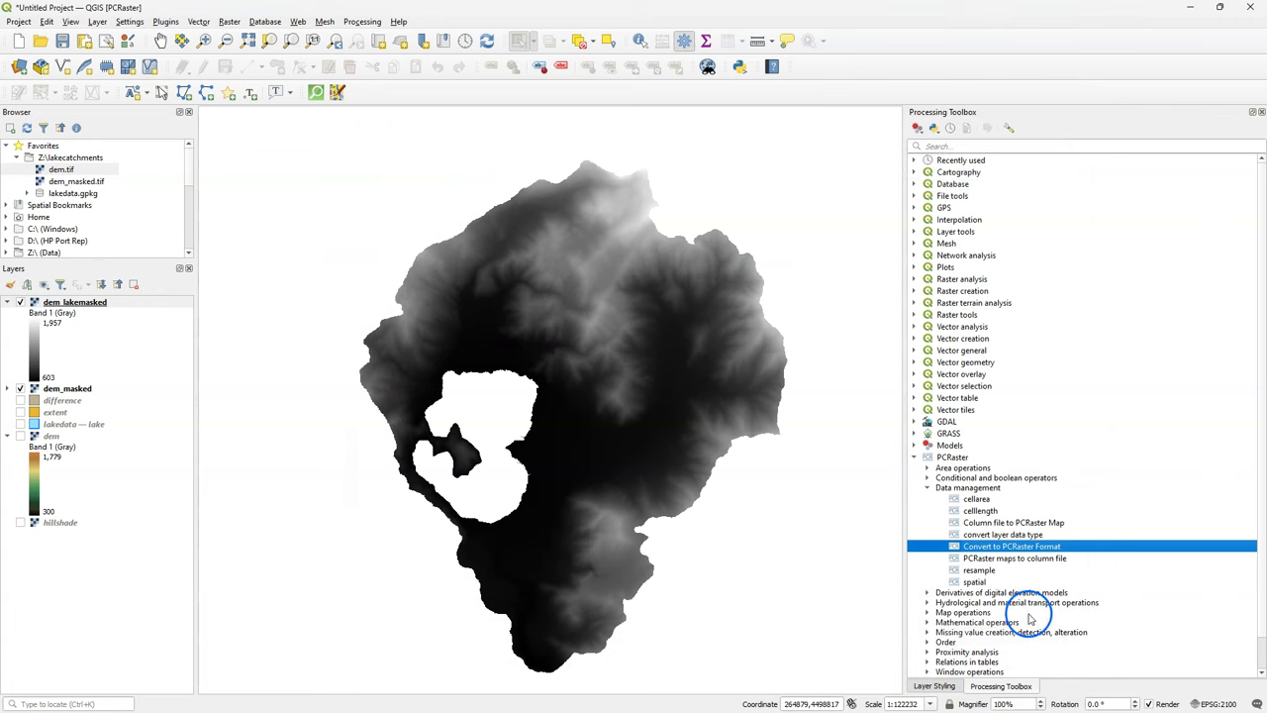
Step: Find lddcreate under the PCRaster Hydrological and material transport operations group
click(927, 603)
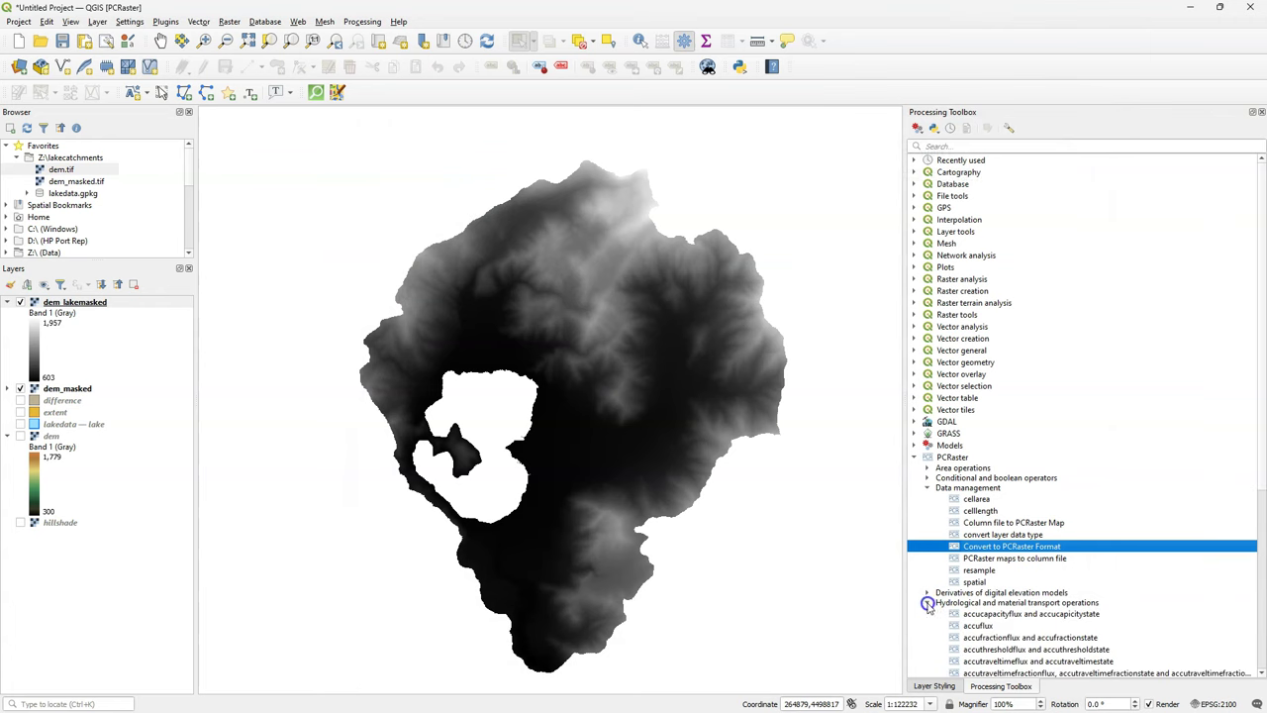
scroll(990, 534, down, 5)
click(980, 566)
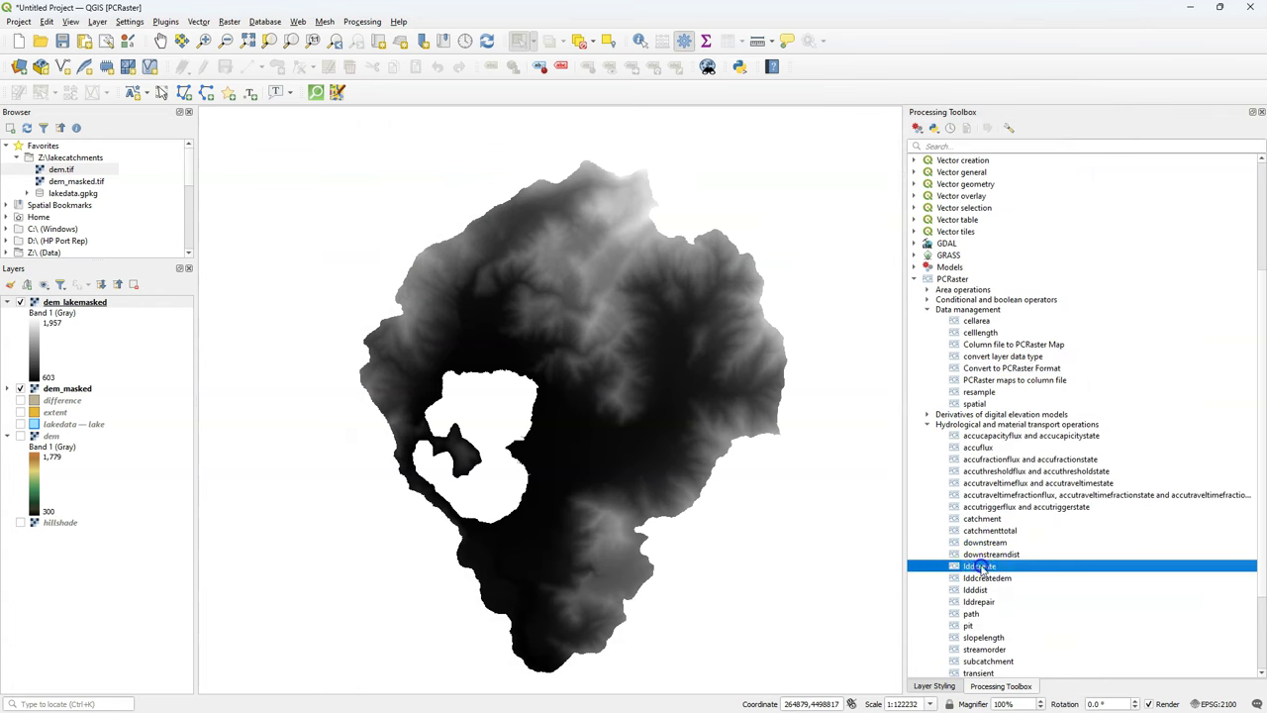
Step: Run lddcreate on dem_lakemasked, saving the drain direction output as flowdirection.map
double_click(981, 566)
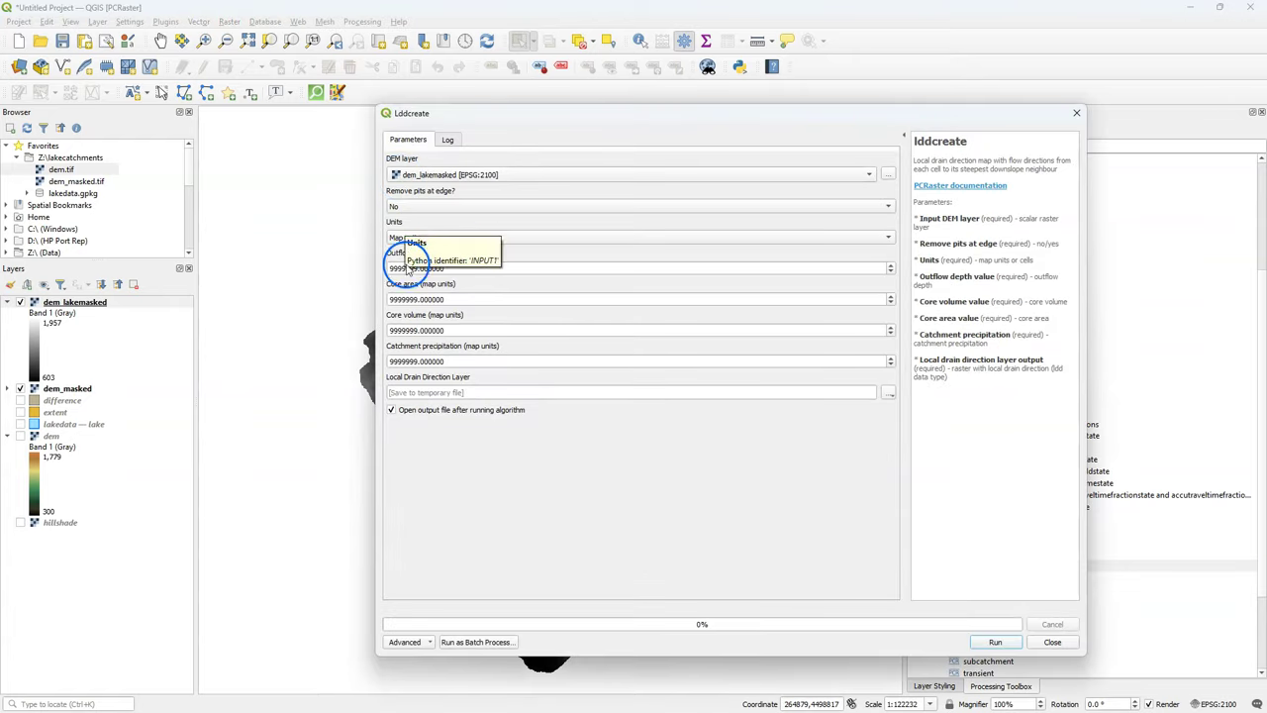
click(889, 393)
click(909, 423)
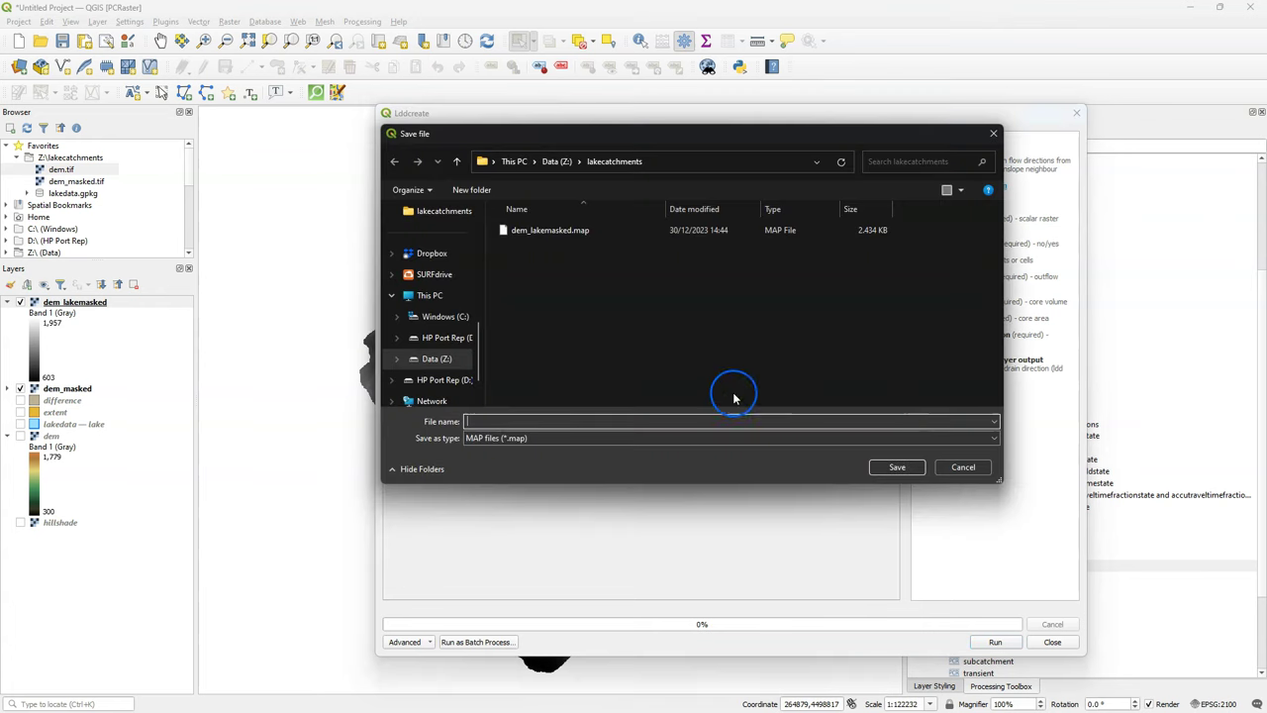
text(flowdirection)
click(899, 465)
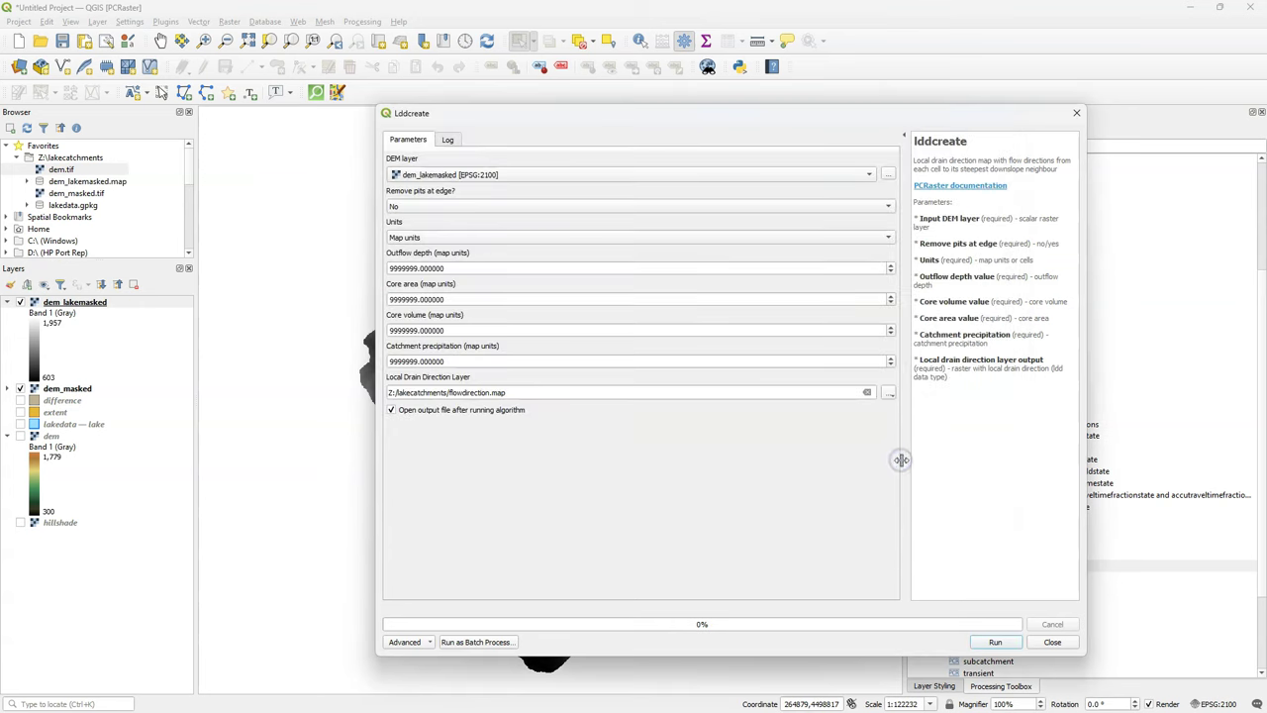
click(995, 642)
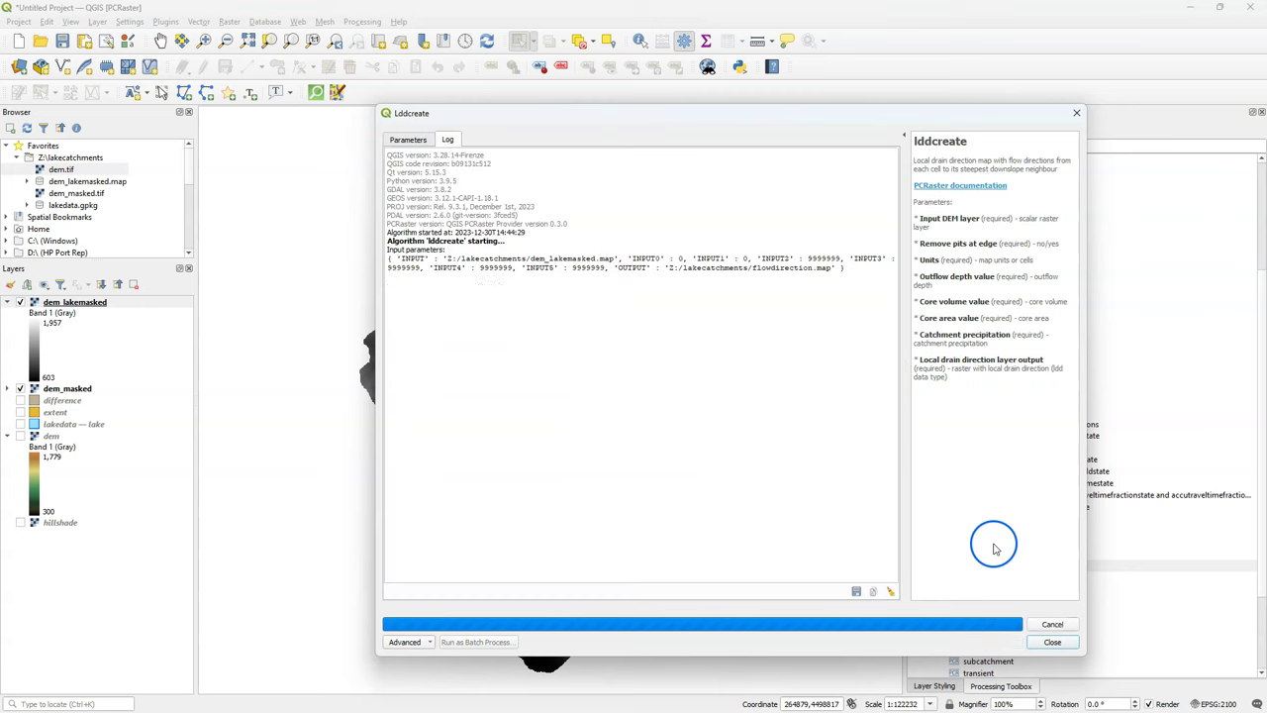
click(1052, 642)
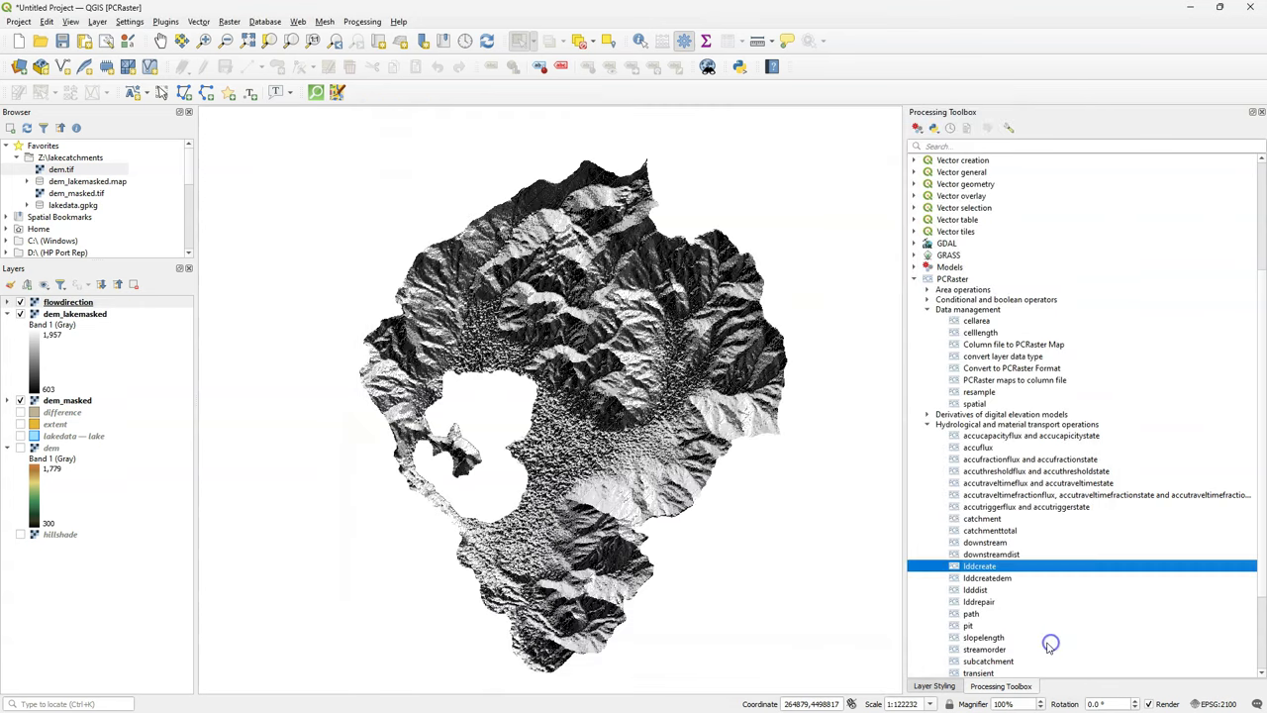
Step: Run the PCRaster pit tool on flowdirection, saving the result as outlets.map
click(963, 626)
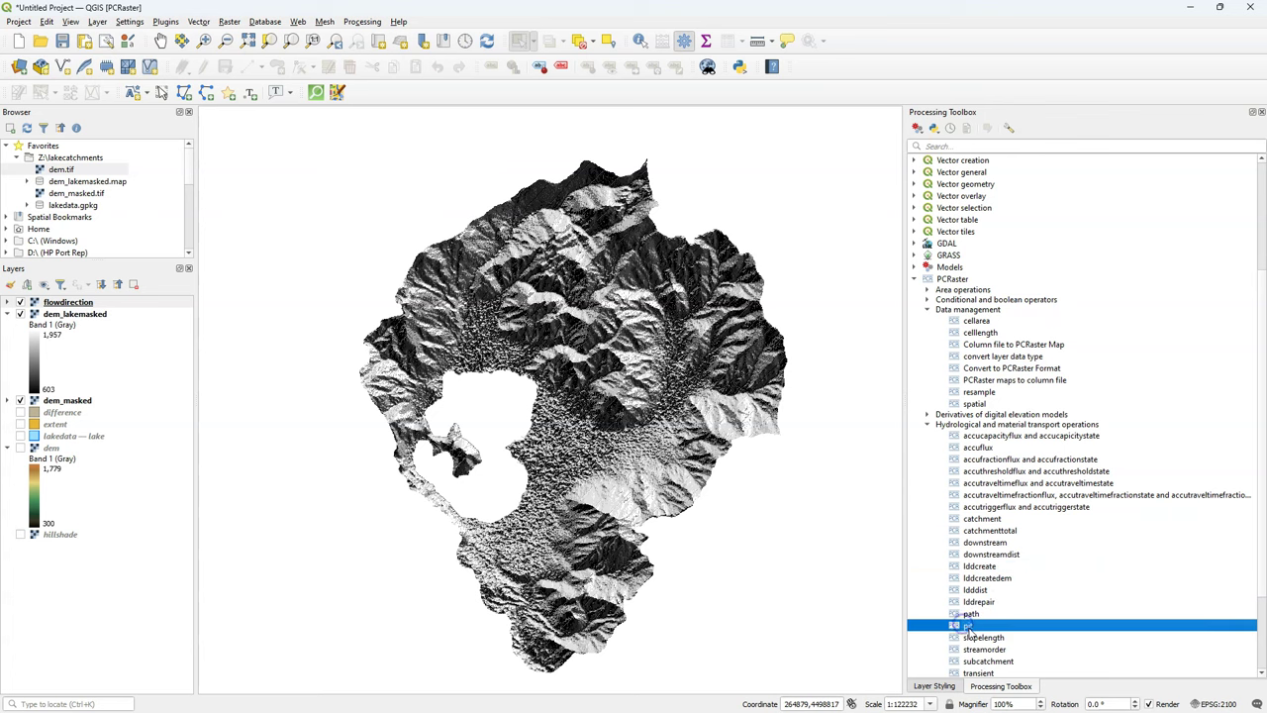
double_click(971, 630)
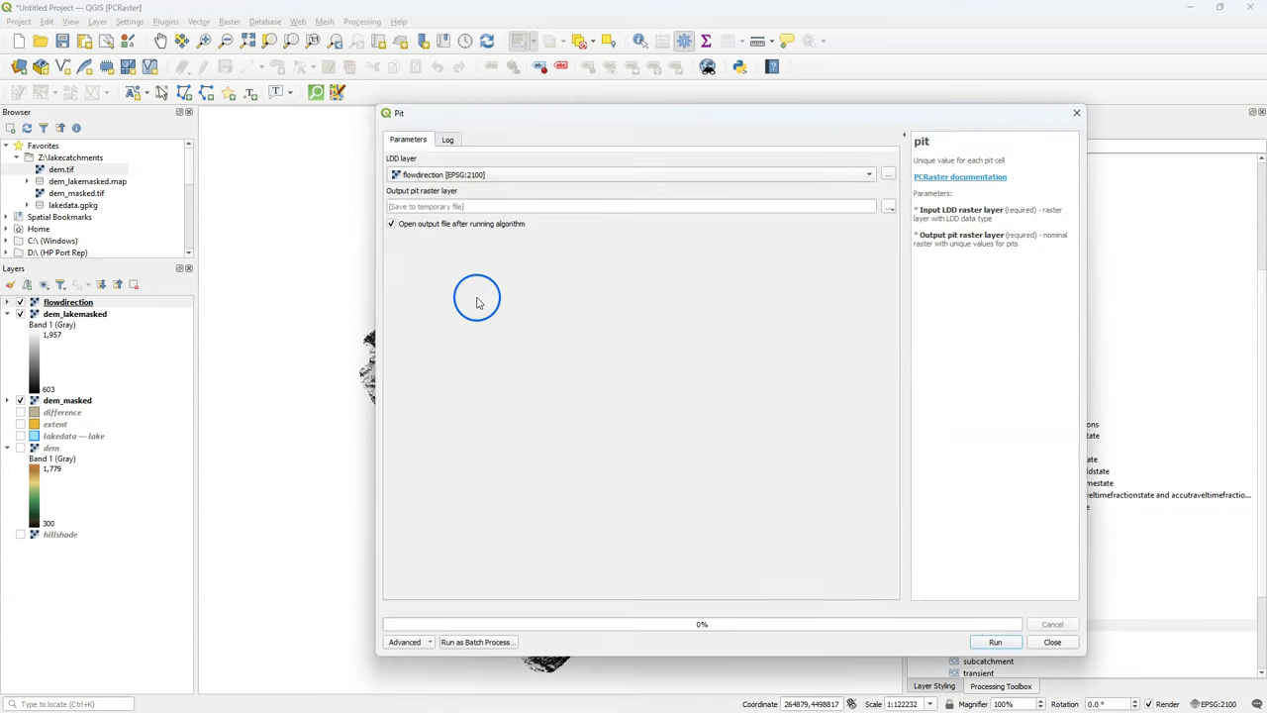
click(888, 207)
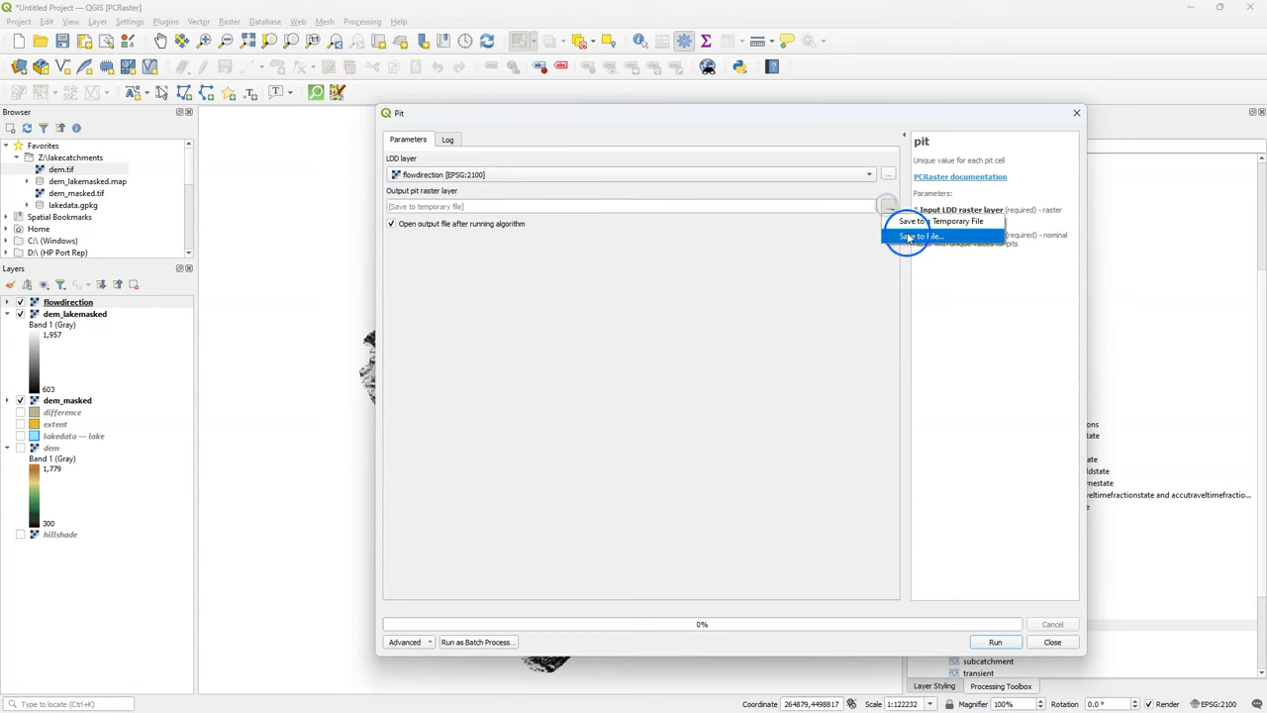
click(907, 238)
text(outlets)
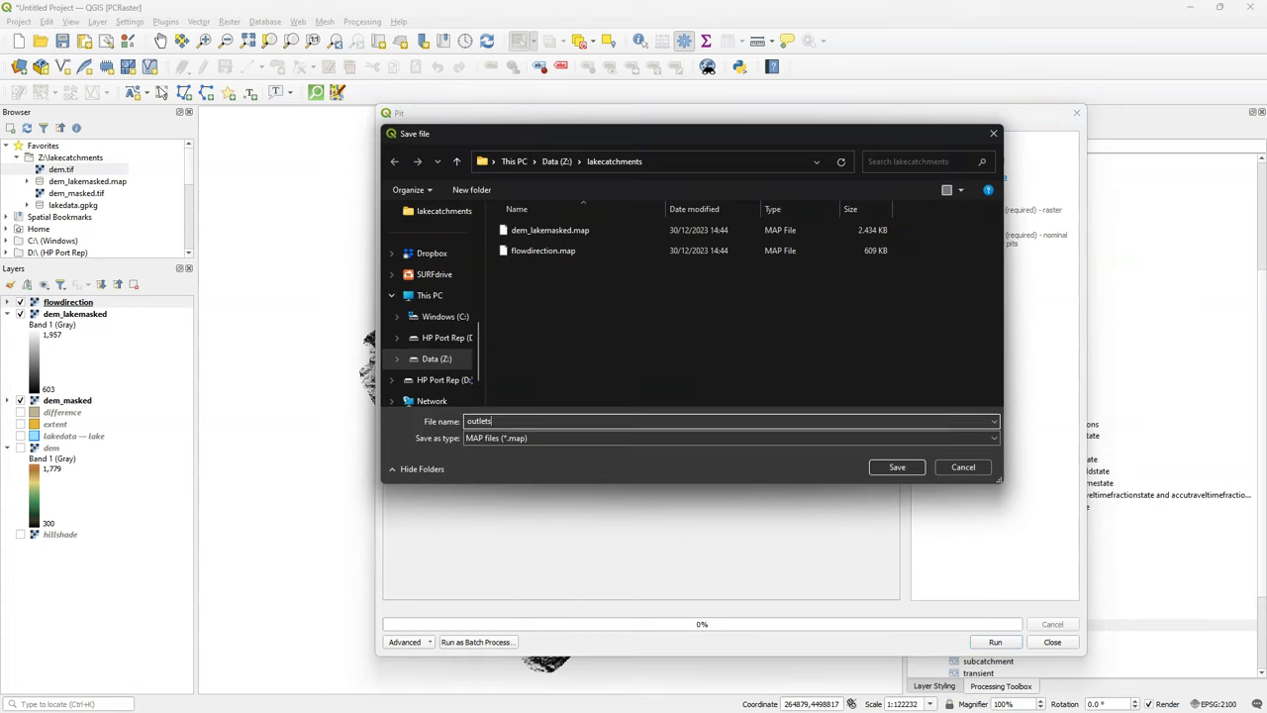
click(896, 467)
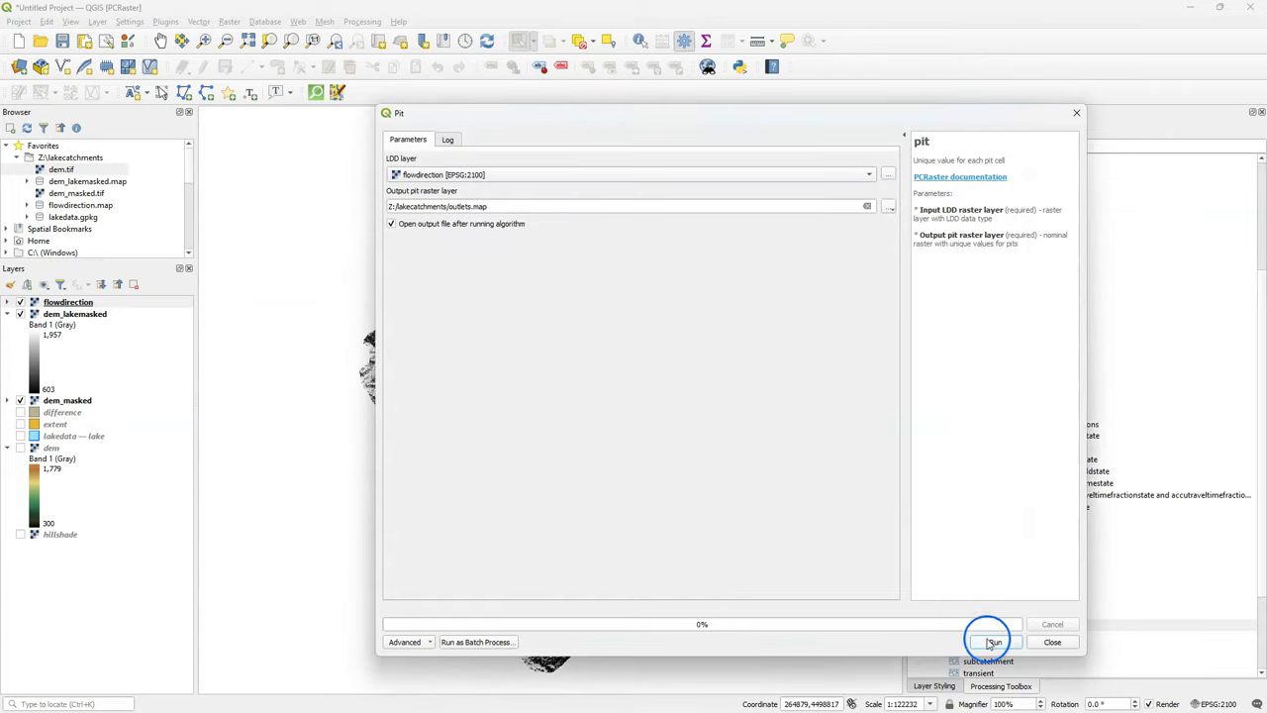
click(990, 643)
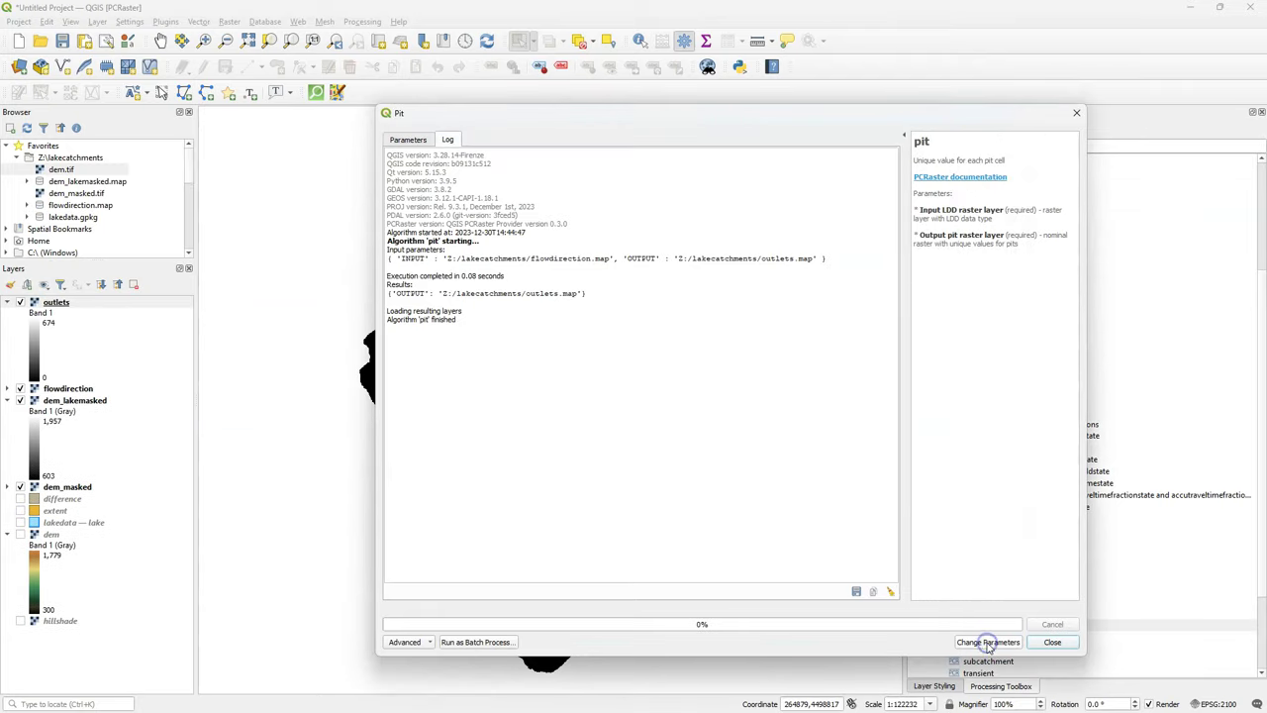
click(1049, 643)
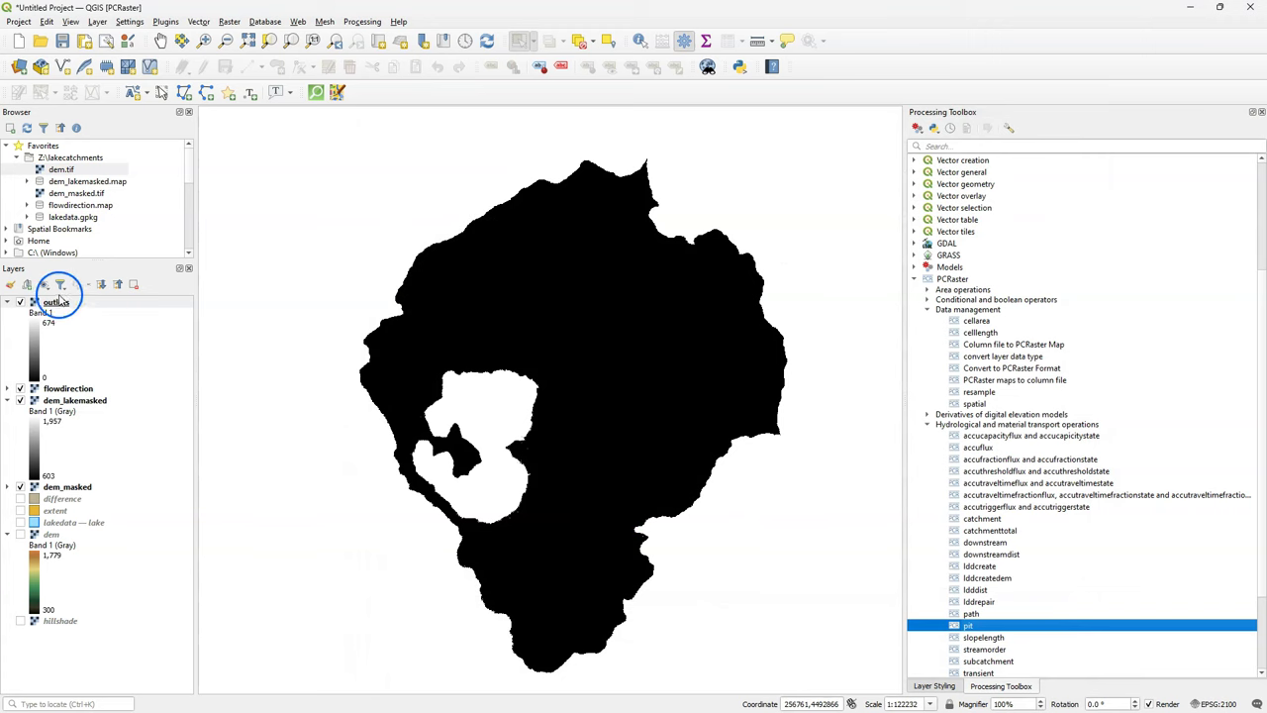
Step: Classify the outlets layer with Paletted/Unique values in random colours
click(56, 302)
click(10, 284)
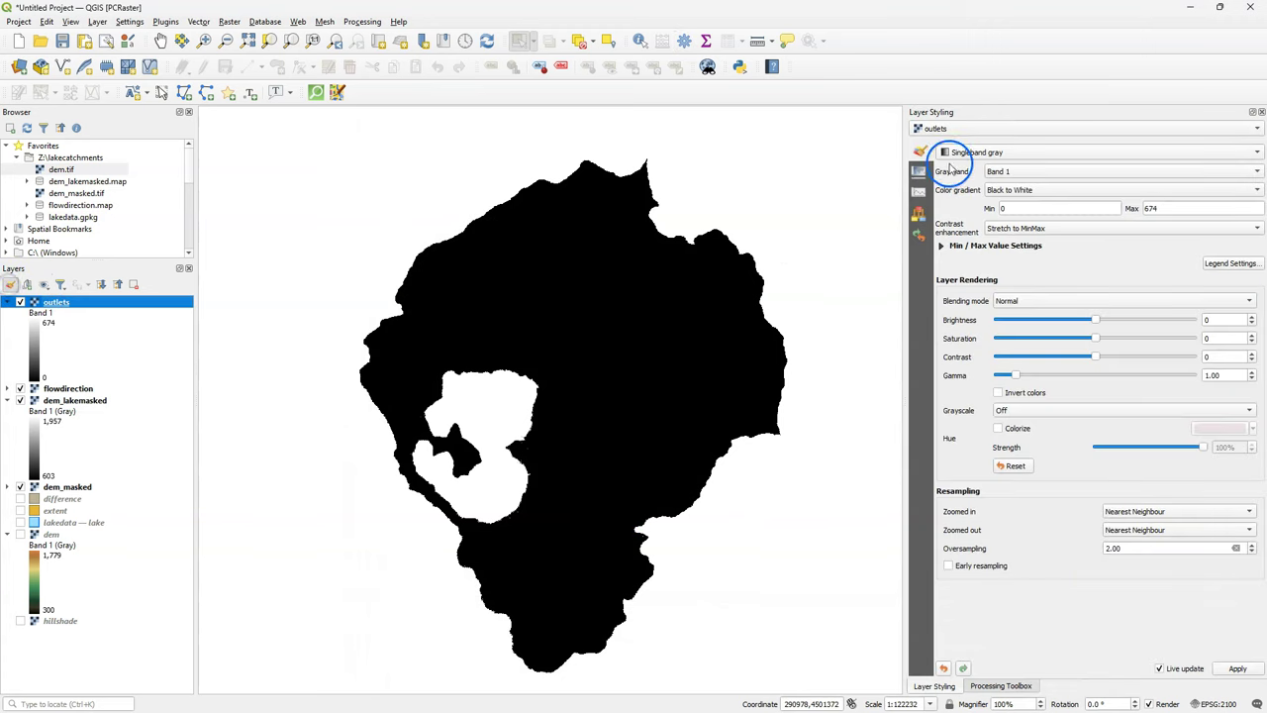
click(982, 150)
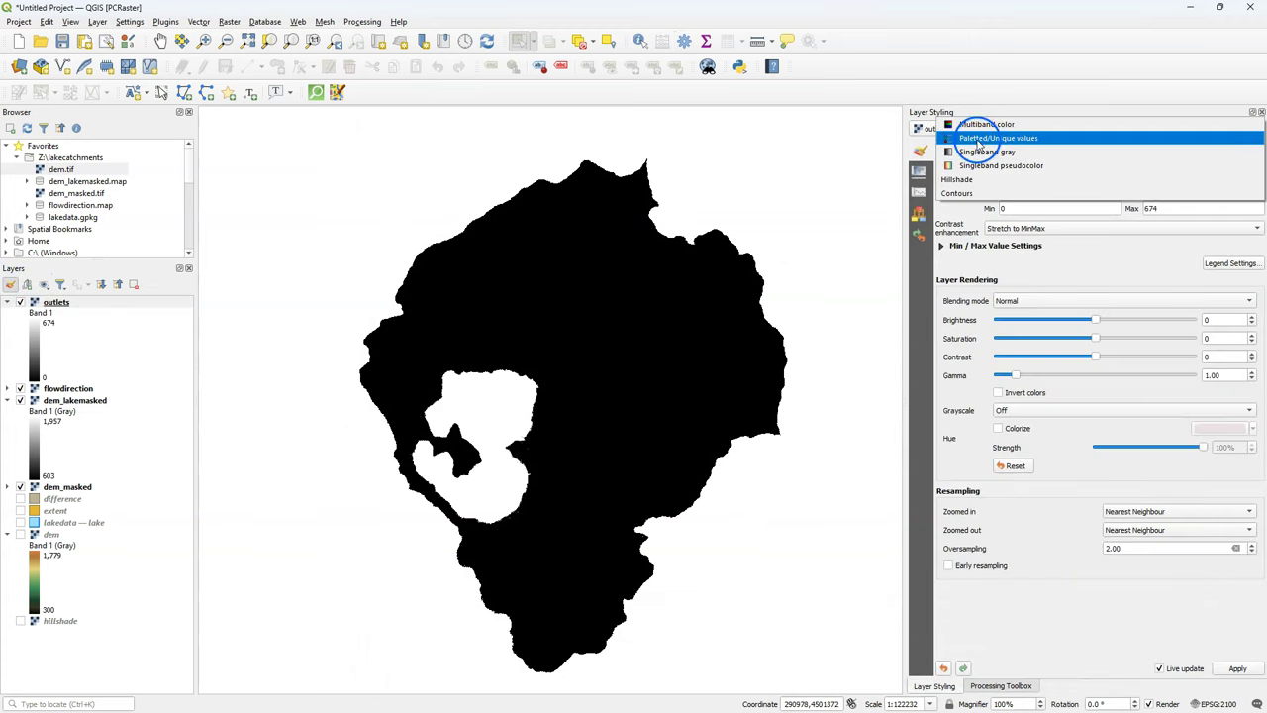
click(977, 139)
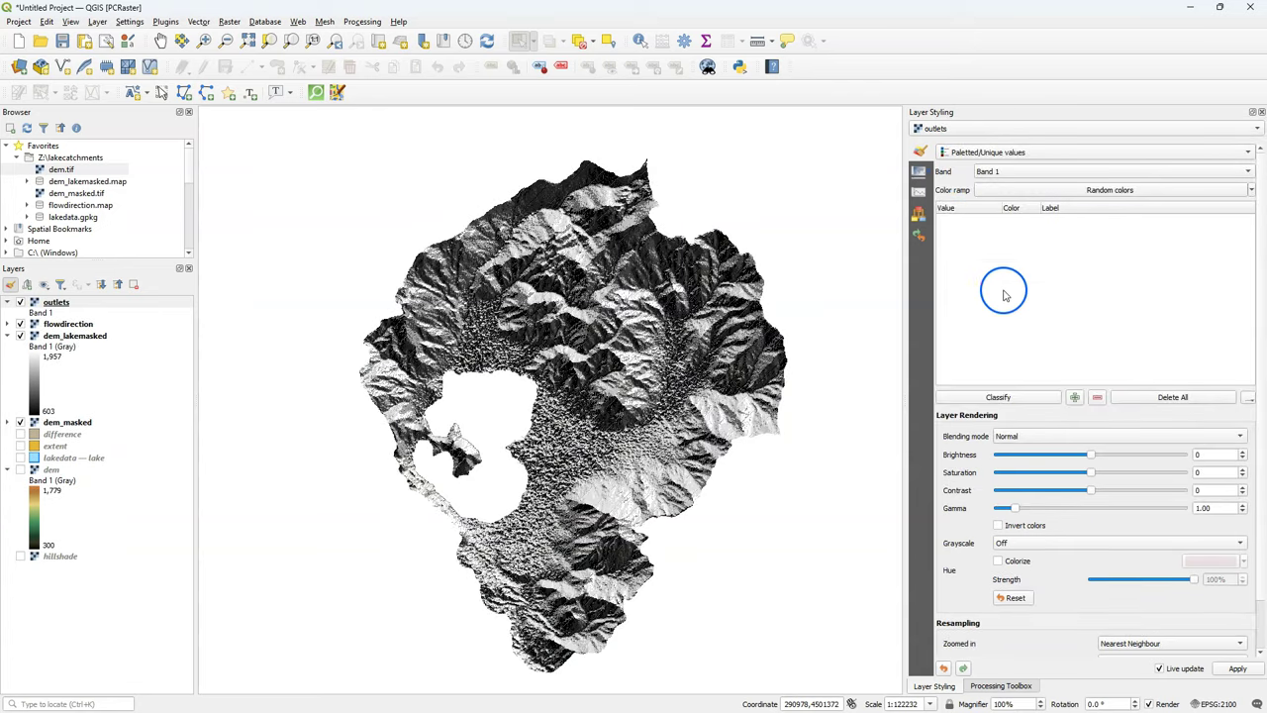
click(998, 397)
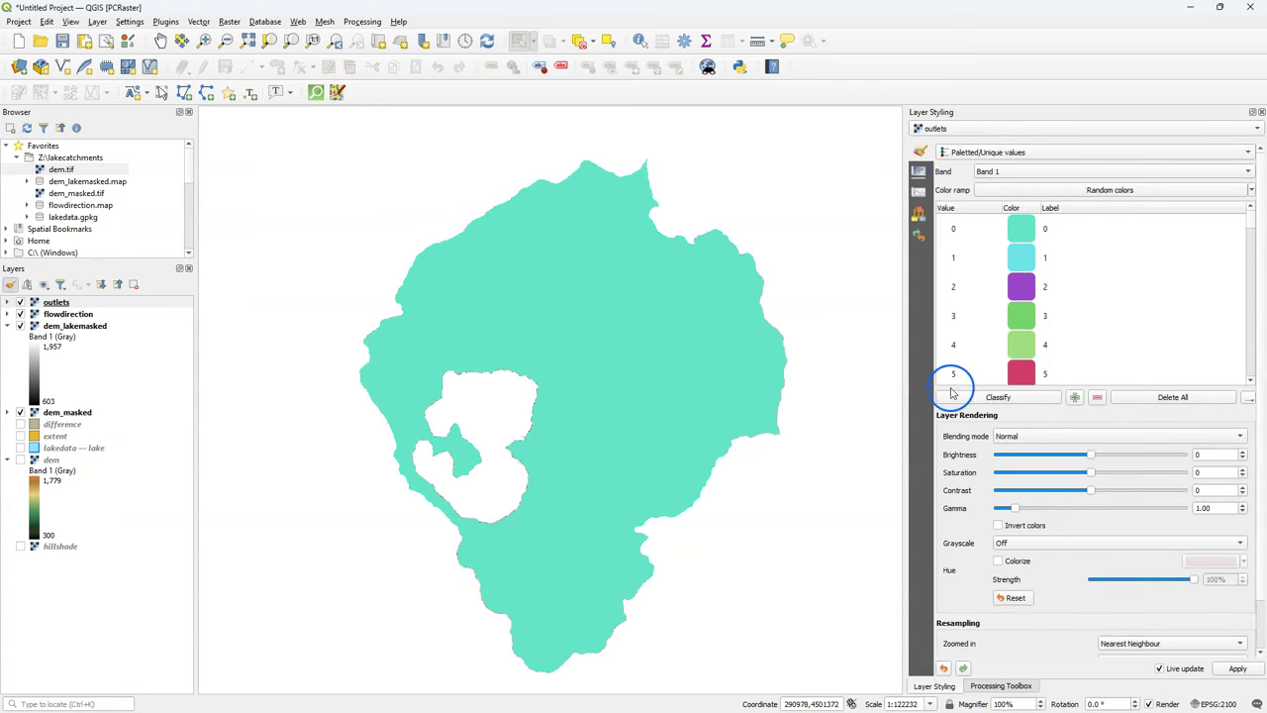
Step: Inspect the lakeshore pit cells and zoom to the full outlets layer
scroll(523, 376, up, 4)
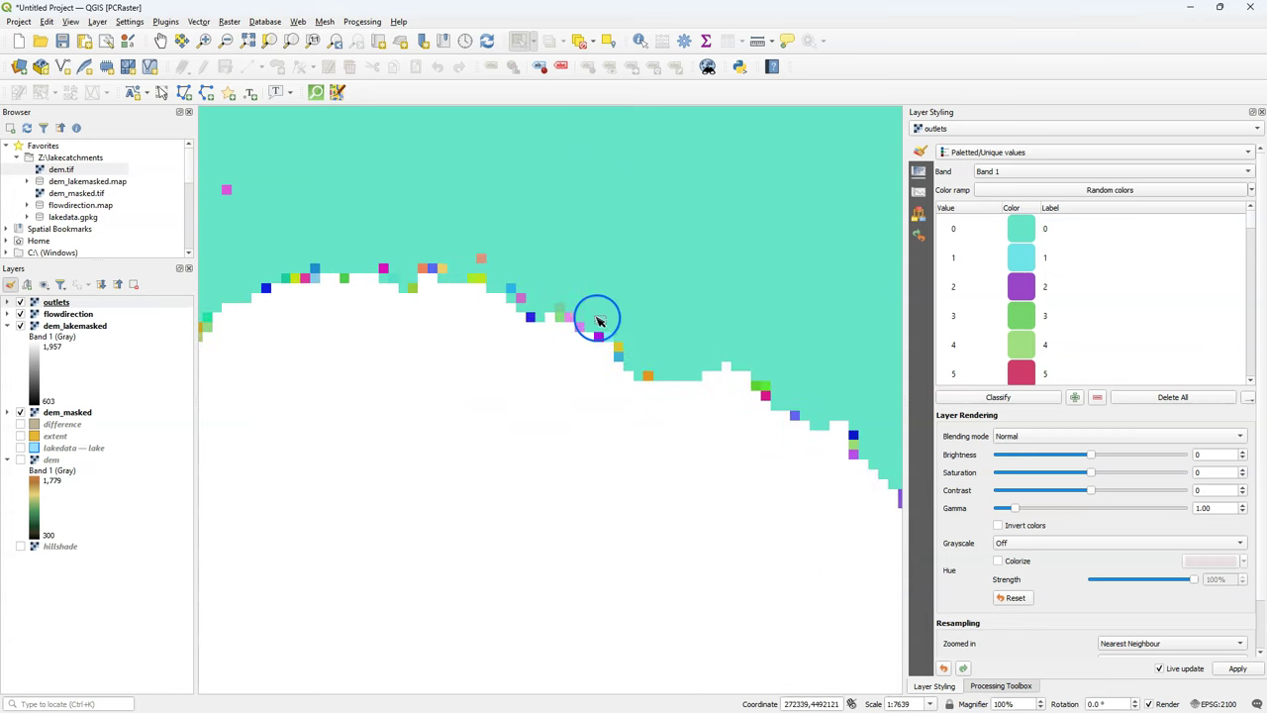
scroll(842, 574, down, 2)
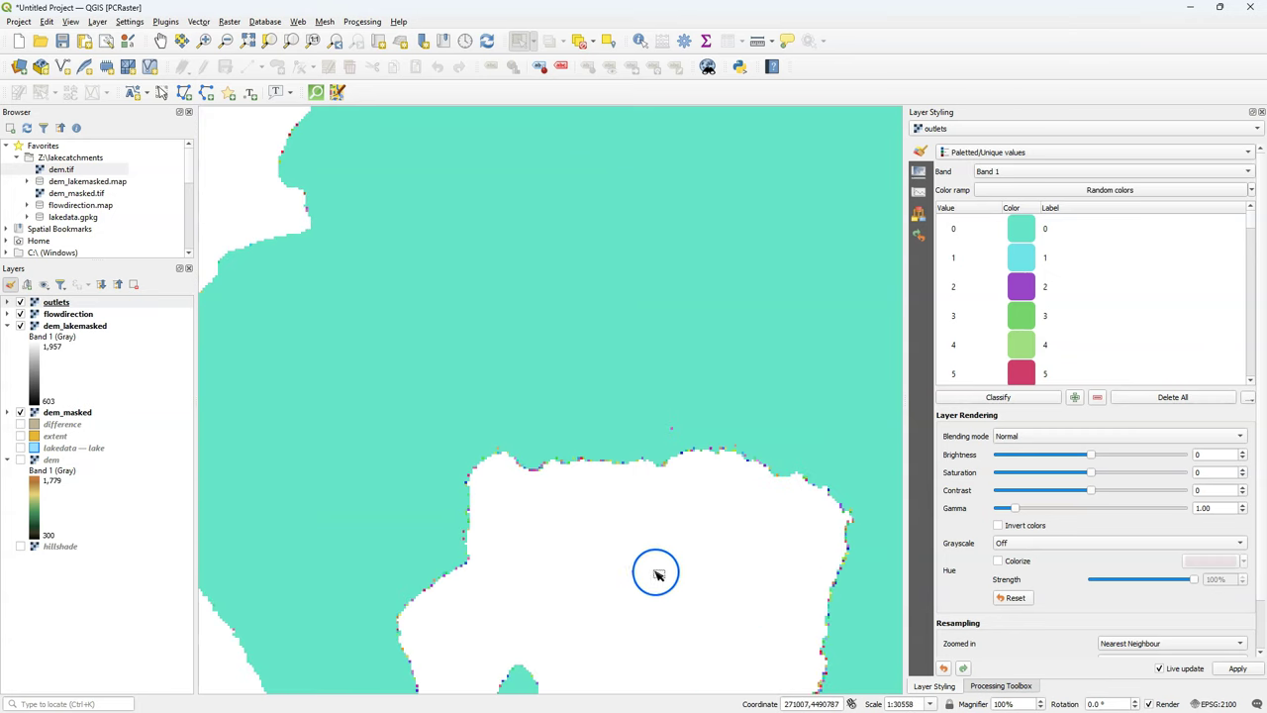
right_click(52, 302)
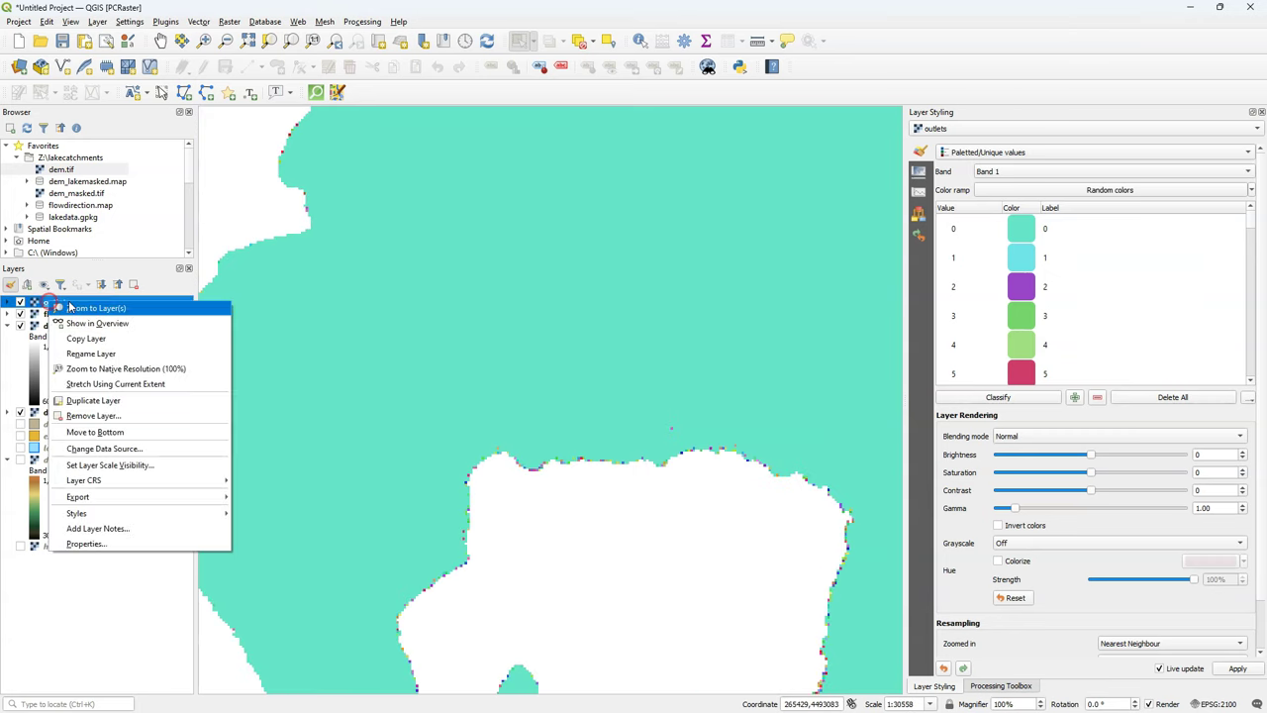
click(81, 308)
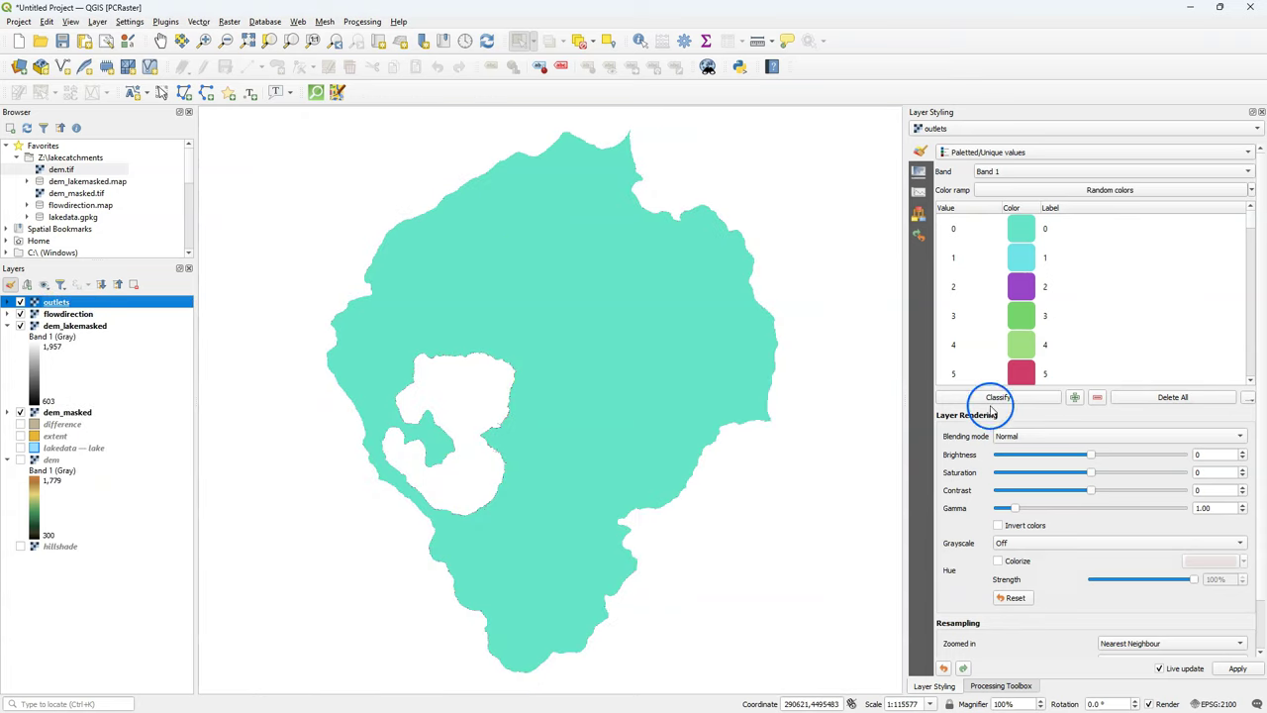
Step: Run PCRaster catchment with flowdirection and outlets, saving lakecatchments.map
click(1002, 686)
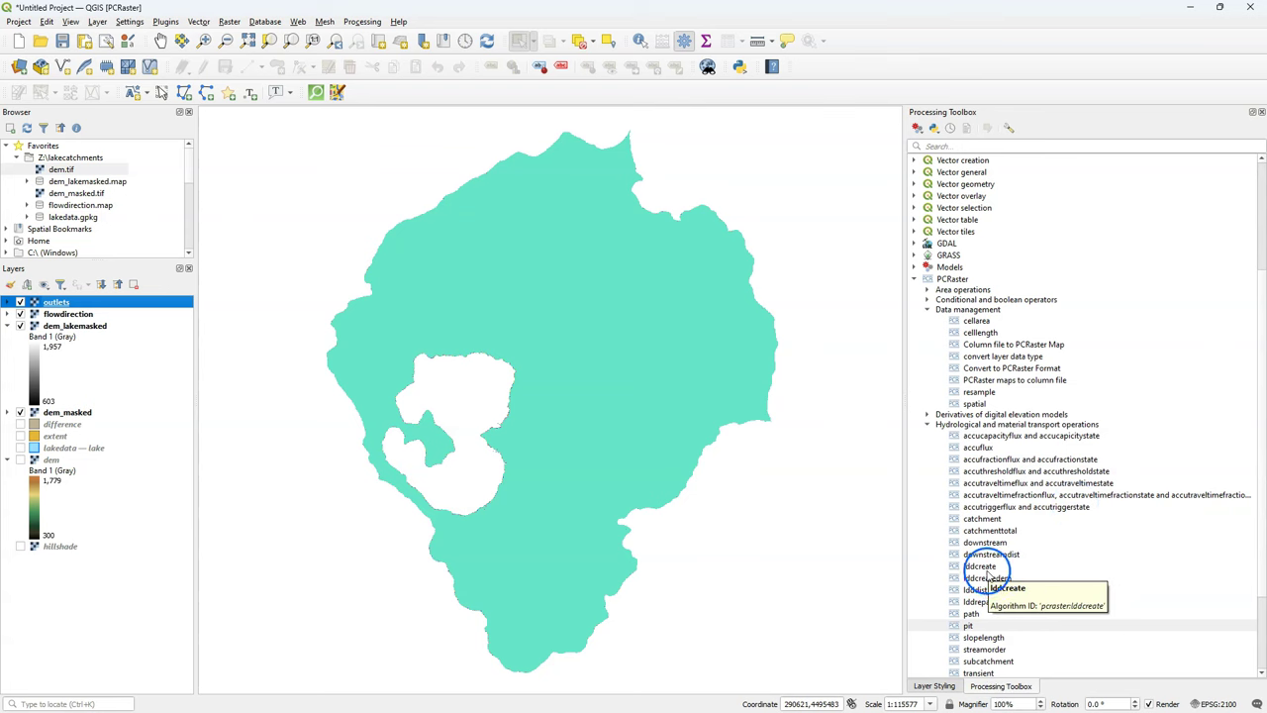
click(1010, 519)
double_click(985, 519)
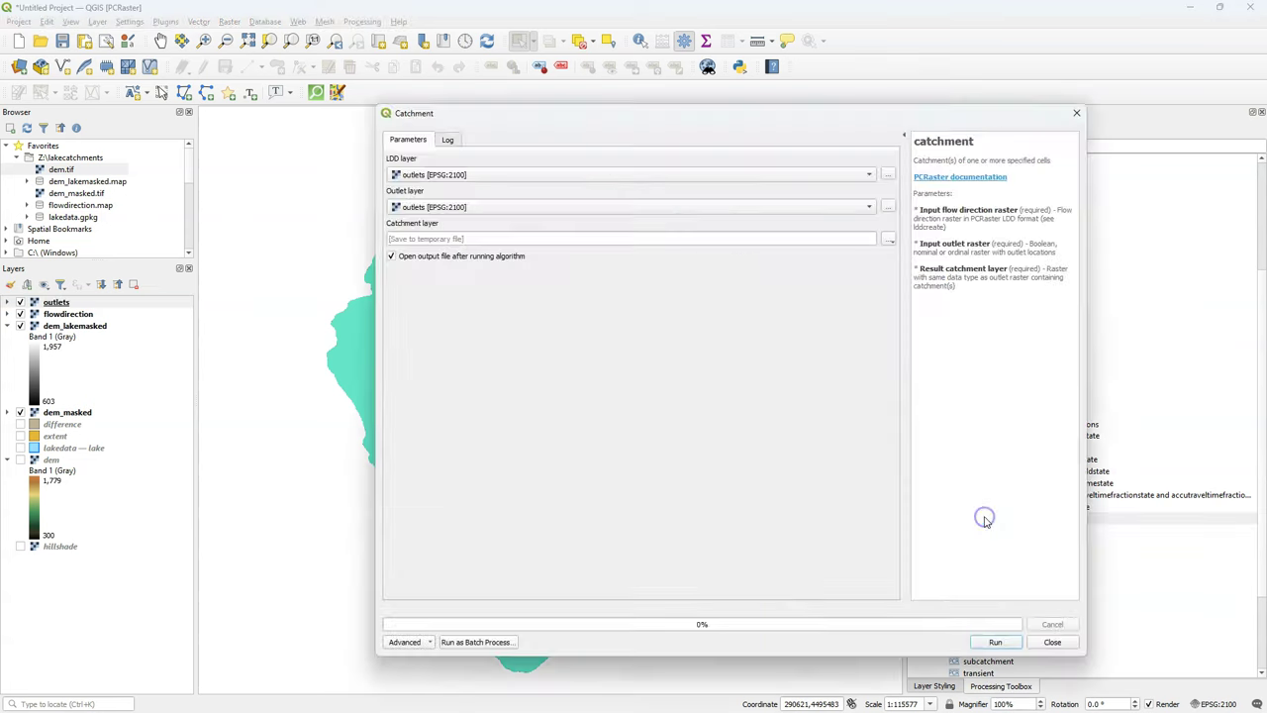
click(428, 176)
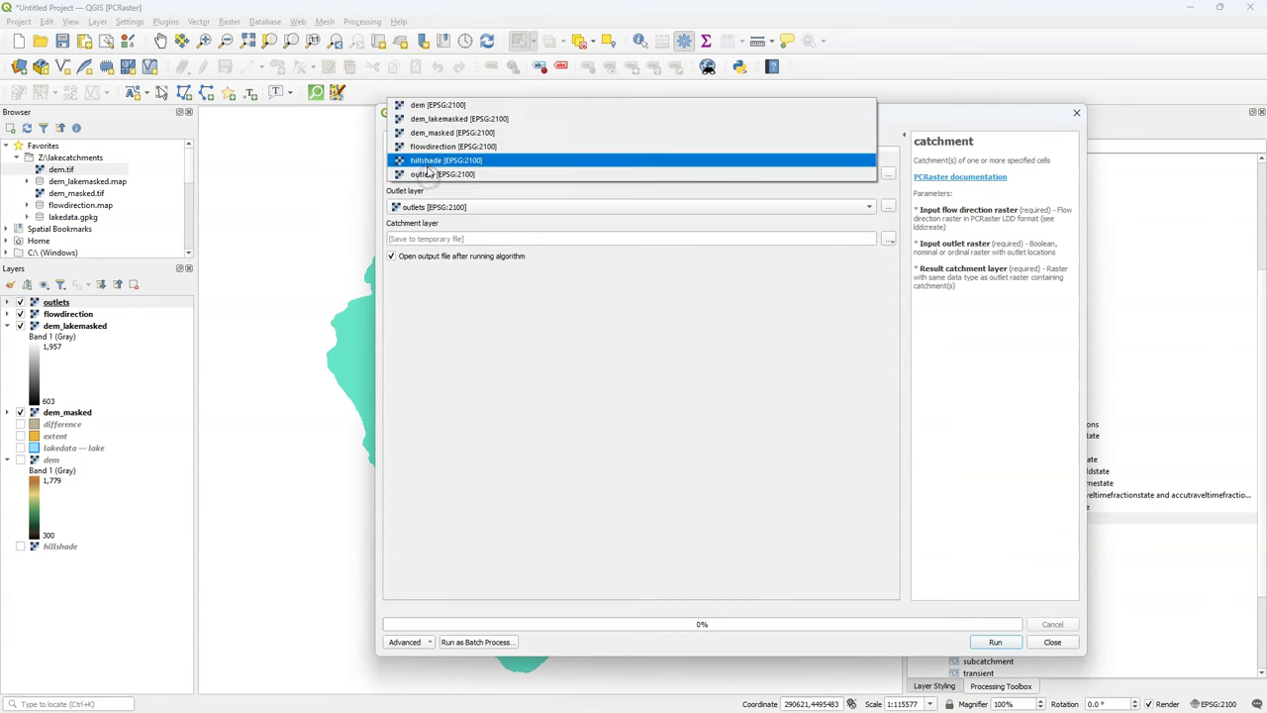
click(426, 146)
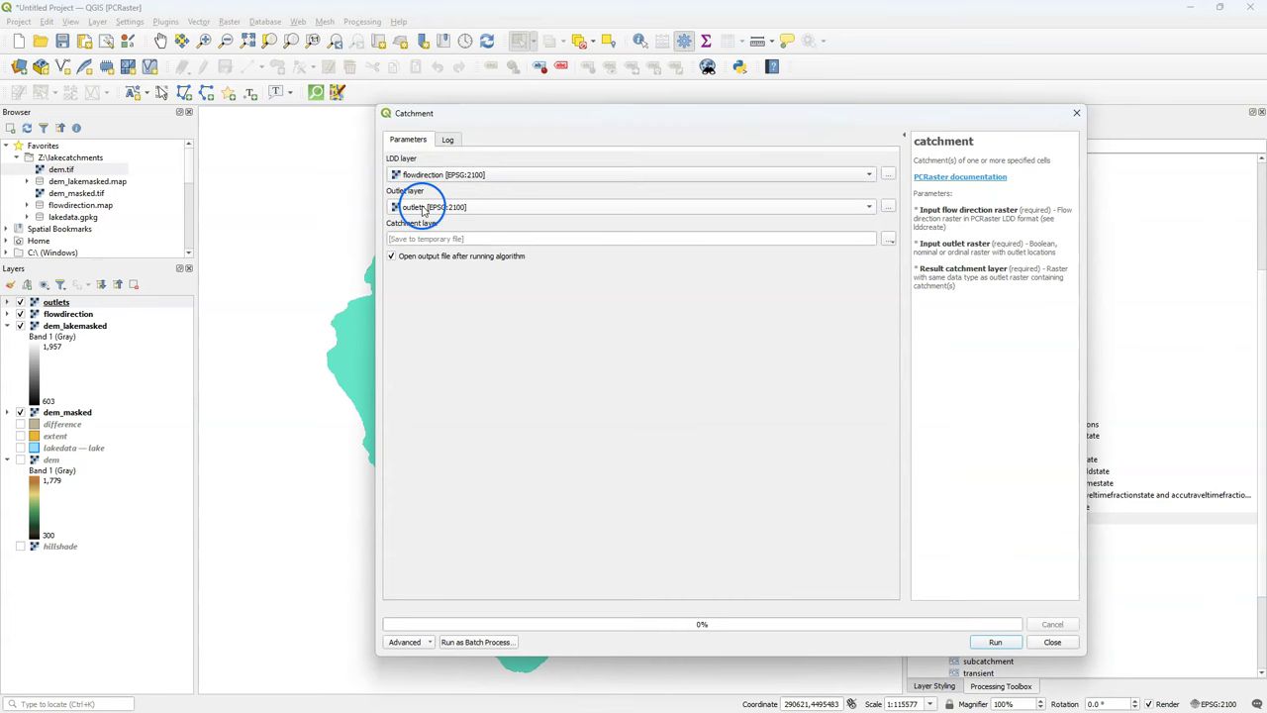
click(889, 239)
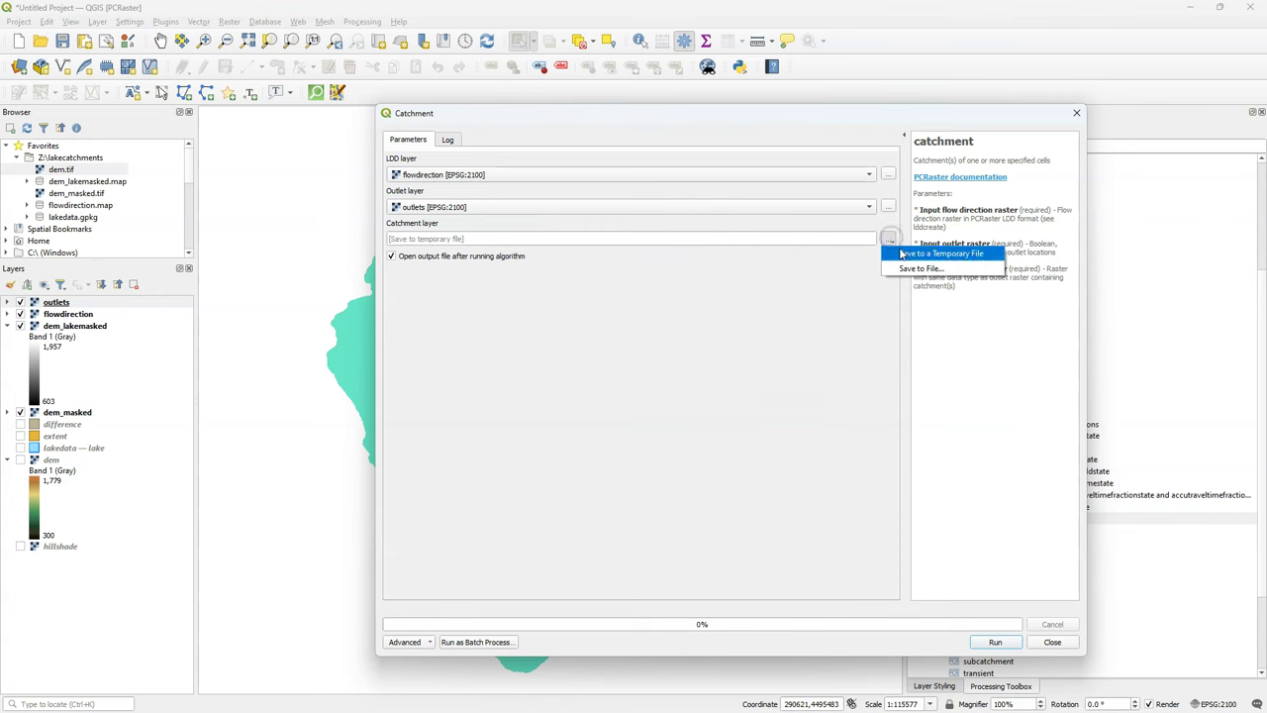
click(906, 268)
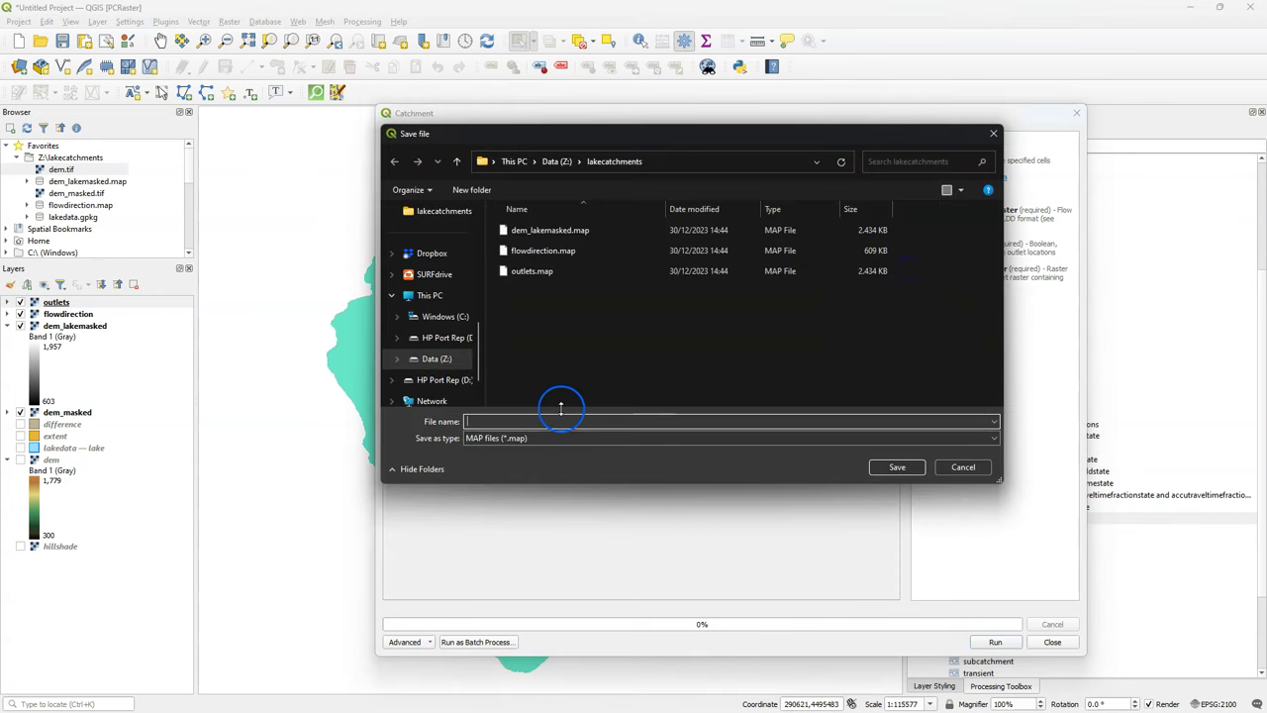
text(lakecatchments)
click(897, 466)
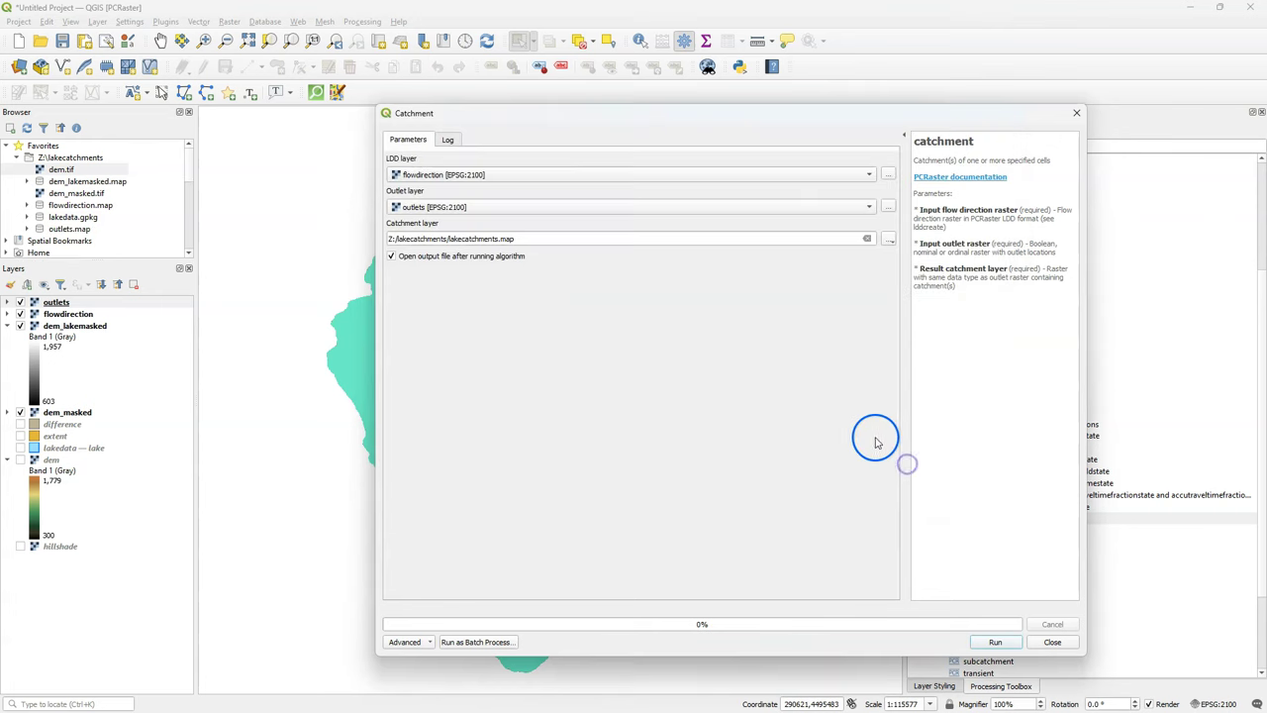
click(995, 643)
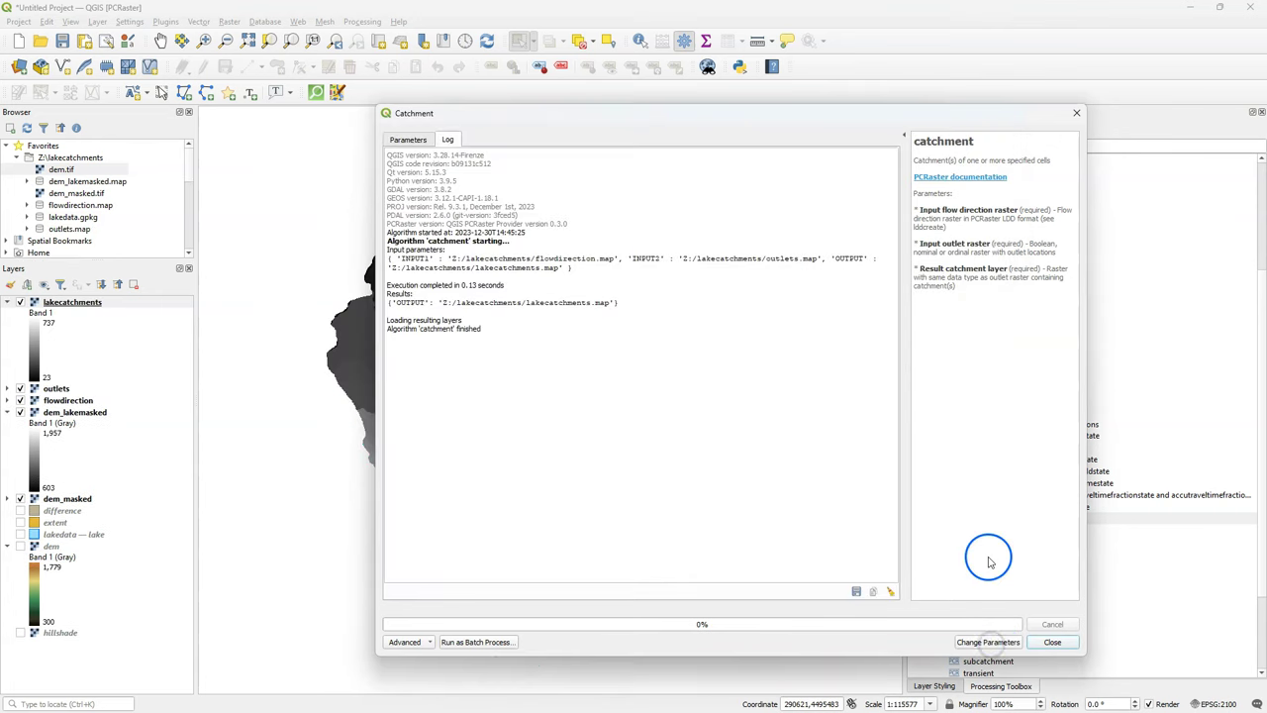
Step: Copy the outlets layer's random-colour style and paste it onto lakecatchments
click(1057, 643)
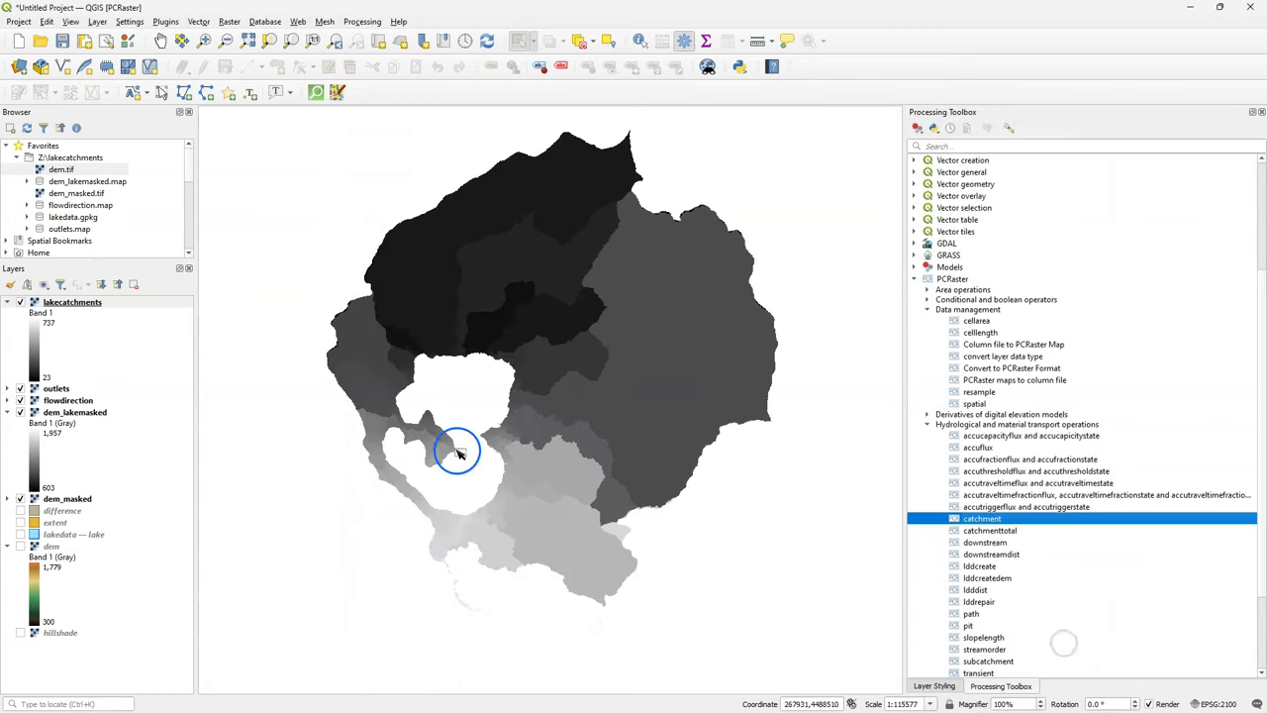
right_click(62, 393)
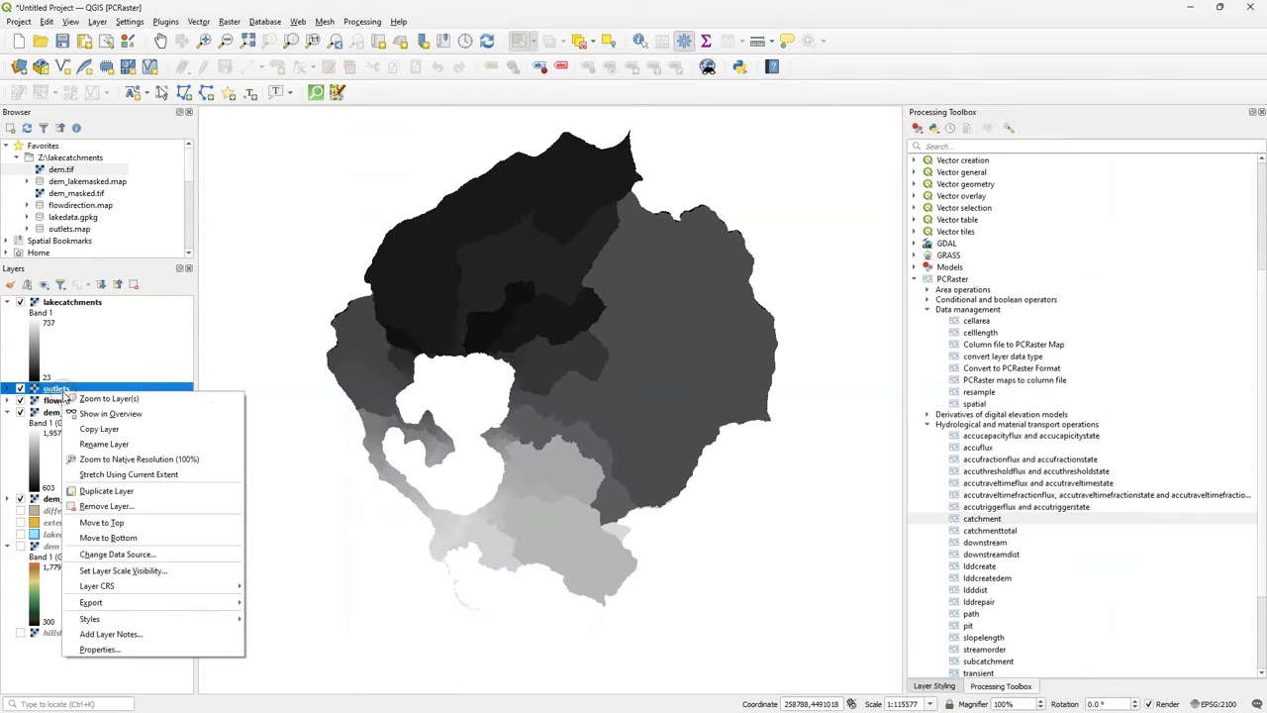
mouse_move(195, 624)
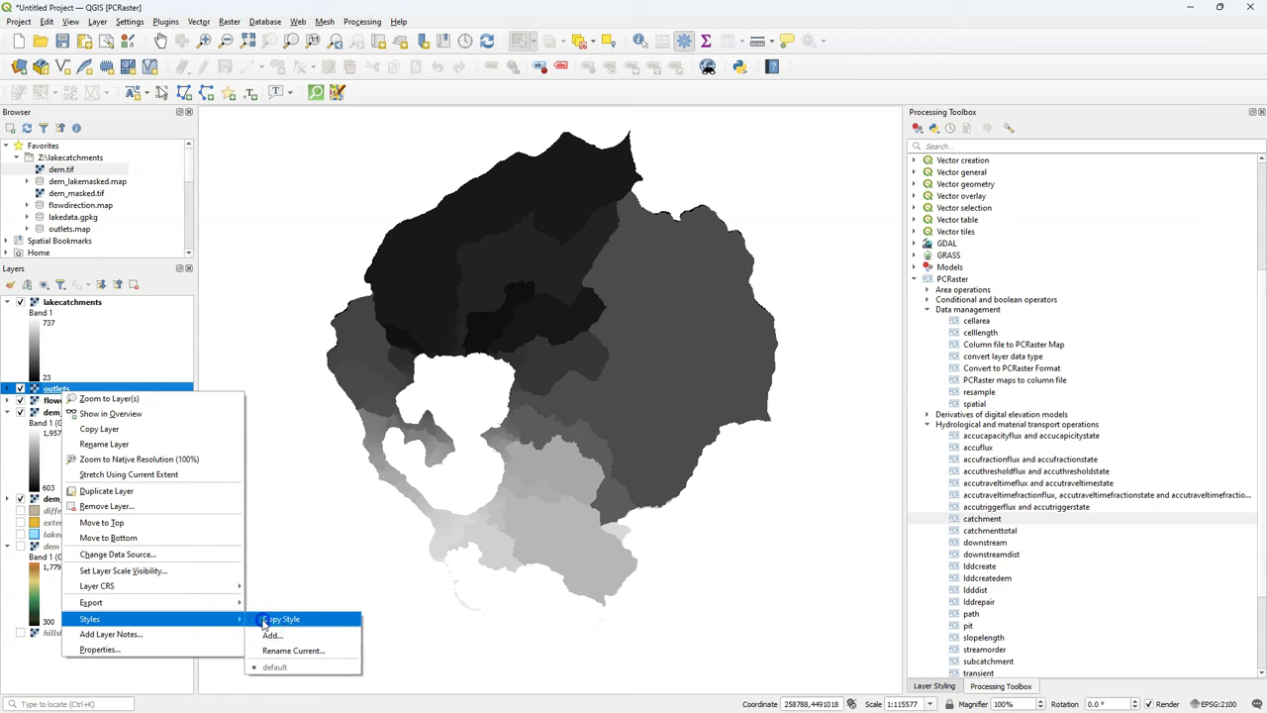
click(263, 619)
right_click(69, 303)
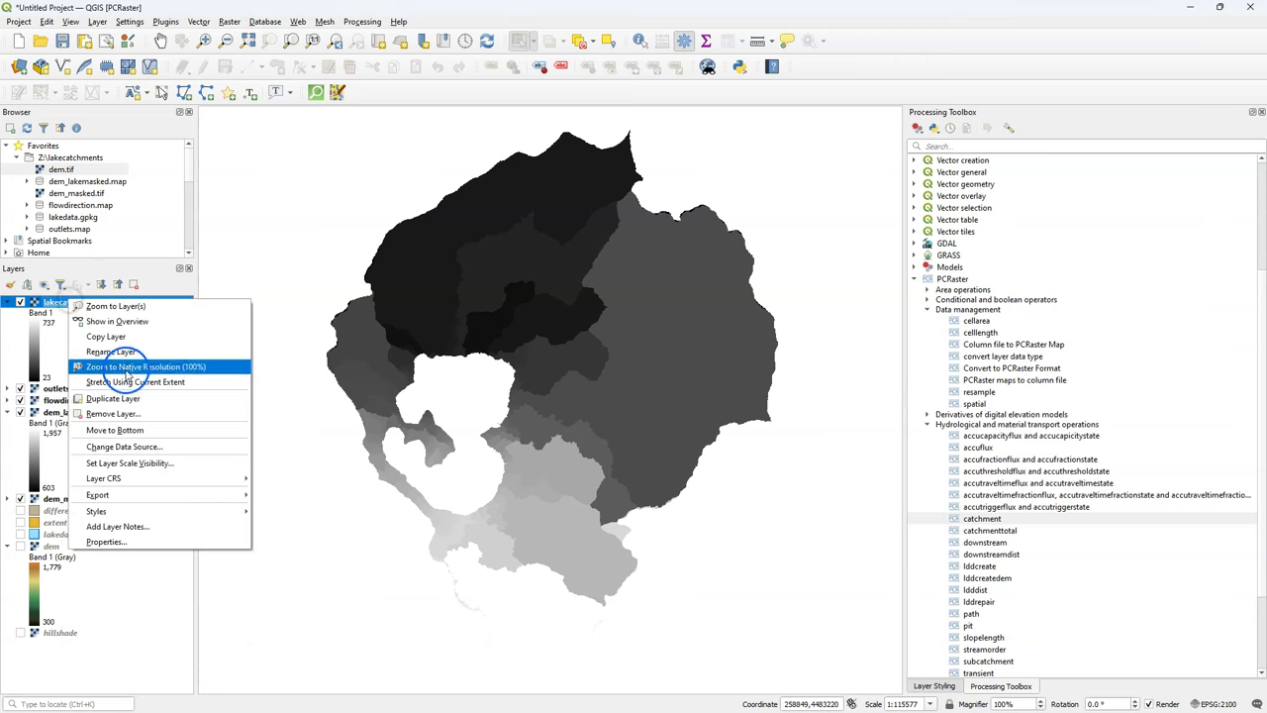
mouse_move(199, 517)
click(287, 527)
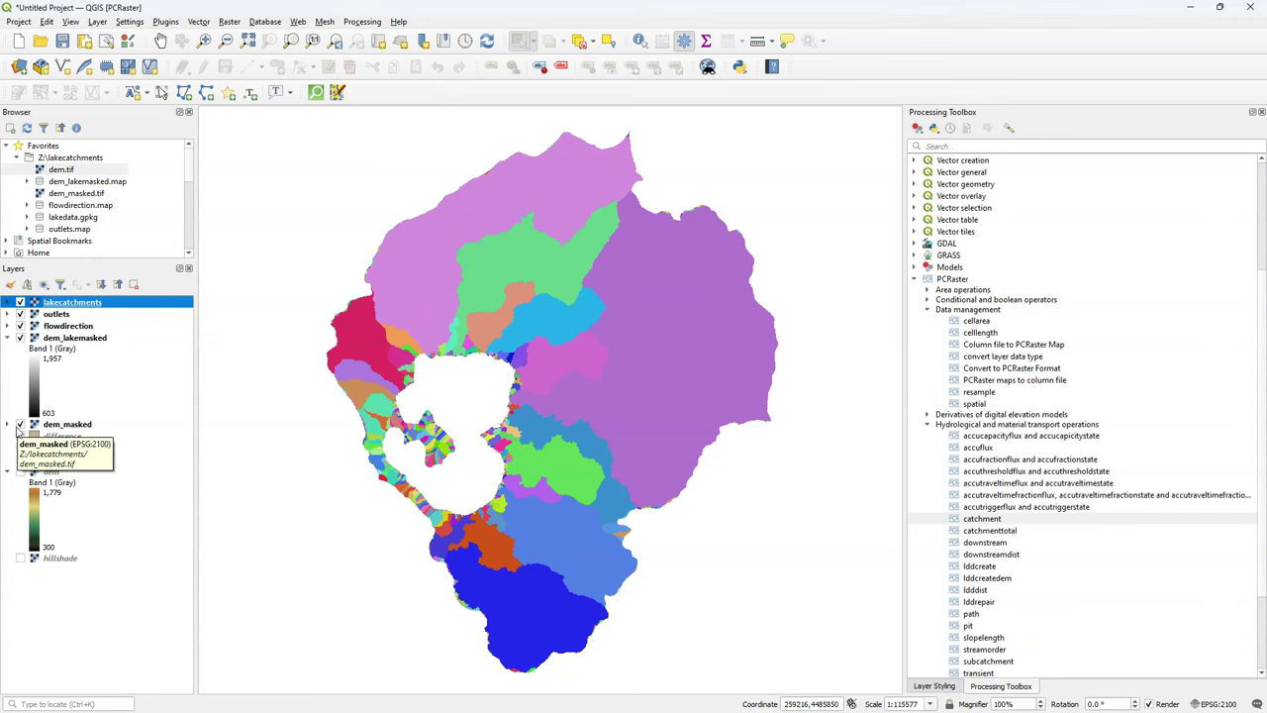
click(19, 426)
click(442, 406)
click(222, 371)
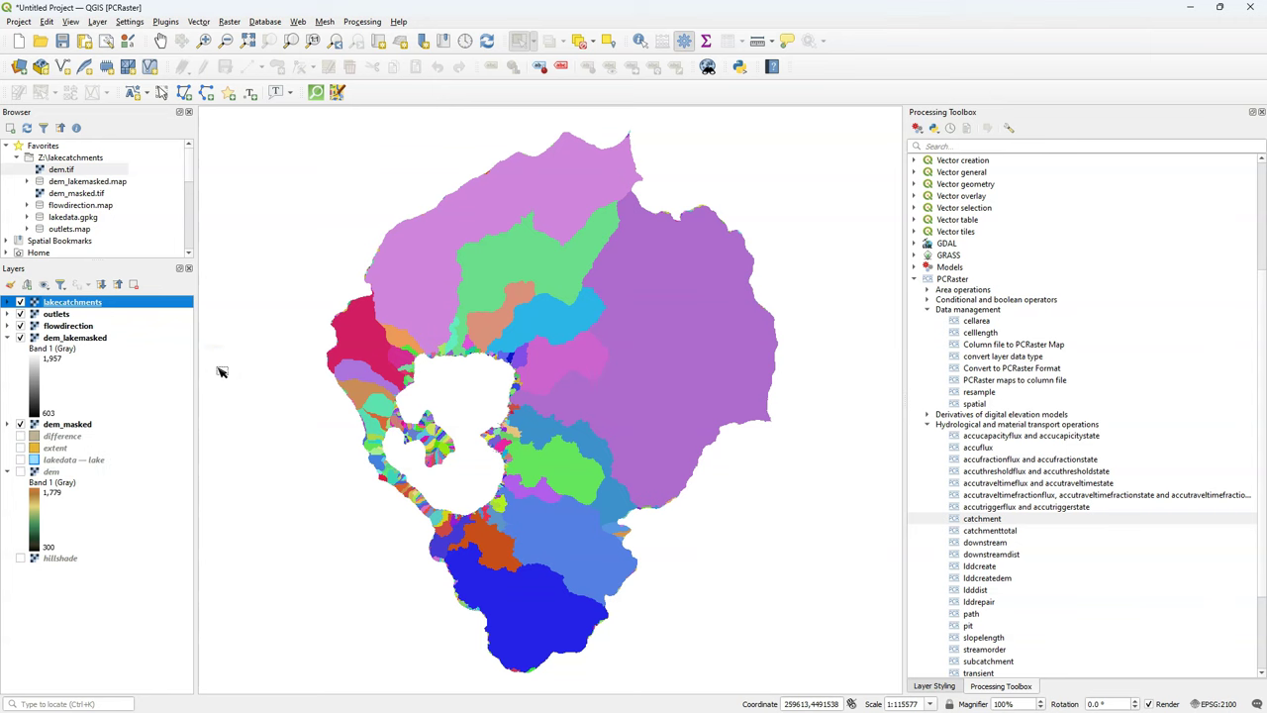
scroll(467, 410, up, 2)
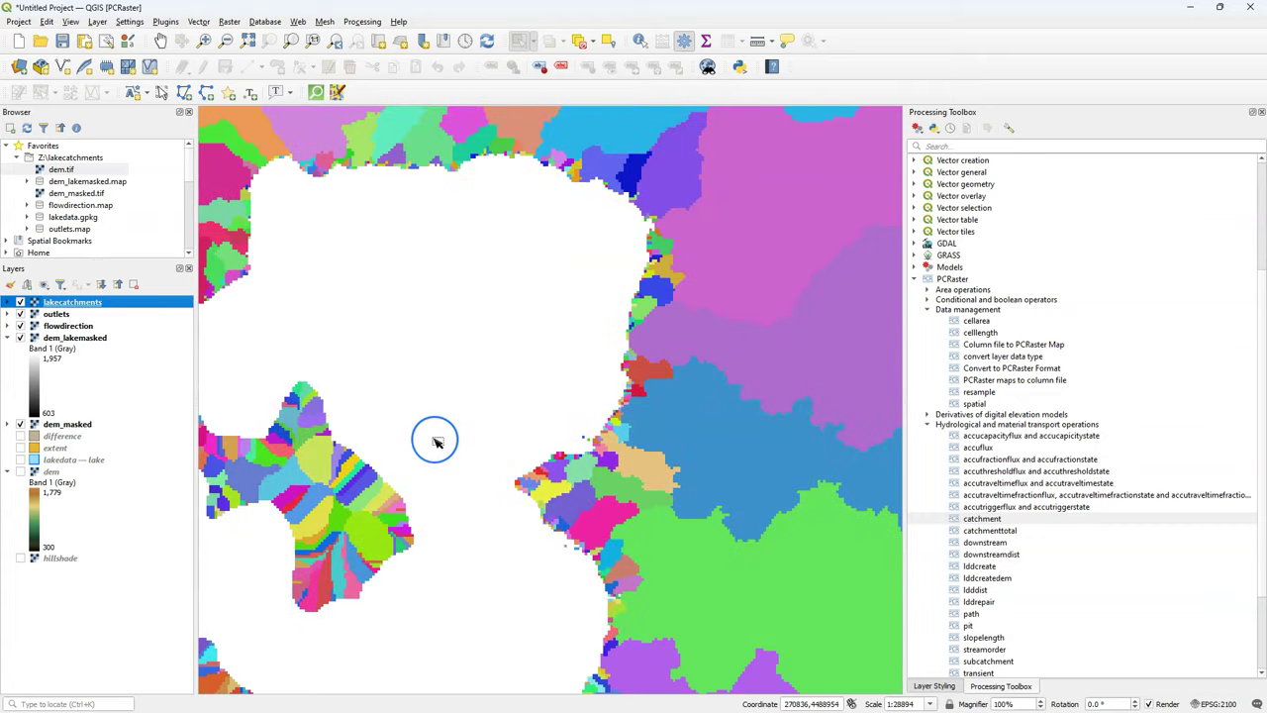